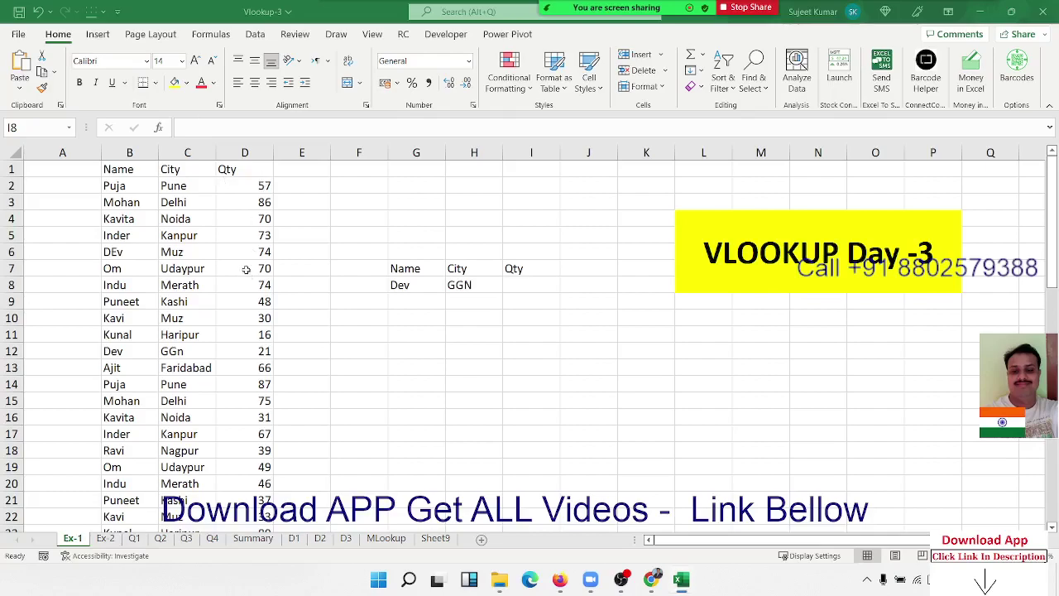
Review the records: Puja in Pune, Dev in Muz, and Dev in GGn with quantity 21.
key(alt+Tab)
click(141, 187)
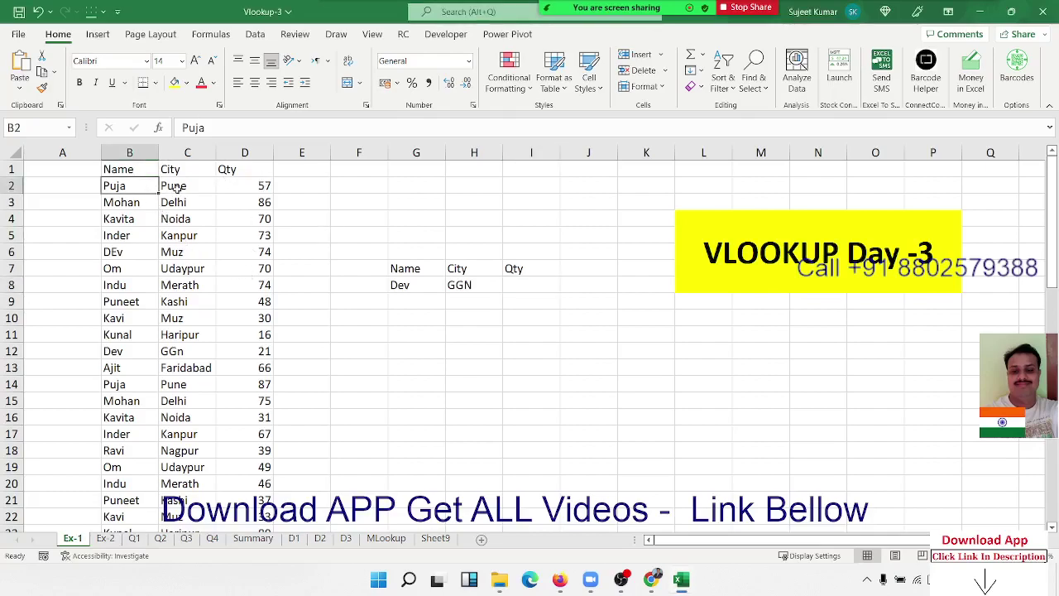
click(177, 190)
click(116, 253)
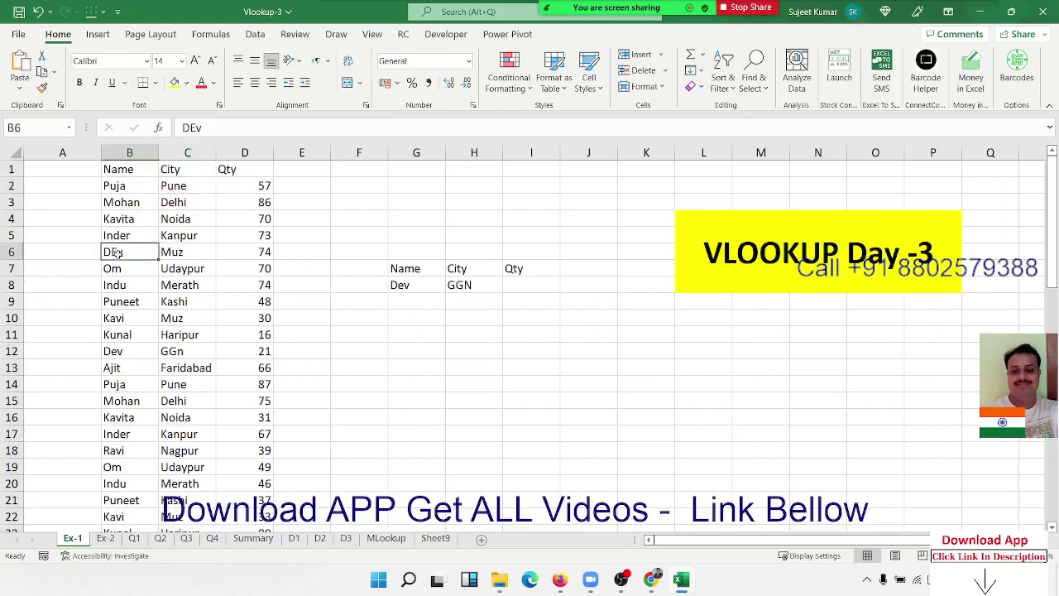
click(169, 252)
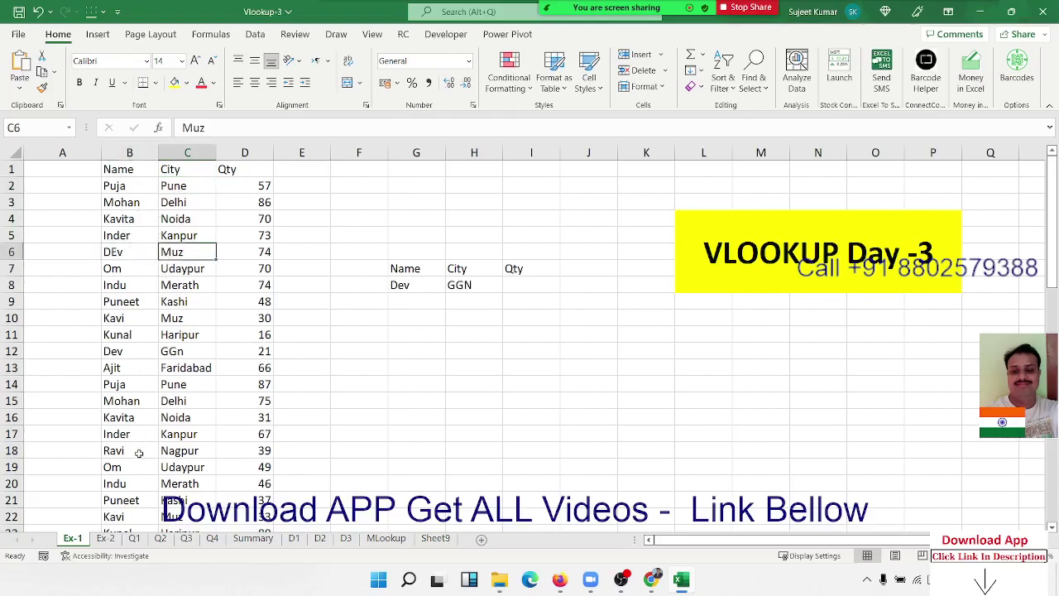
click(167, 355)
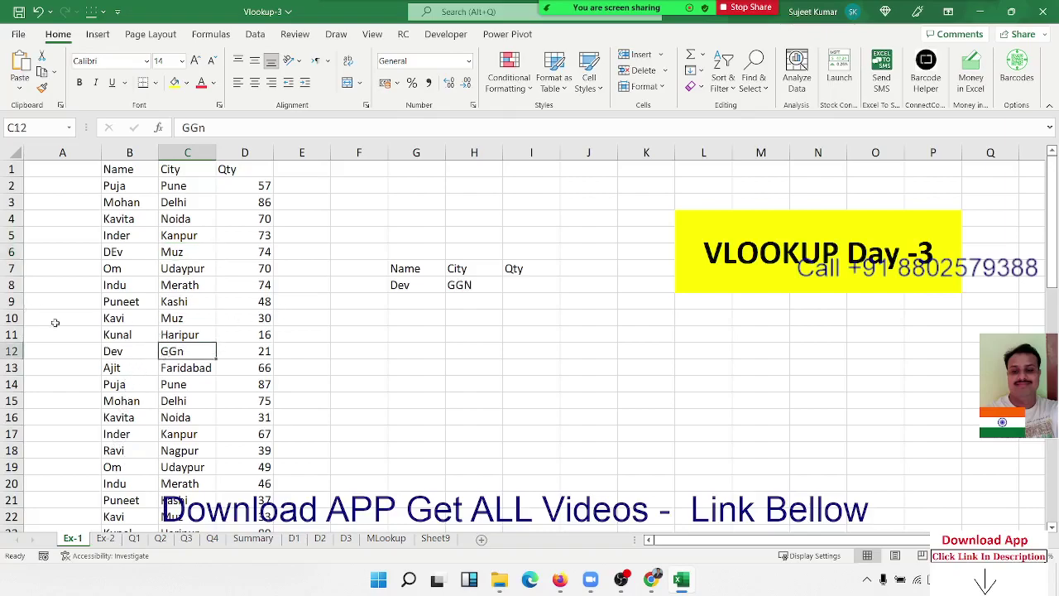
click(263, 357)
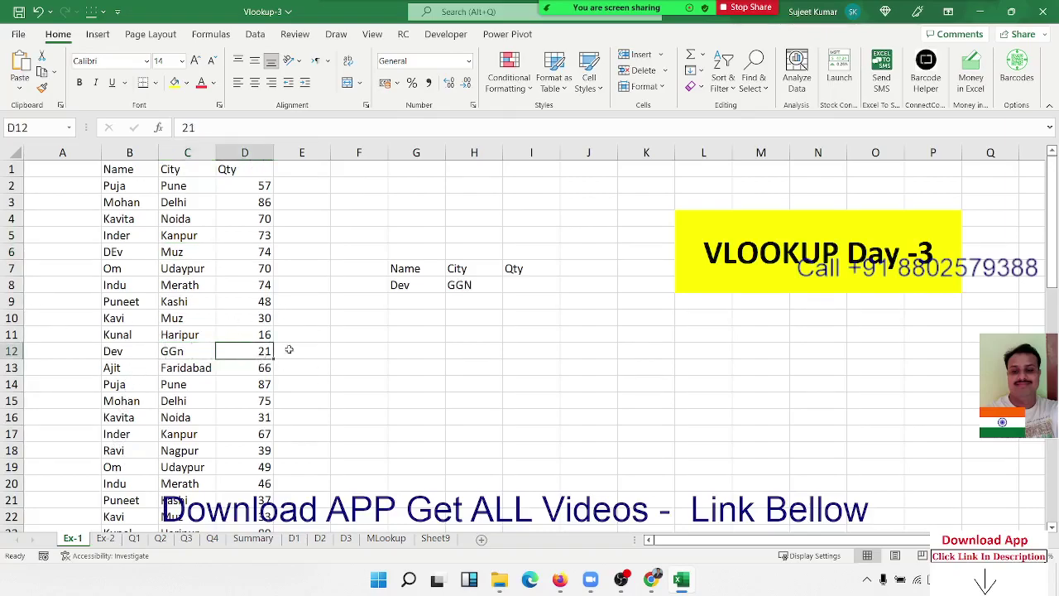
click(523, 290)
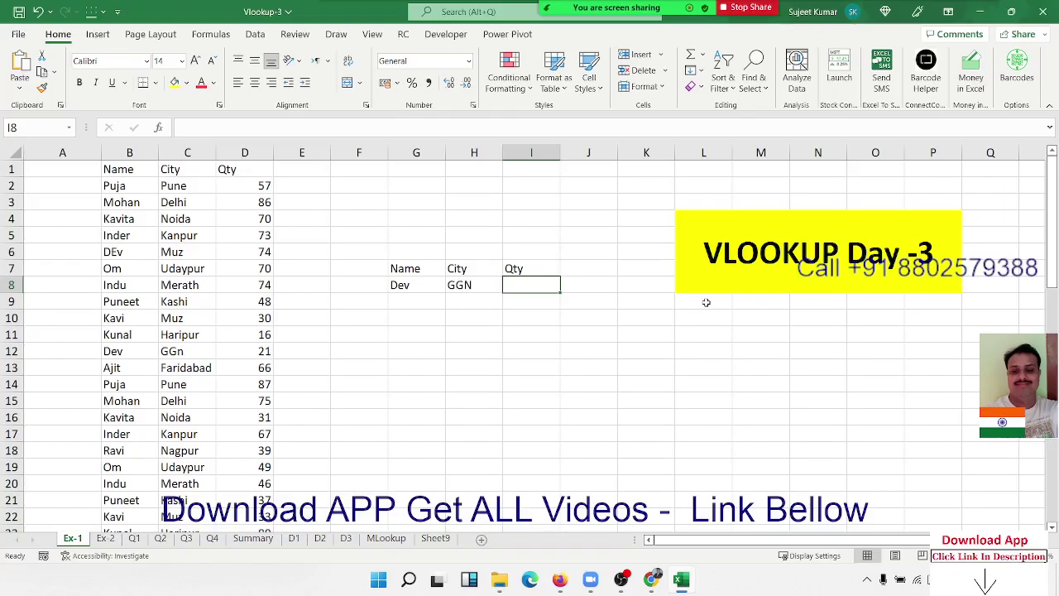
Enter =B2&"-"&C2 in A2 to join the name and city with a hyphen.
key(Left)
key(Left)
key(Left)
key(Left)
key(Left)
key(Left)
key(Left)
key(ctrl+Up)
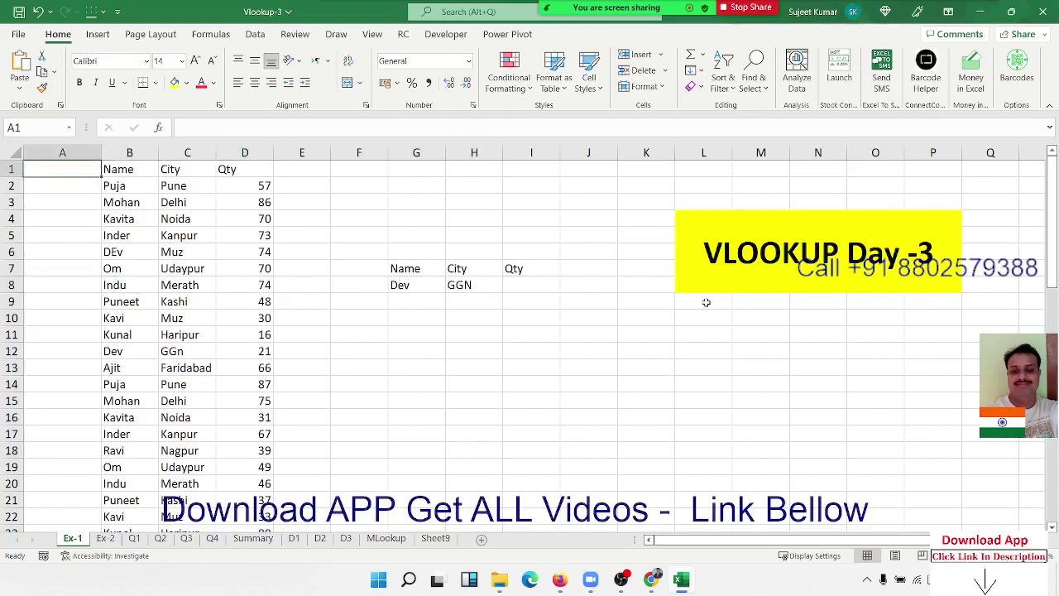
key(Down)
text(=)
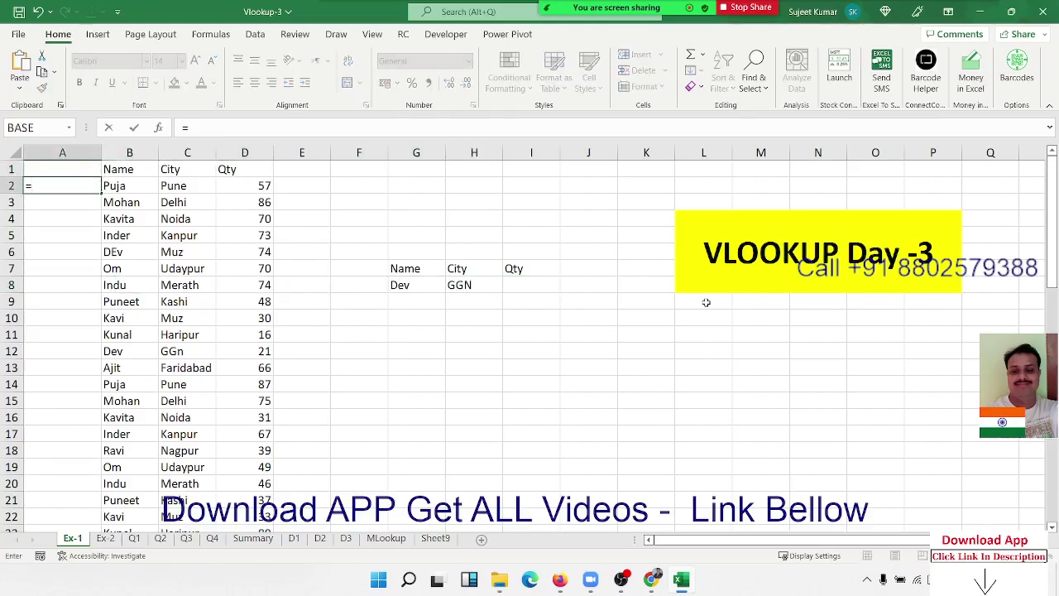
key(Right)
text(&"-")
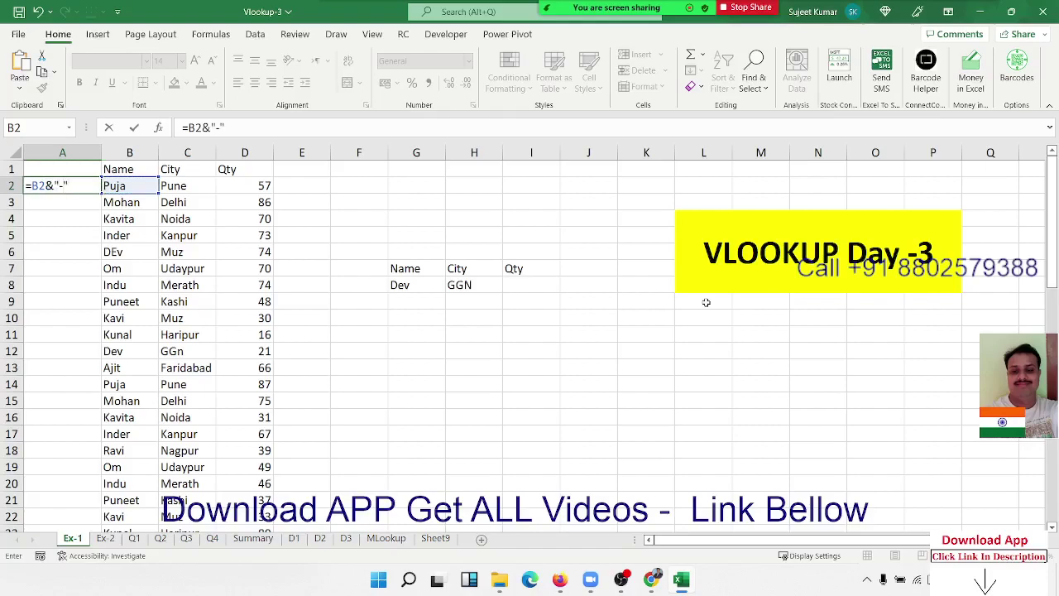
text(&)
key(Right)
key(Right)
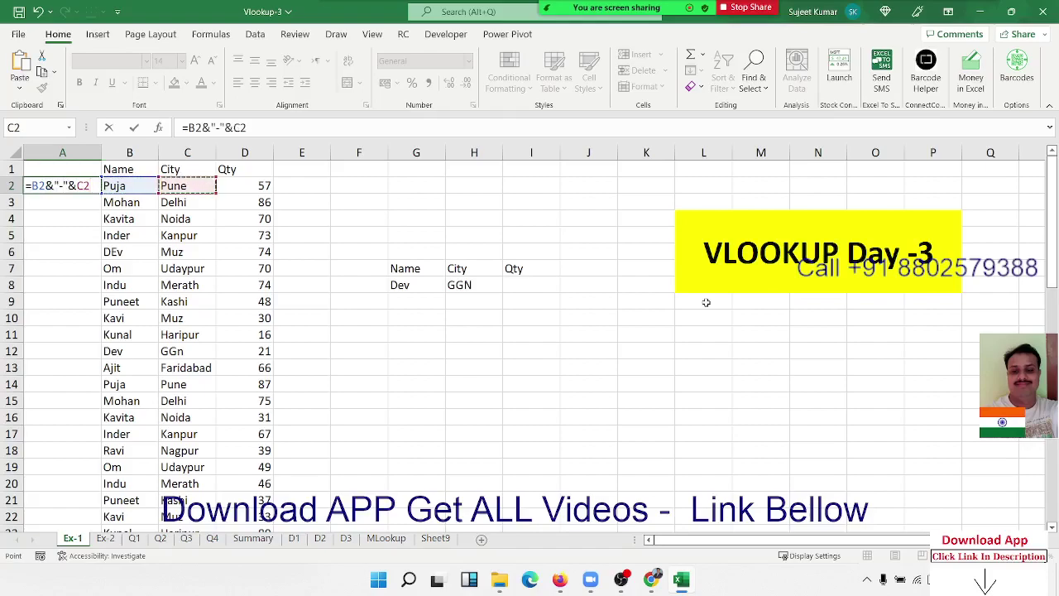
key(Return)
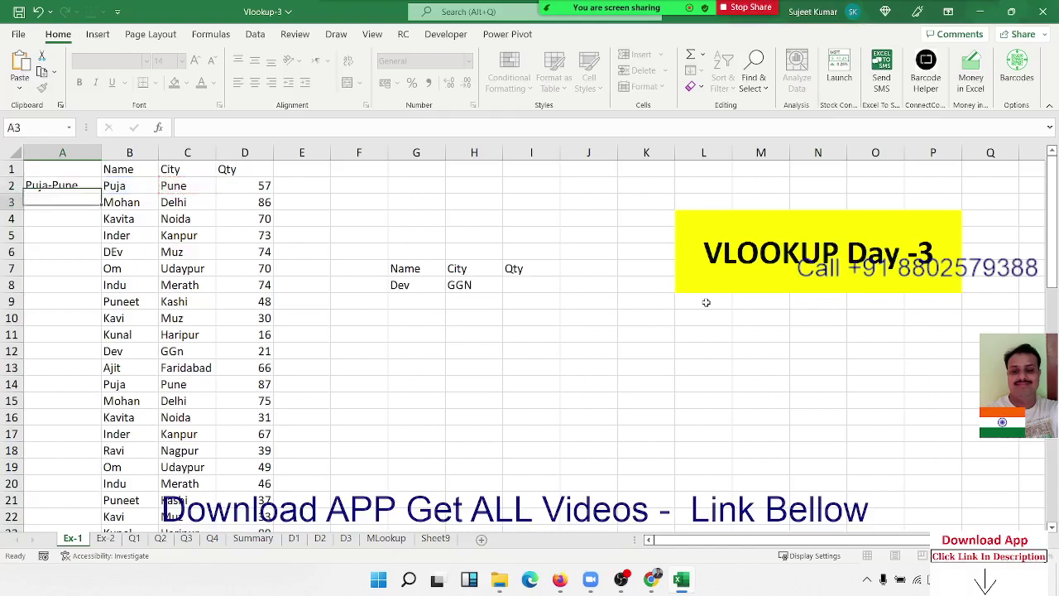
Fill the A2 joining formula down the whole of column A.
key(Up)
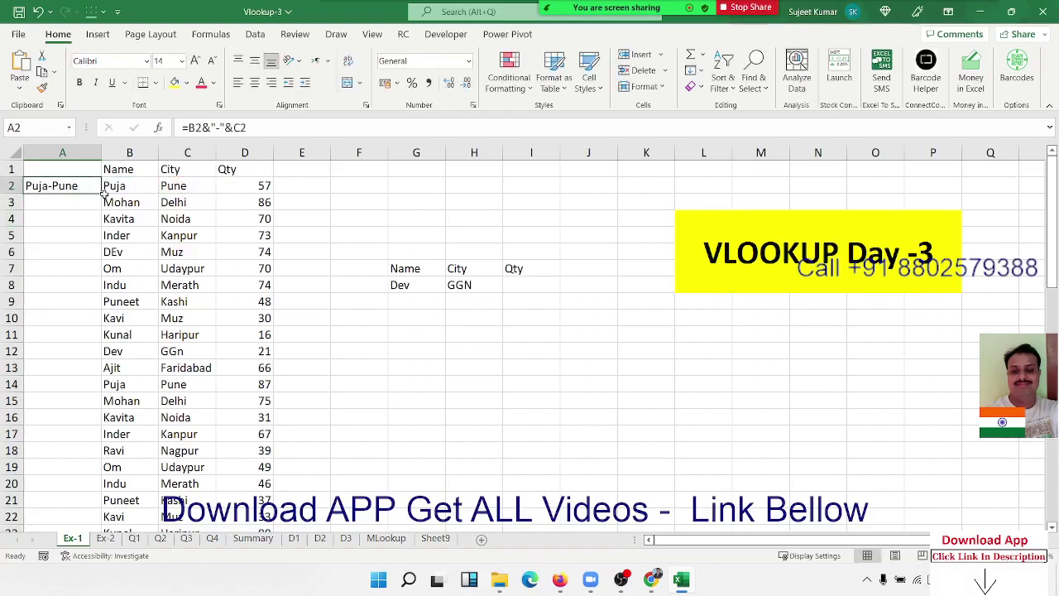
double_click(102, 192)
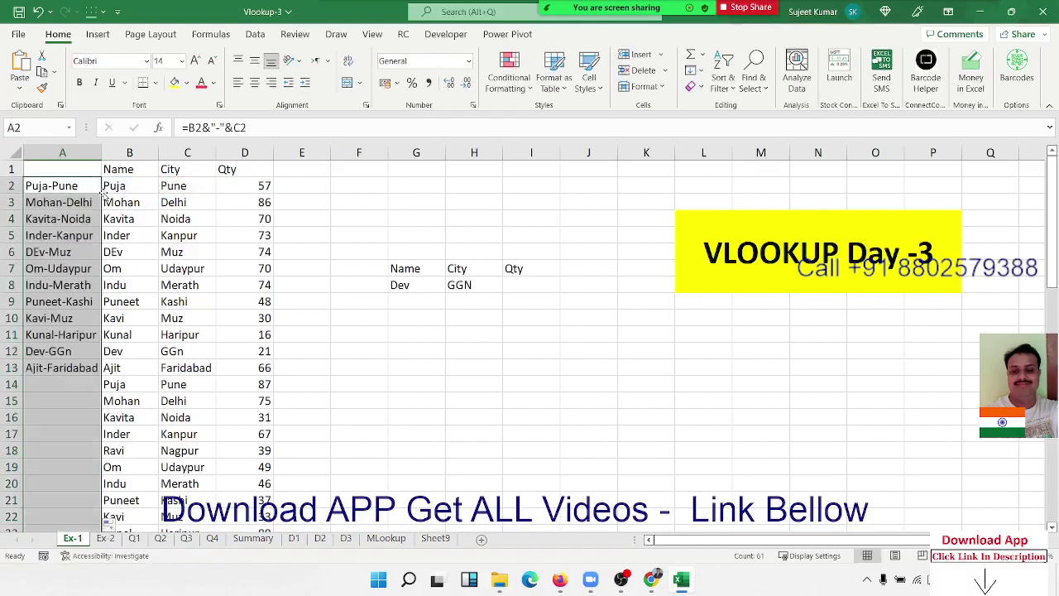
click(532, 289)
Enter =VLOOKUP(G8&"-"&H8,A:D,4,0) in I8 so it returns 21 for Dev, GGN.
text(=)
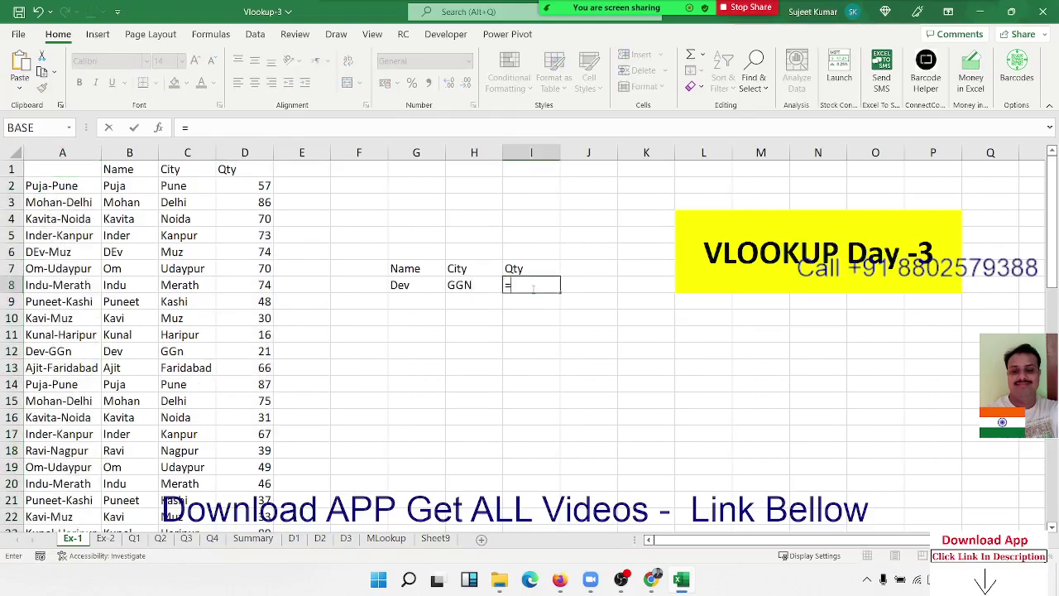
text(vl)
key(Tab)
key(Left)
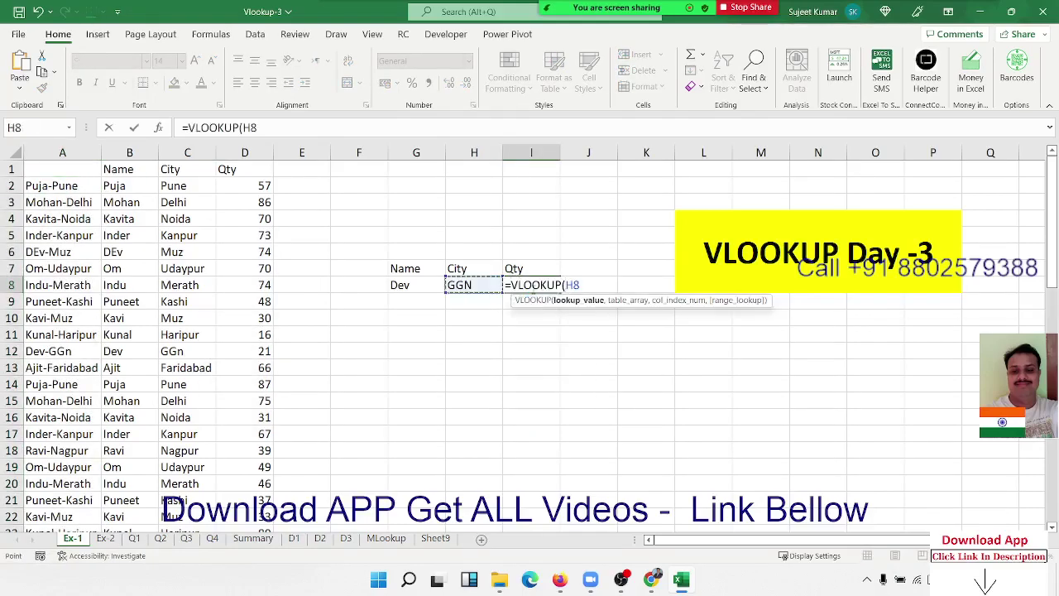
key(Left)
text(&"-)
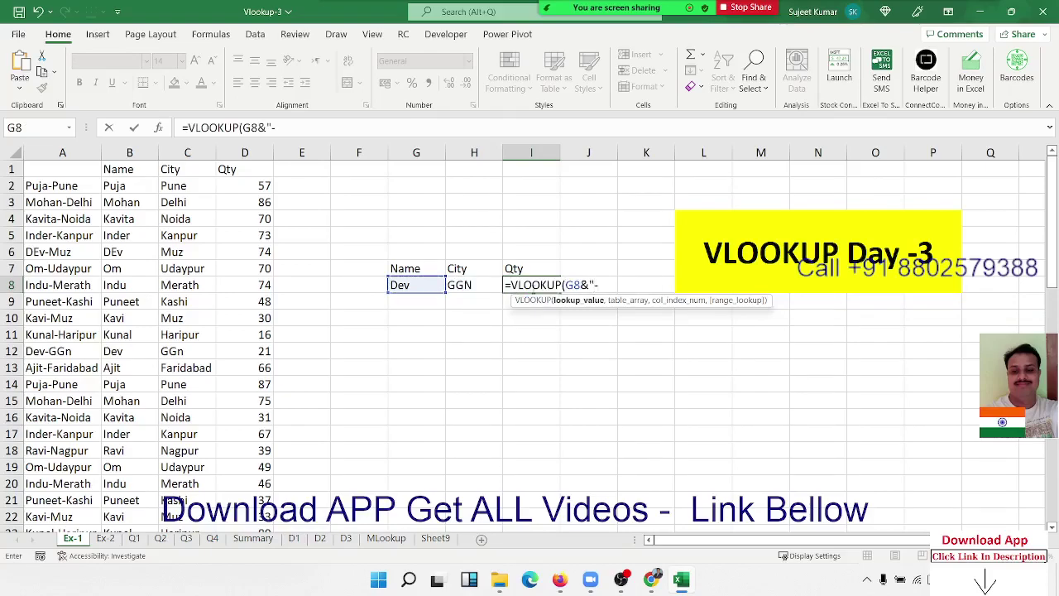
text("&)
key(Left)
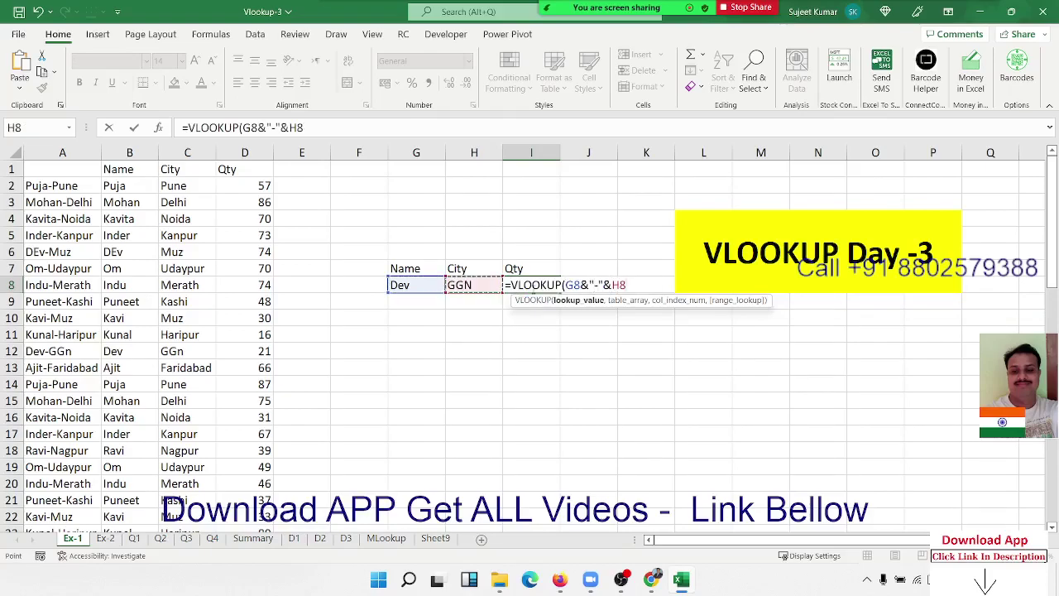
text(,)
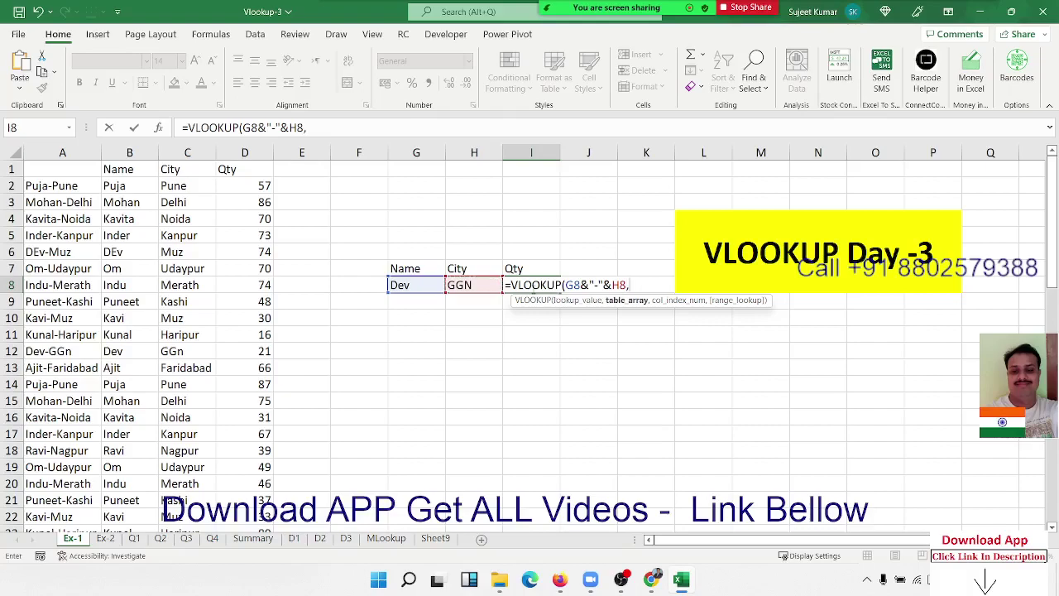
key(Left)
key(Left)
key(Left)
key(Left)
key(Left)
key(Left)
key(Left)
key(Left)
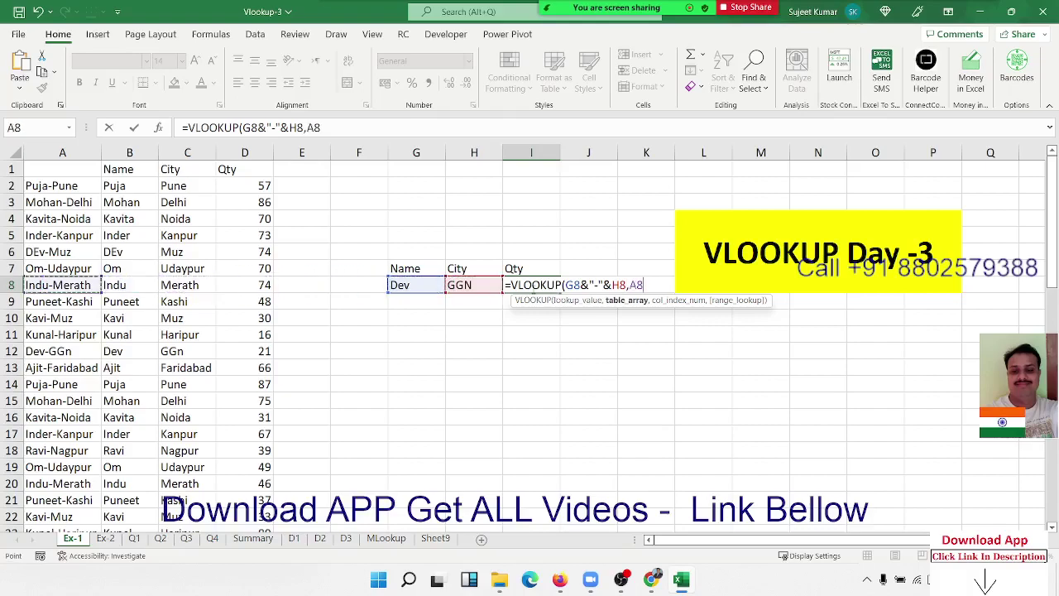
key(ctrl+space)
key(shift+Right)
key(shift+Right)
key(shift+Right)
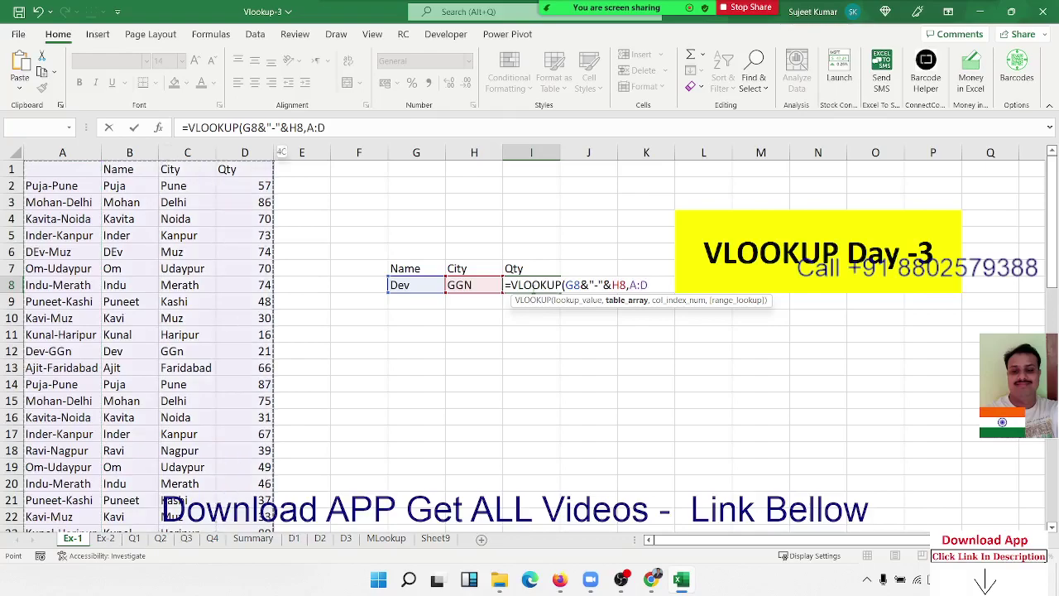
text(,4,)
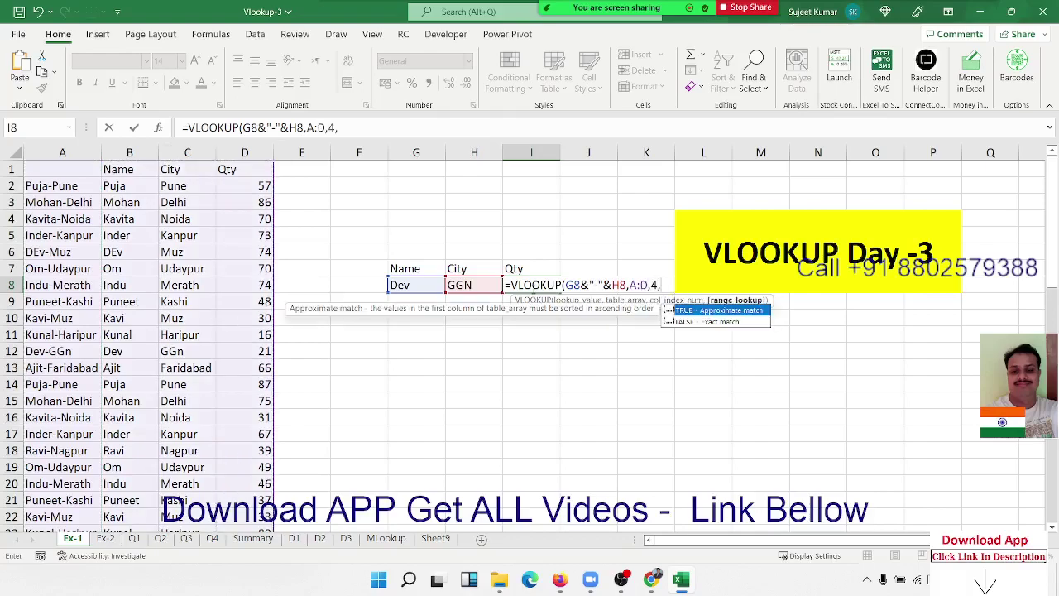
text(0)
key(ctrl+Return)
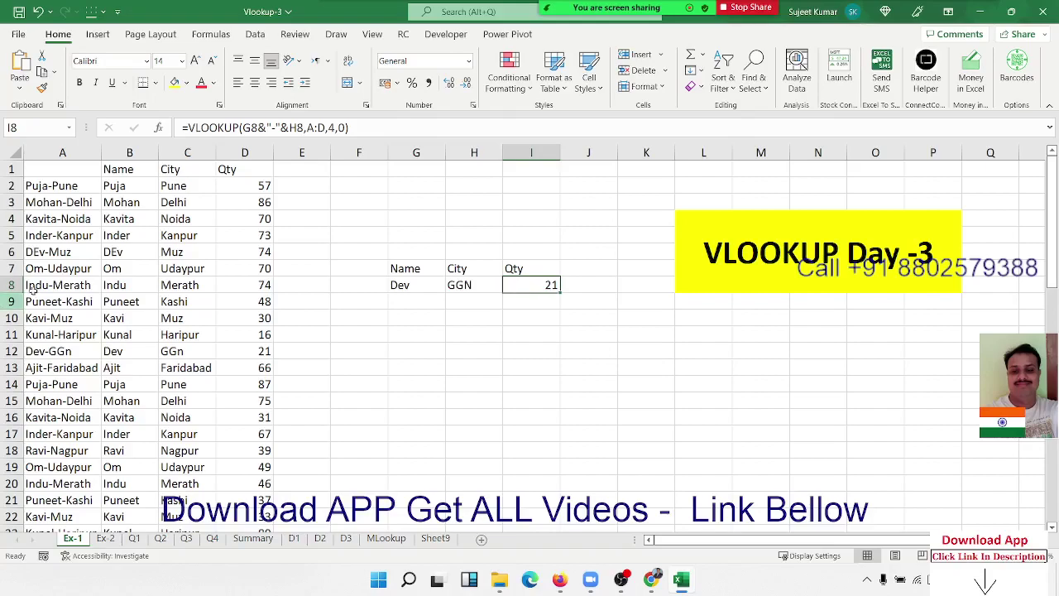
Look over the joined keys in column A and return to the top of the sheet.
drag(70, 164, 70, 470)
scroll(70, 470, down, 13)
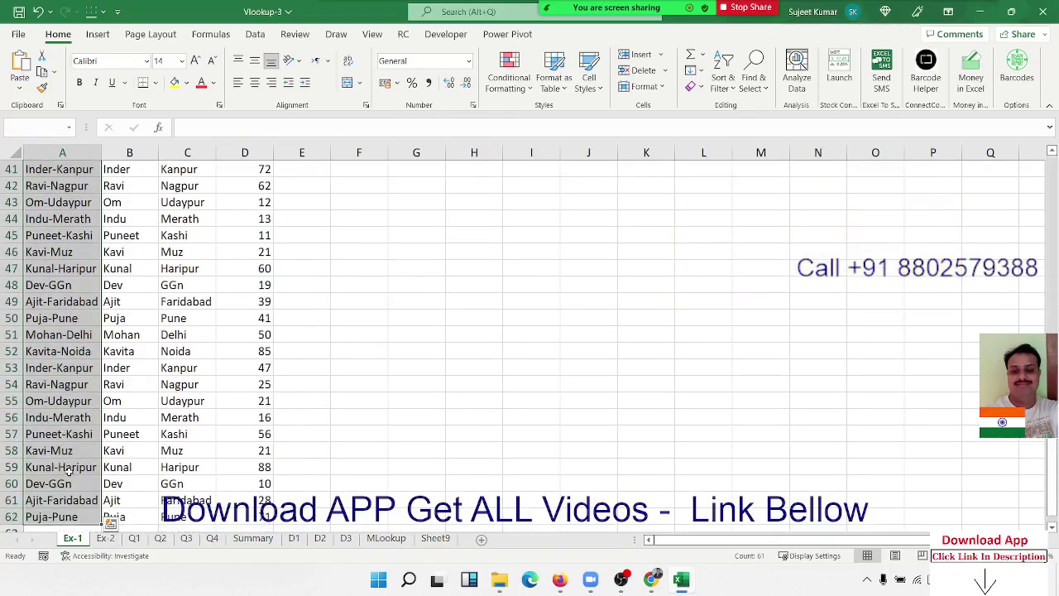
key(ctrl+Home)
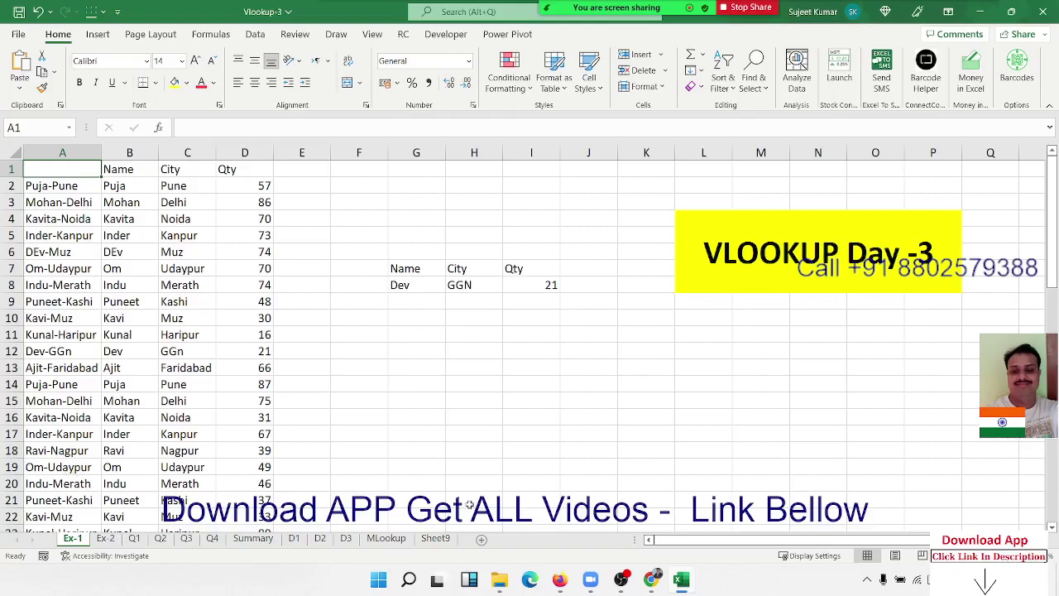
Start an XLOOKUP in G11 with G8&H8 as the lookup value.
click(433, 335)
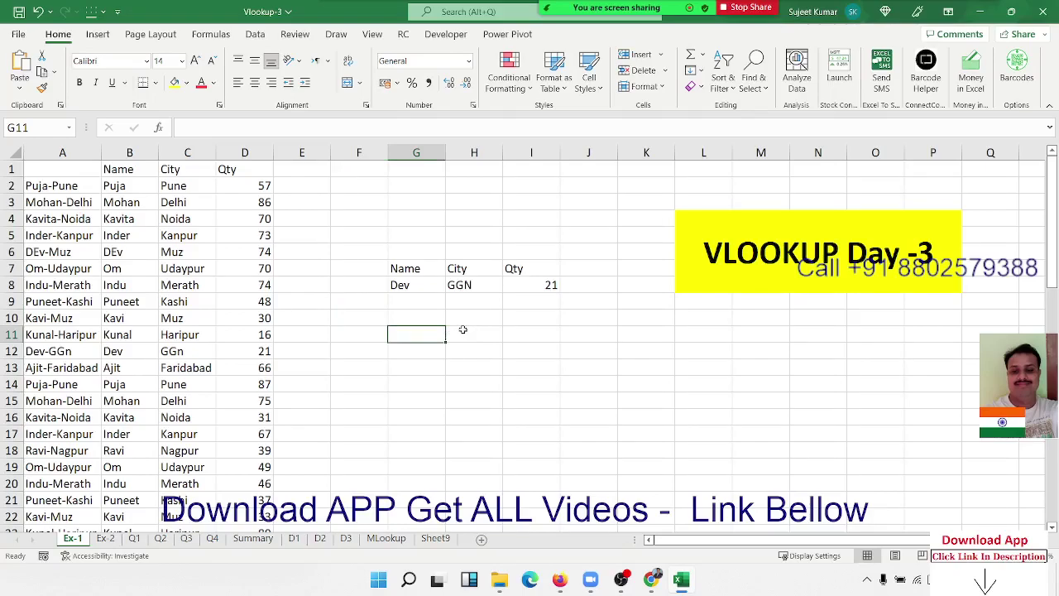
text(=xl)
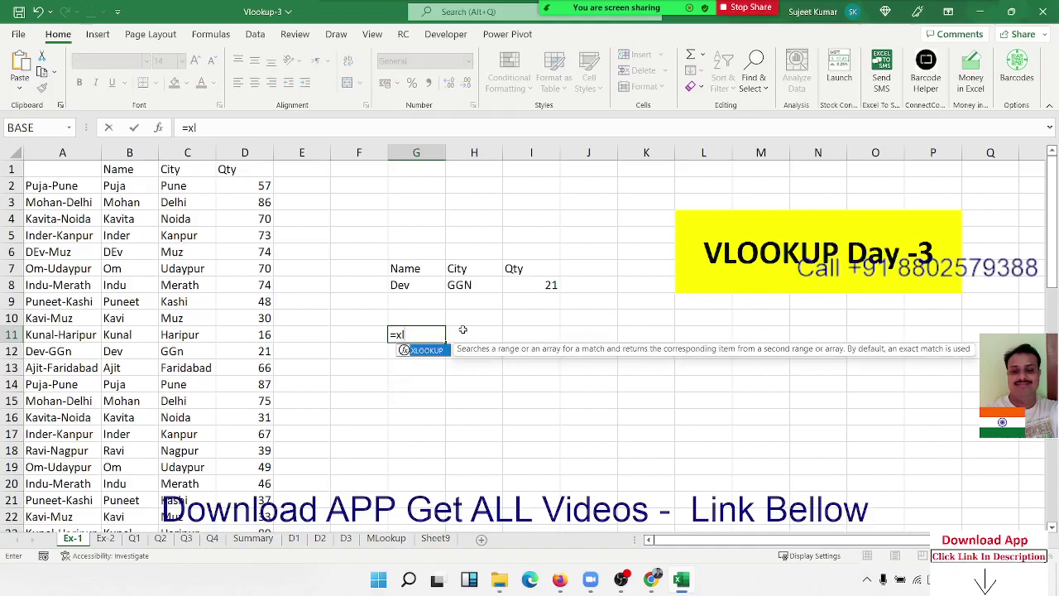
key(Tab)
key(Up)
key(Up)
key(Up)
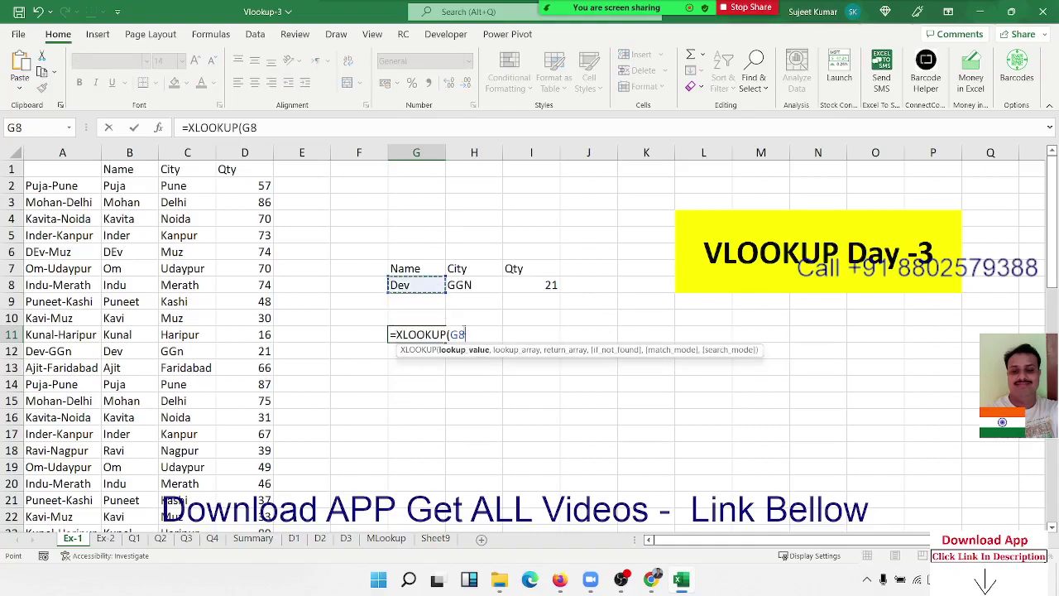
right_click(465, 335)
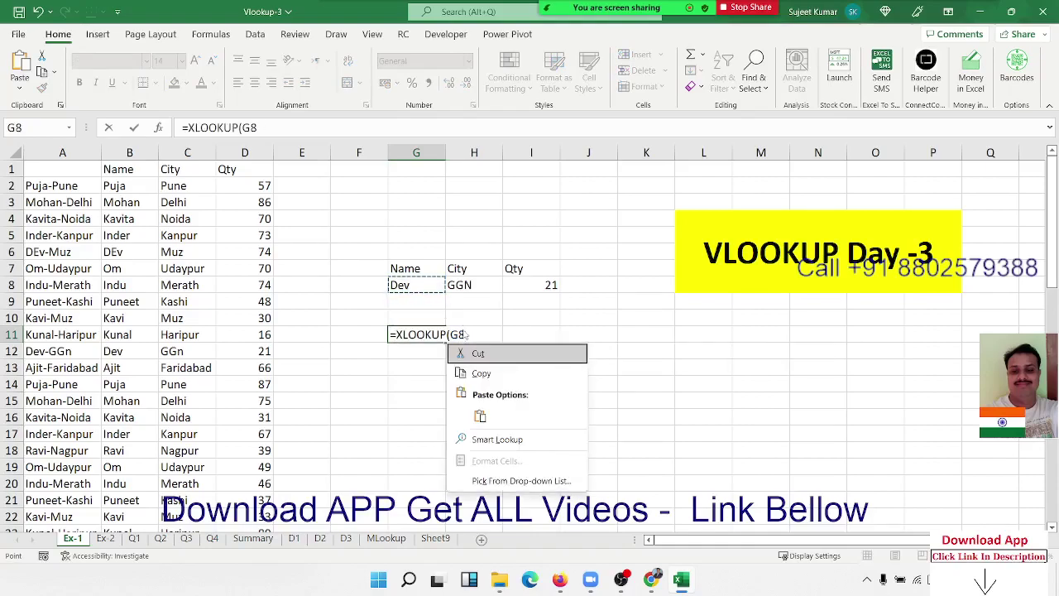
key(Escape)
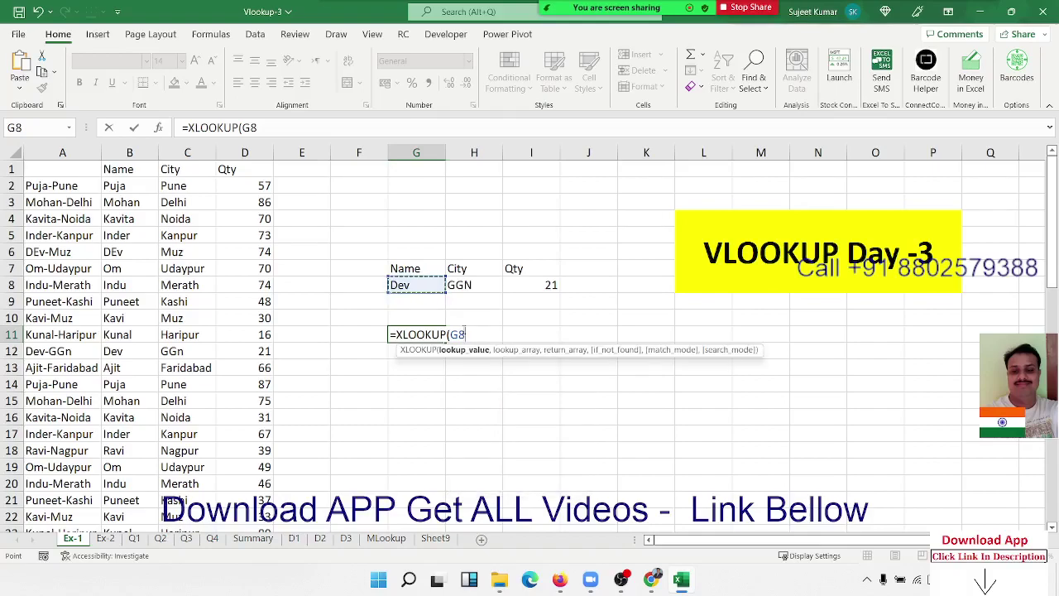
text(&)
key(Down)
key(Right)
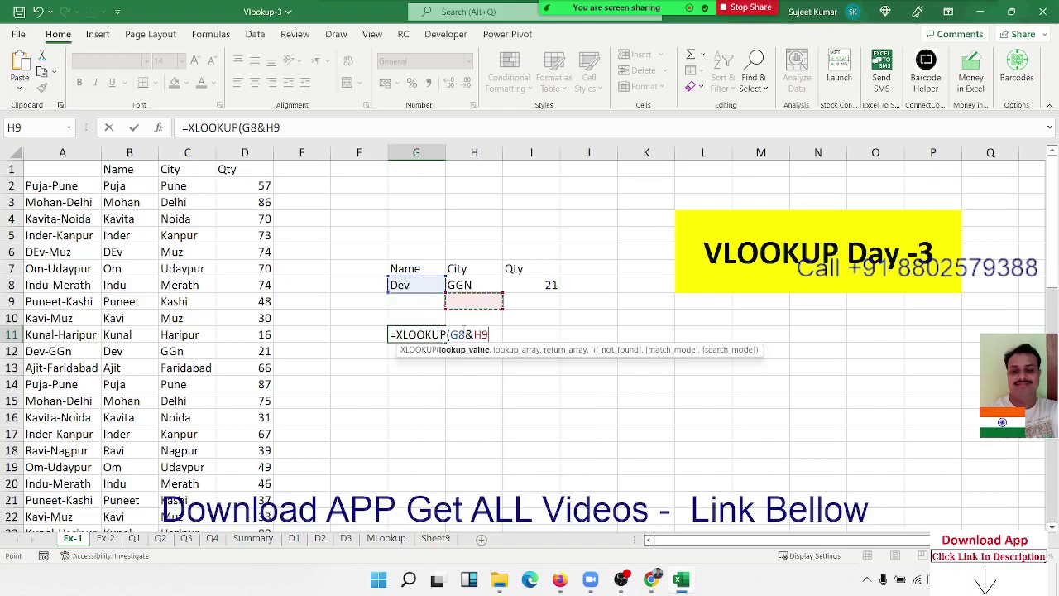
key(Up)
text(,)
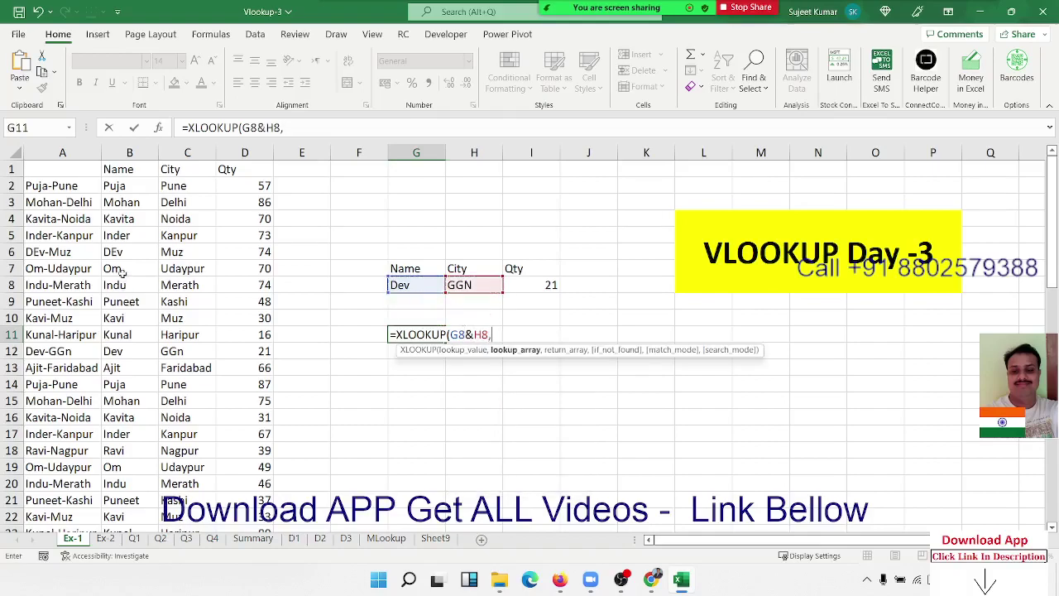
Add B2:B62&C2:C62 as the combined name-city lookup array.
click(121, 187)
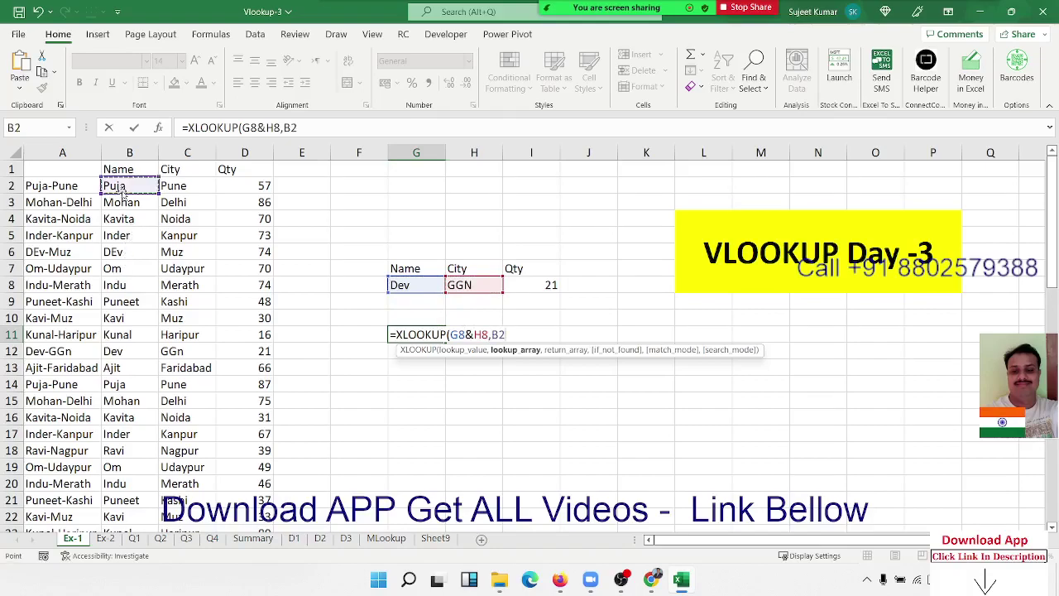
key(ctrl+shift+Down)
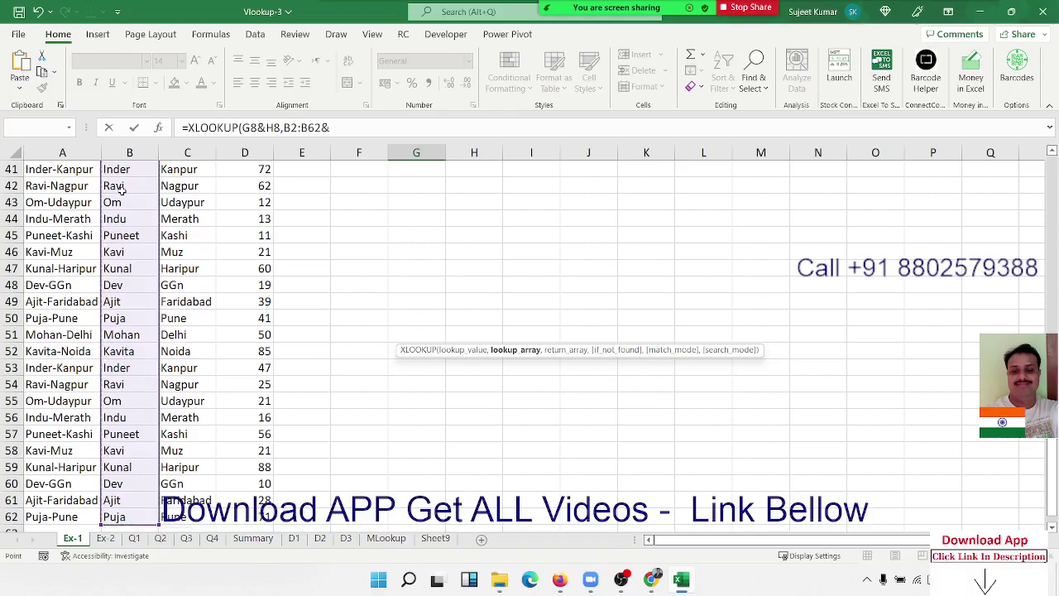
text(&)
key(Up)
key(Up)
key(Up)
key(Right)
key(Left)
key(Left)
key(Left)
key(Left)
key(Left)
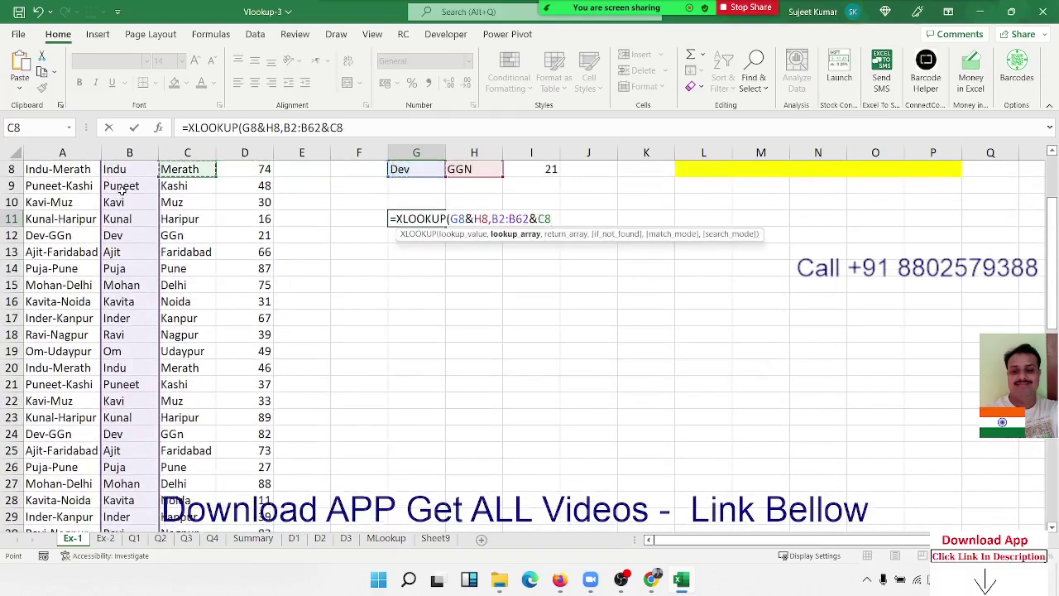
key(ctrl+Up)
key(Down)
key(ctrl+shift+Down)
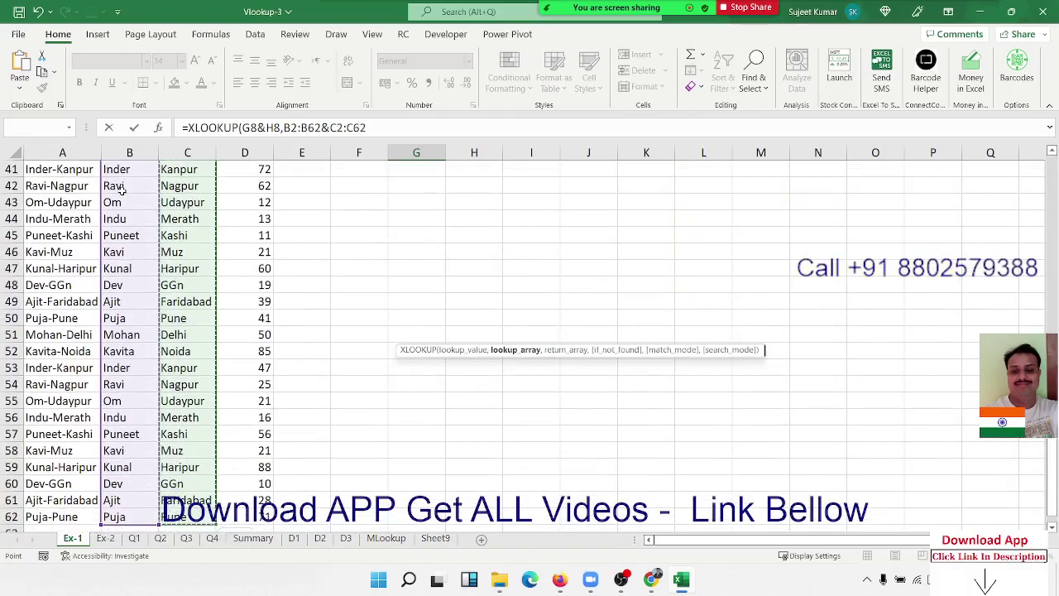
Add the Qty range D2:D62 as the XLOOKUP return array.
text(,)
key(ctrl+Up)
key(ctrl+Up)
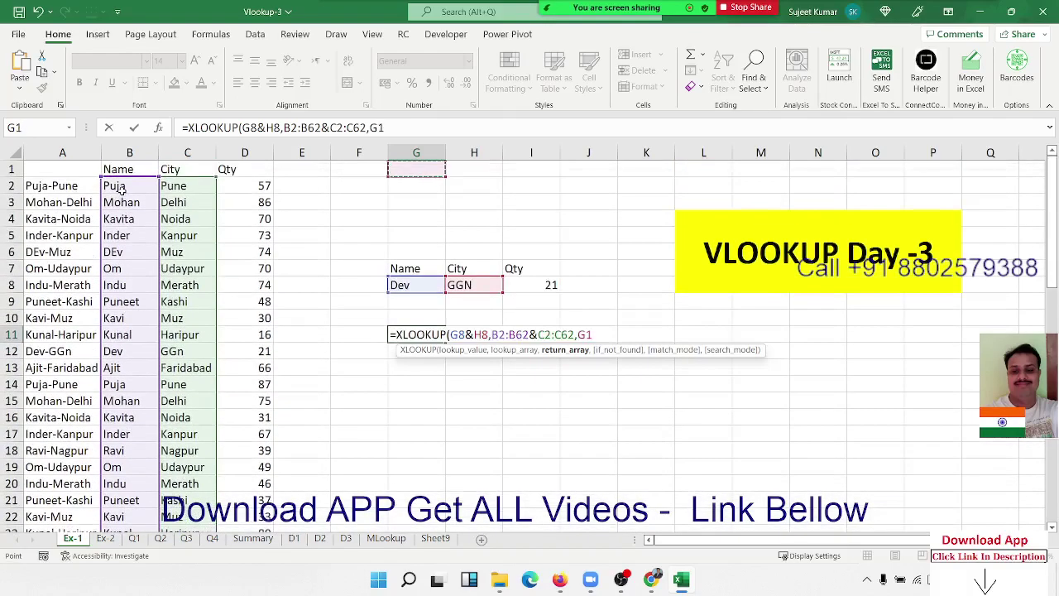
key(Left)
key(Left)
key(Down)
key(Left)
key(ctrl+shift+Down)
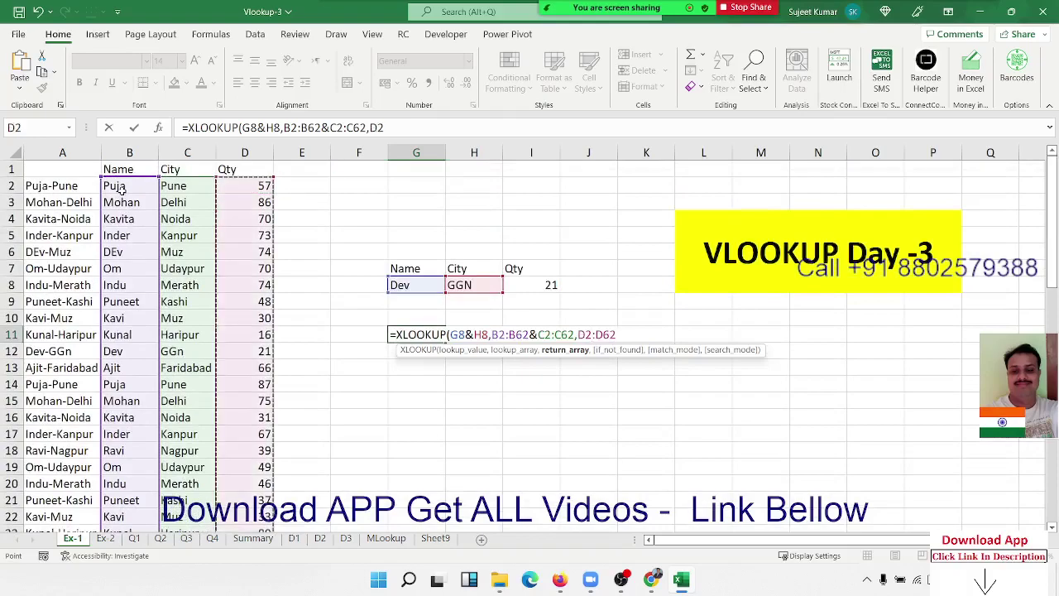
Commit the XLOOKUP formula in G11 and move around the lookup headers.
key(Return)
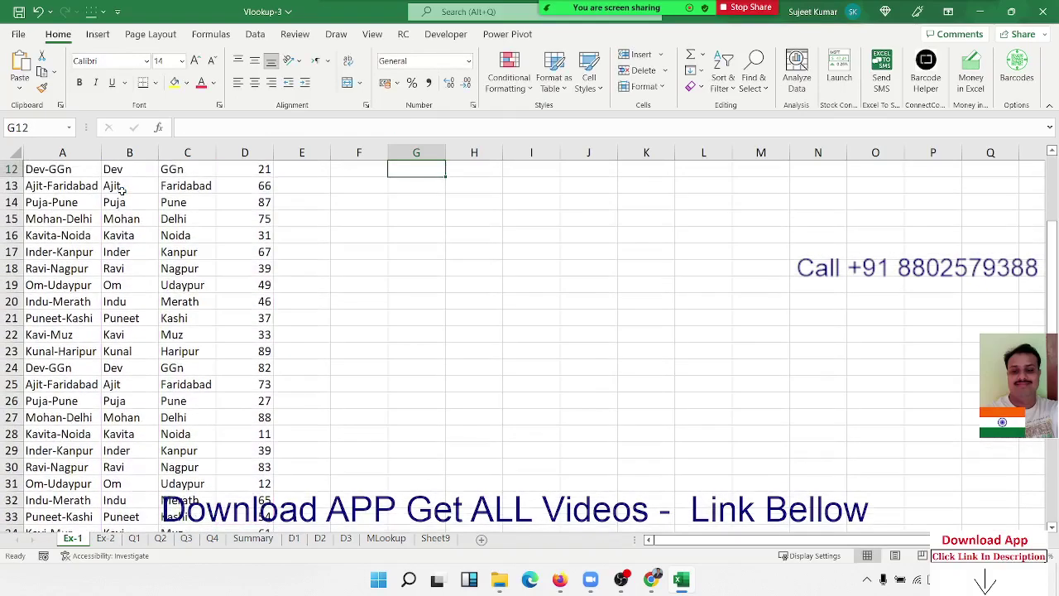
key(Up)
key(Up)
key(Down)
key(Up)
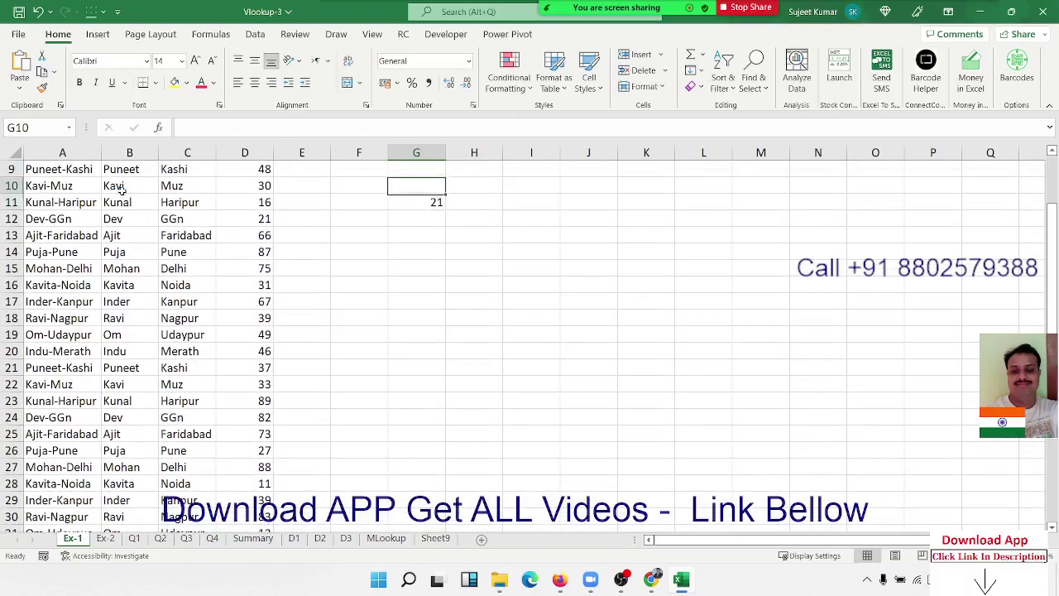
key(Up)
key(Up)
key(Up)
key(Up)
key(Down)
key(Down)
key(Down)
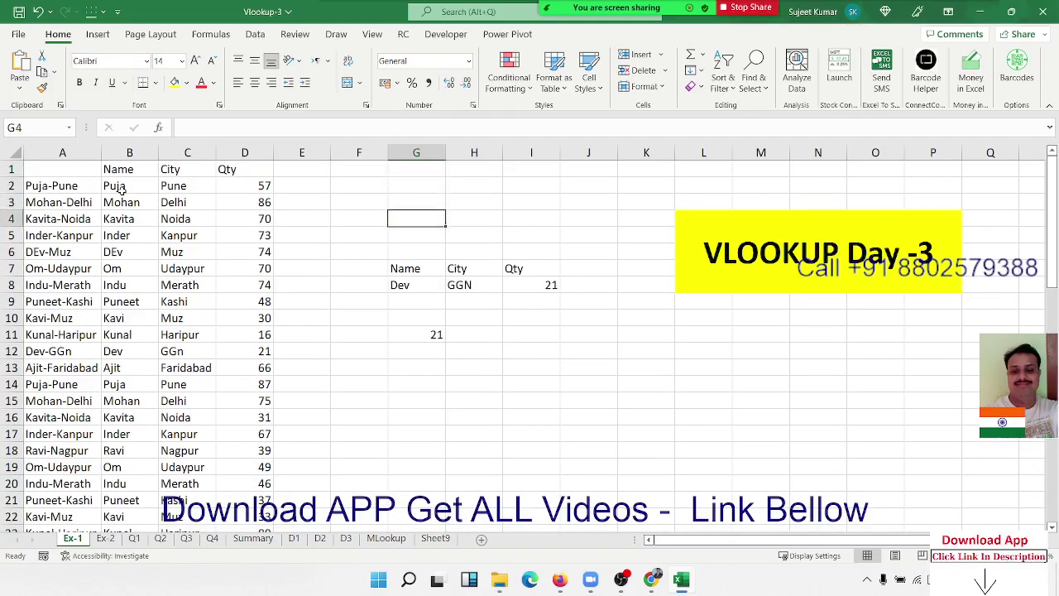
key(Down)
key(Down)
key(Down)
key(Right)
key(Right)
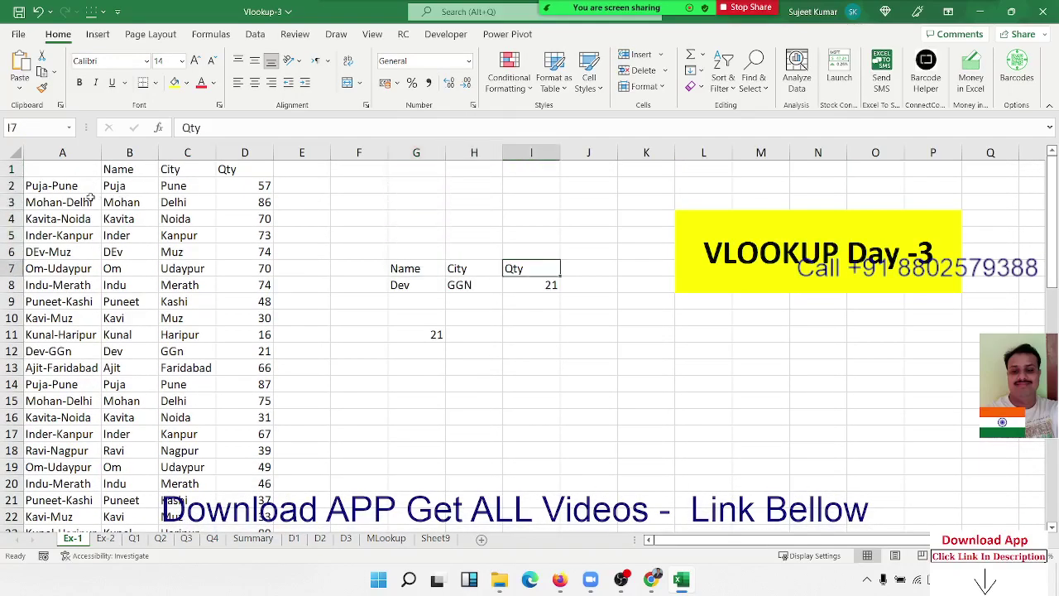
Review the A2 and G11 formulas and the Dev/GGN inputs without changes, then go to Ex-2.
click(79, 159)
click(83, 185)
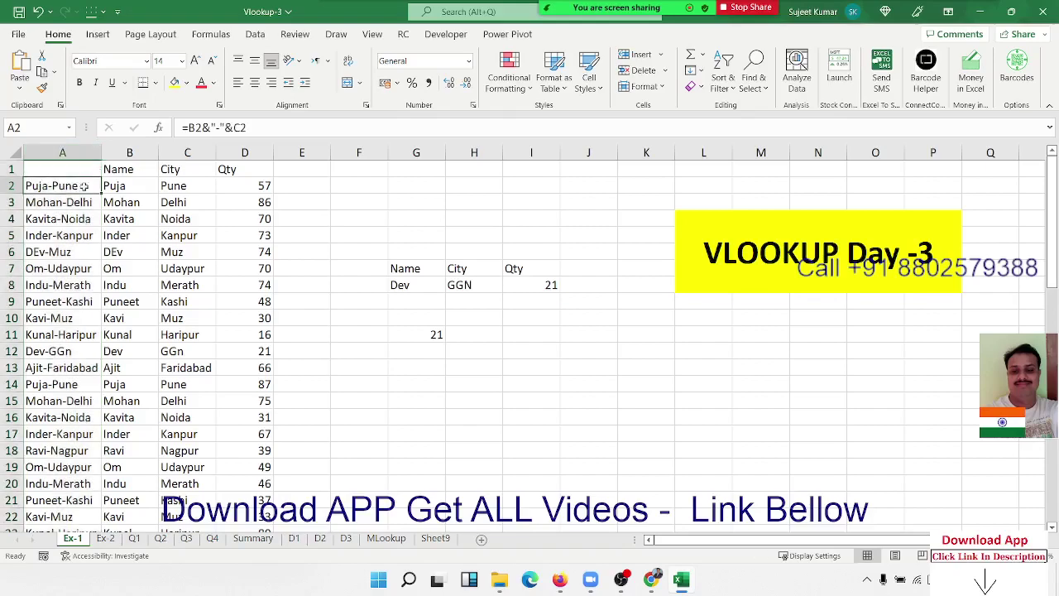
double_click(432, 336)
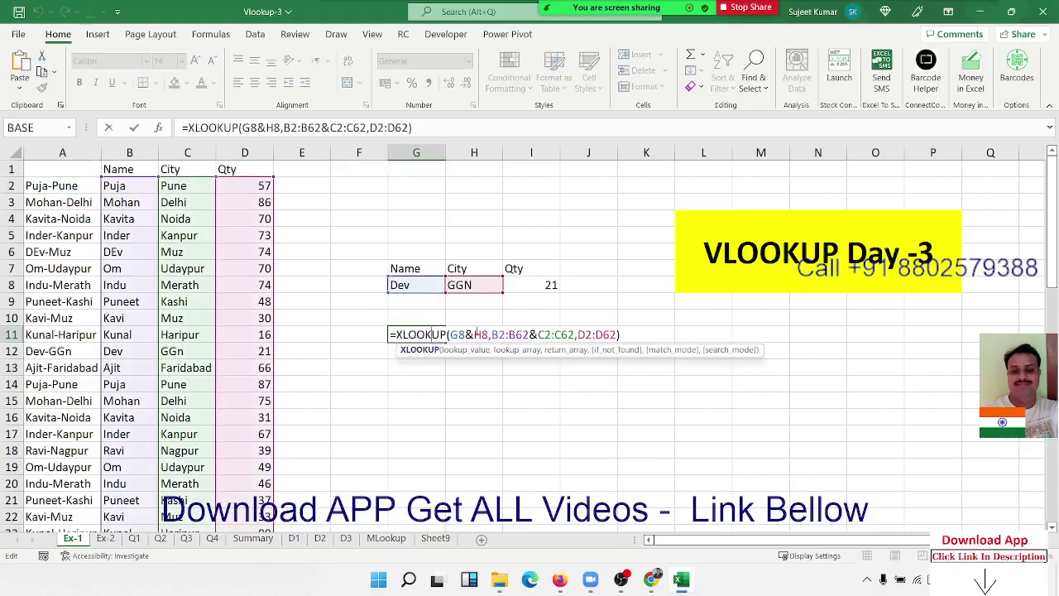
mouse_move(480, 333)
mouse_down()
mouse_move(459, 334)
mouse_move(562, 335)
mouse_up()
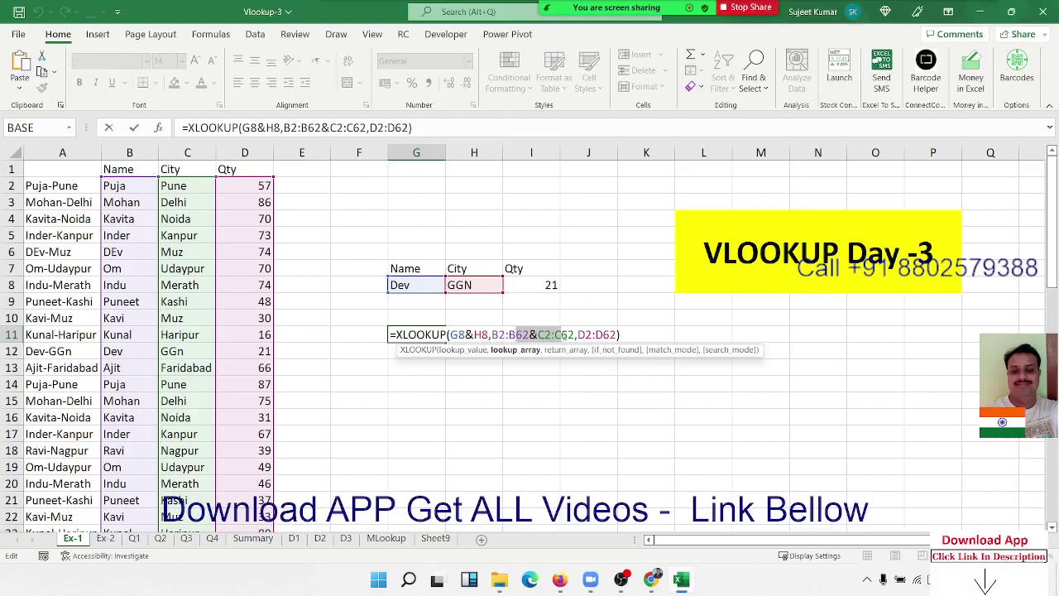
key(Escape)
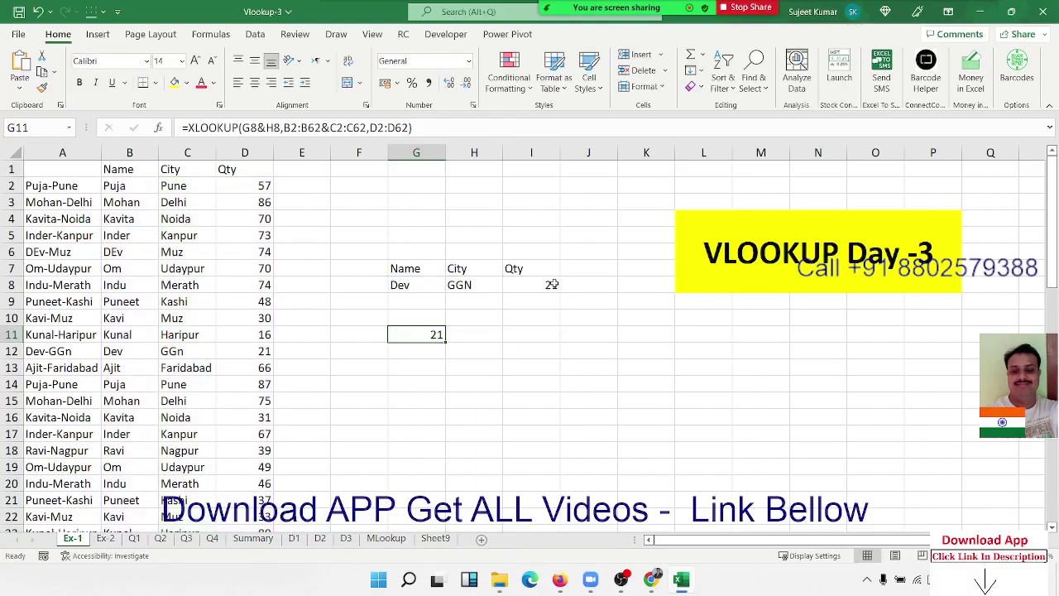
click(553, 284)
click(134, 163)
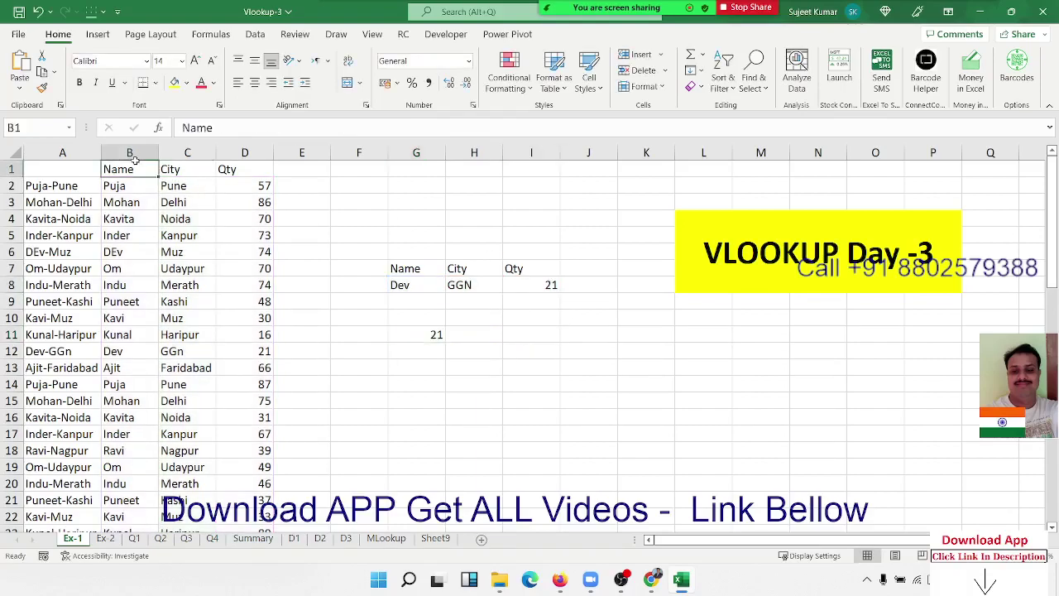
drag(134, 161, 136, 185)
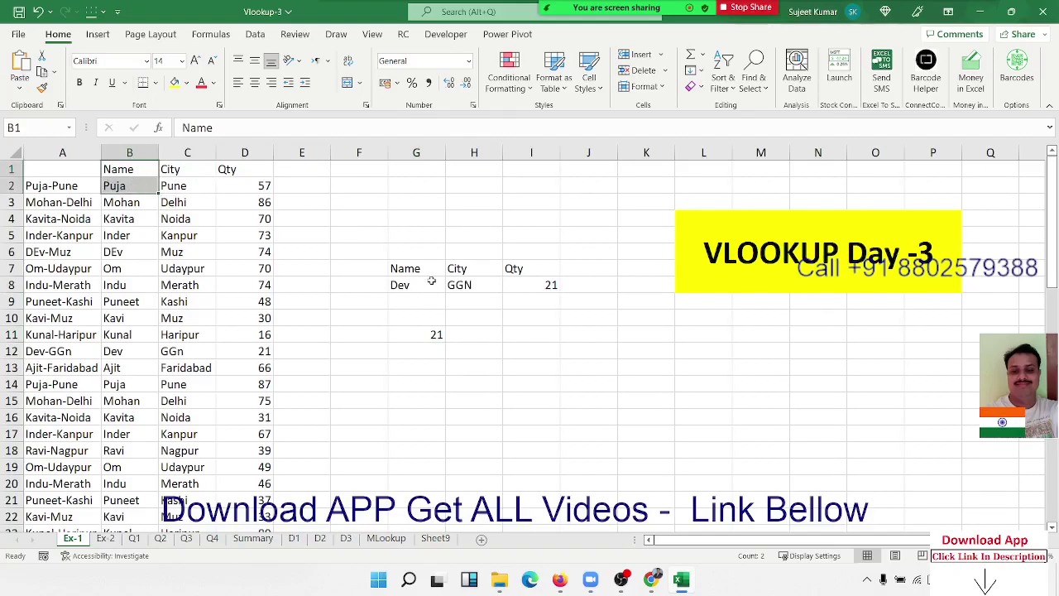
drag(432, 281, 464, 285)
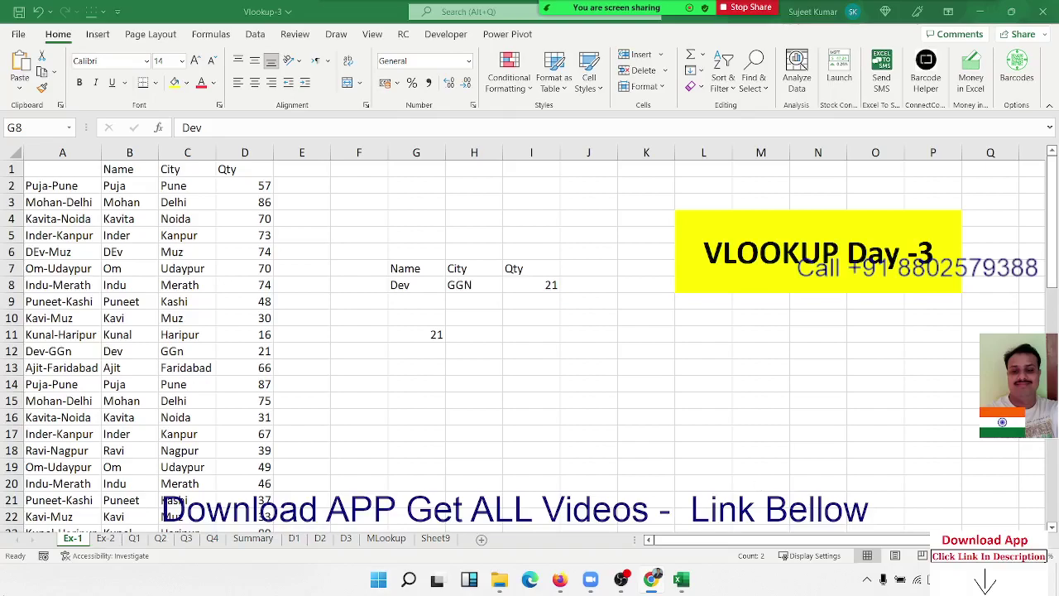
click(105, 538)
Clear the old Delhi and Muz wildcard example cells from the lookup block.
click(316, 442)
drag(255, 207, 402, 315)
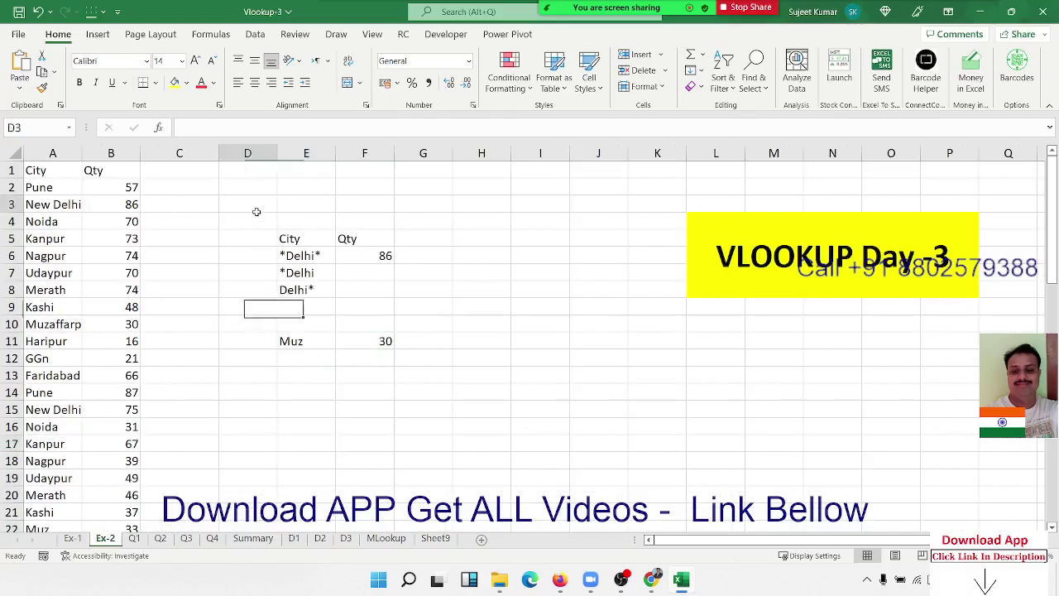
drag(319, 258, 371, 293)
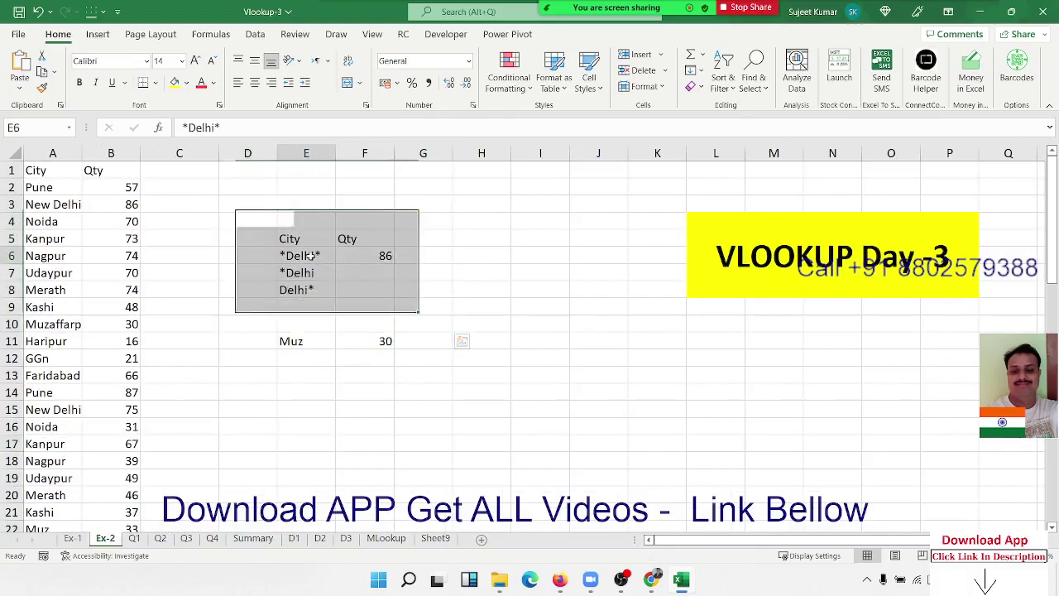
key(Delete)
key(Down)
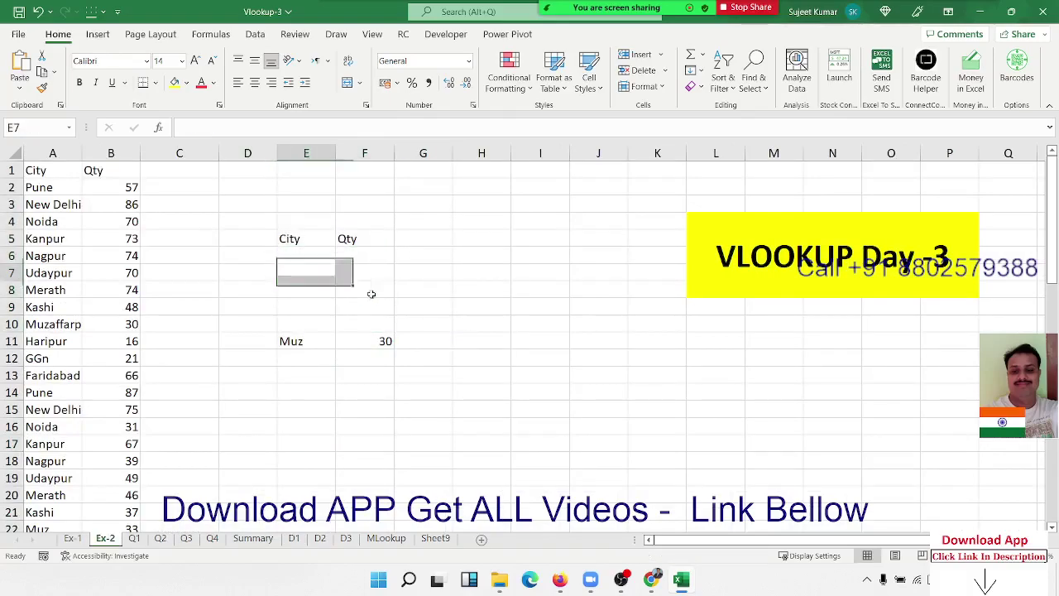
key(Down)
key(Down)
key(Down)
key(Down)
key(Down)
key(Right)
key(Up)
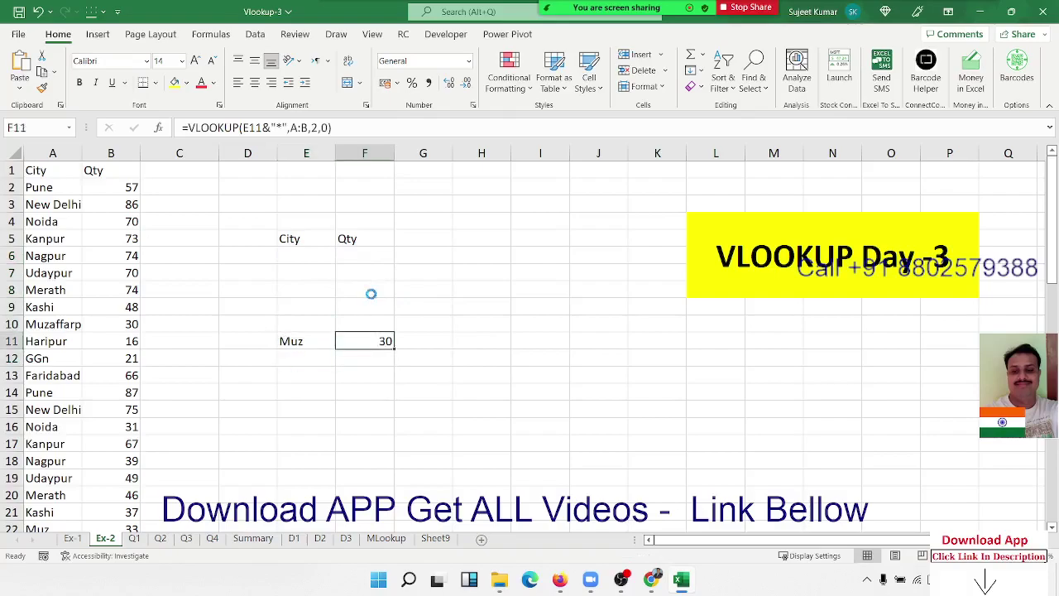
key(Delete)
key(Left)
key(Delete)
key(Up)
key(Up)
key(Up)
key(Up)
key(Up)
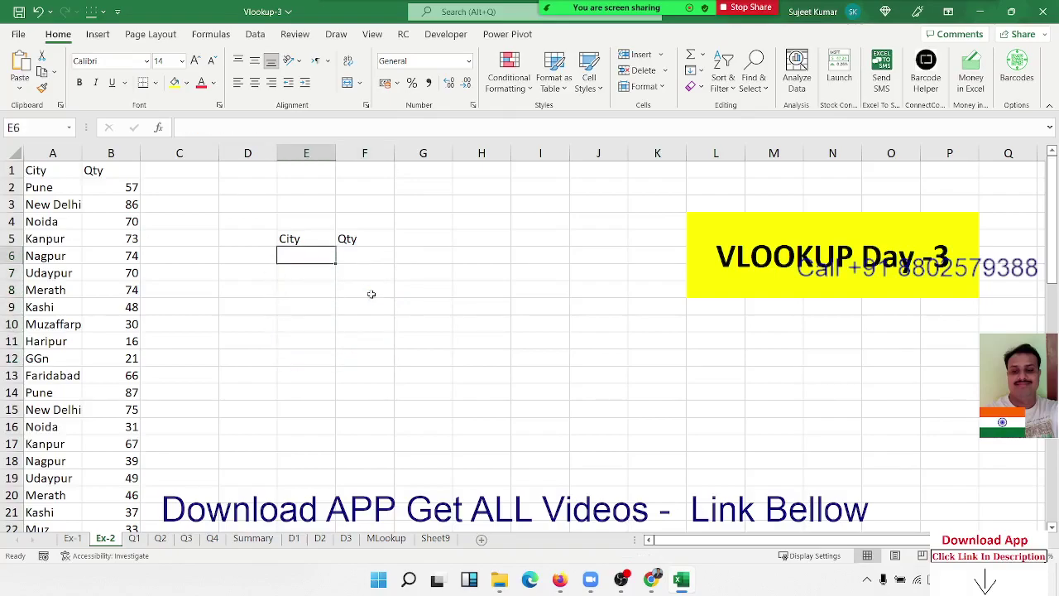
key(Left)
key(Left)
key(Left)
key(Left)
key(Up)
key(Up)
key(Up)
key(Up)
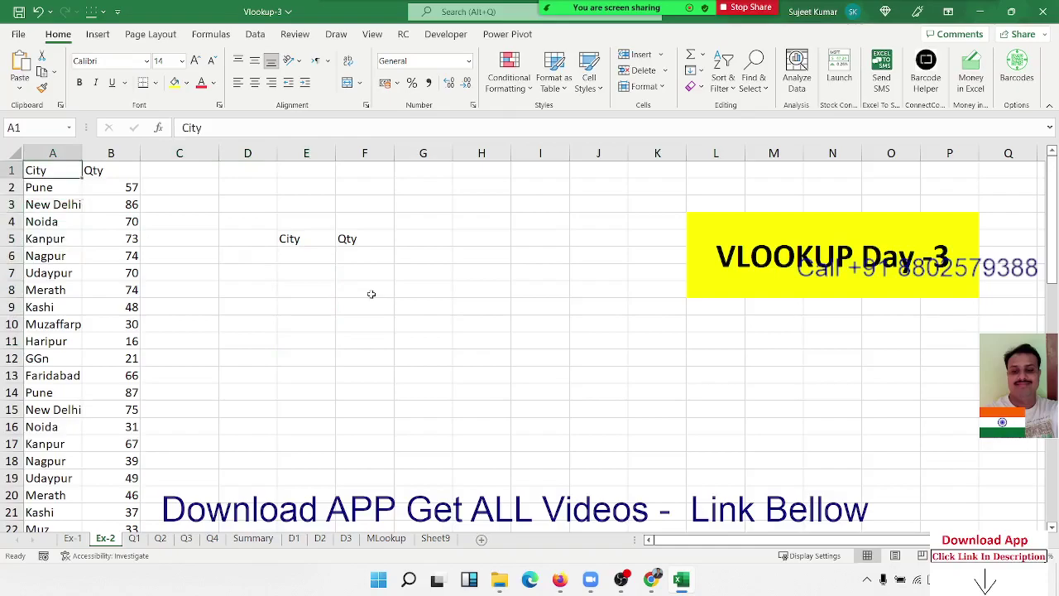
key(Right)
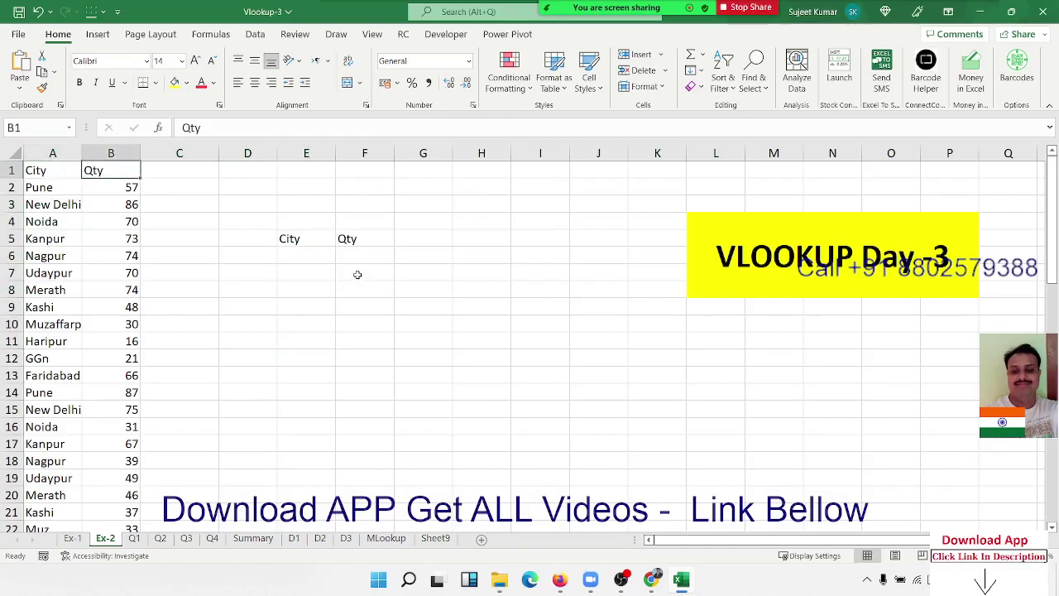
Enter Delhi as the city in E6 and check New Delhi in the list.
click(306, 256)
text(Del)
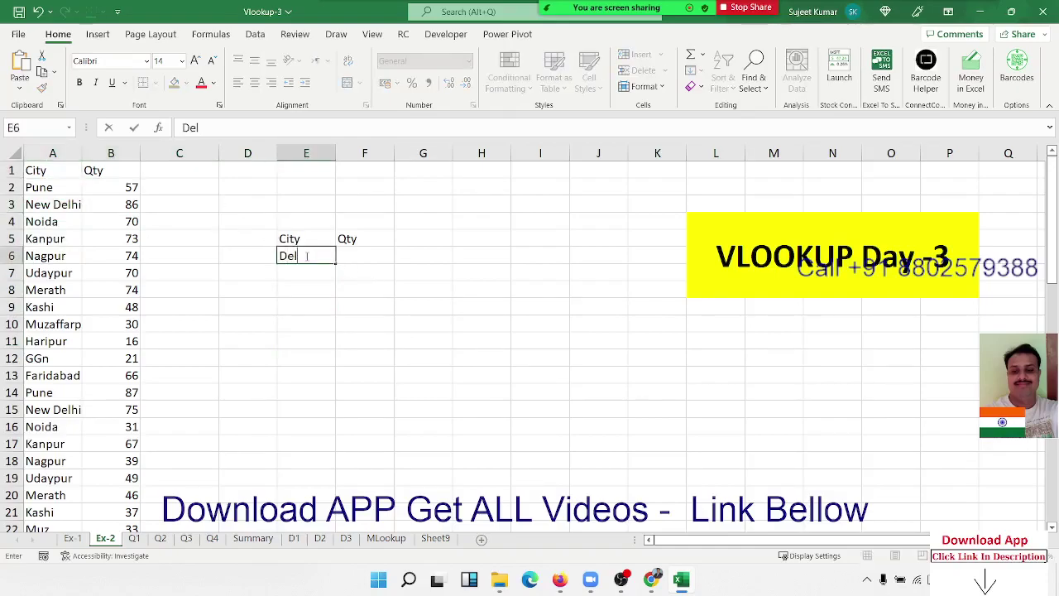
text(hi)
key(Tab)
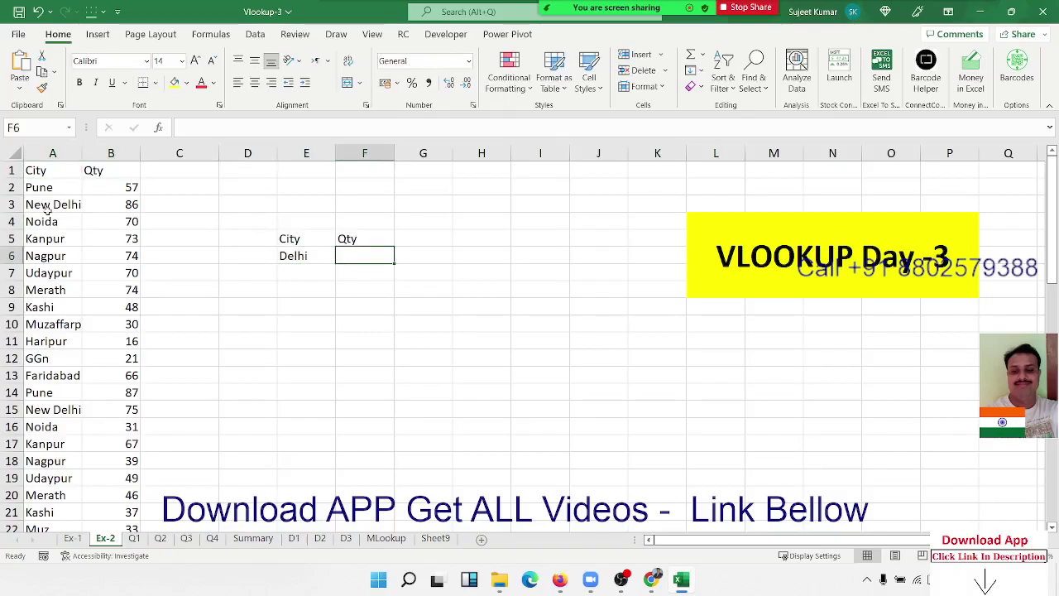
click(48, 210)
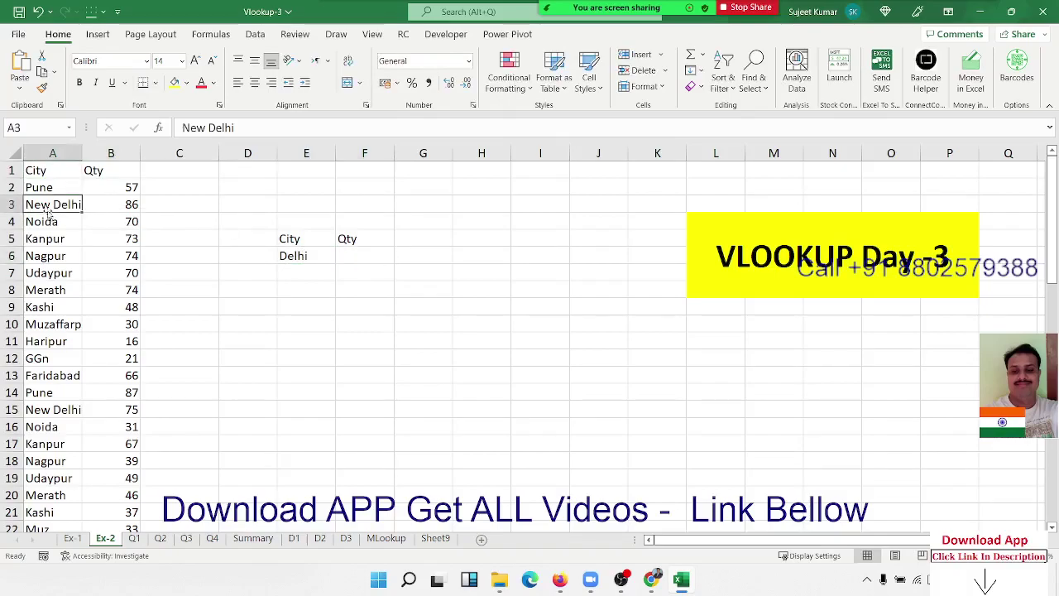
Enter =VLOOKUP(E6,A:B,2,0) in F6.
click(391, 256)
text(=vl)
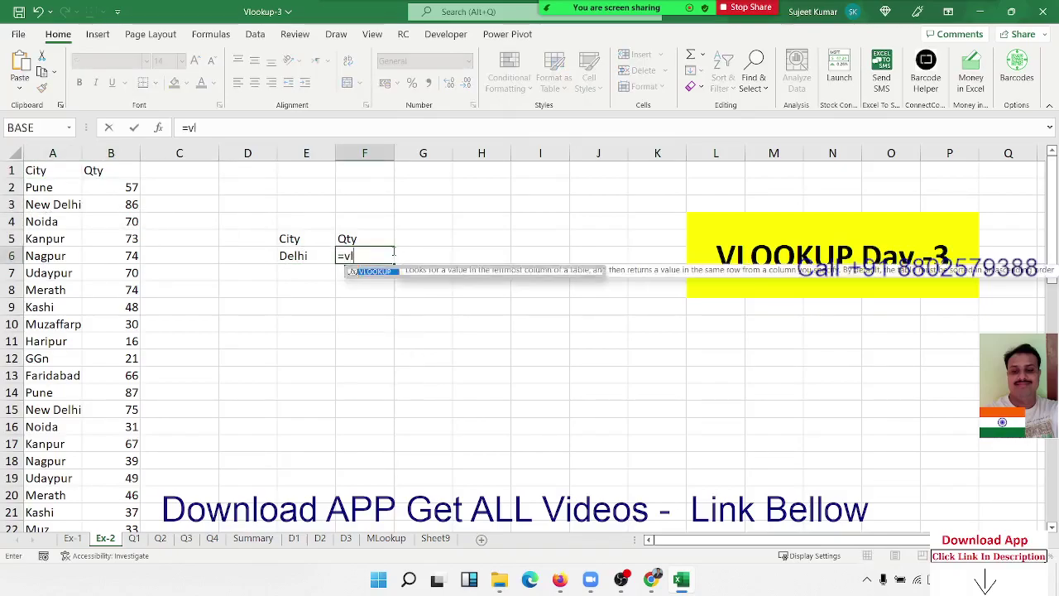
key(Tab)
key(Left)
text(,)
key(Left)
key(Left)
key(Left)
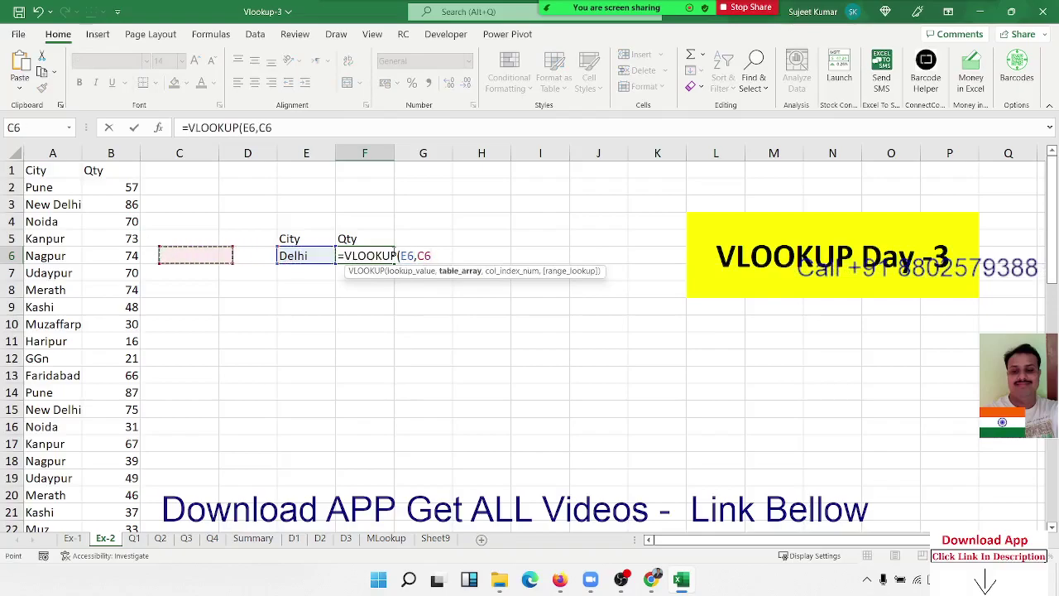
key(Left)
key(Left)
key(ctrl+space)
key(shift+Right)
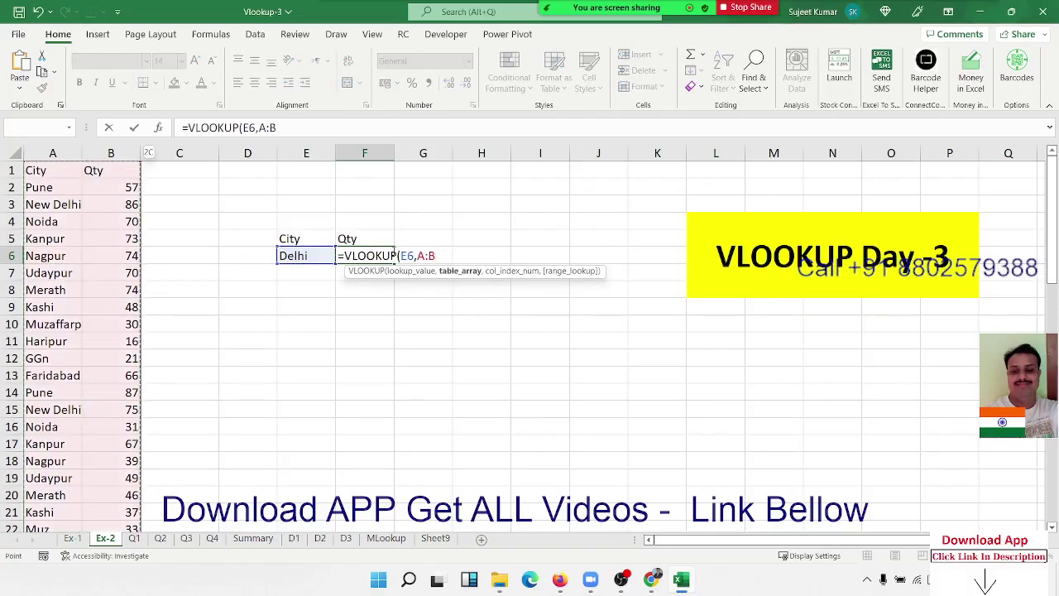
text(,2,0)
key(Return)
click(389, 256)
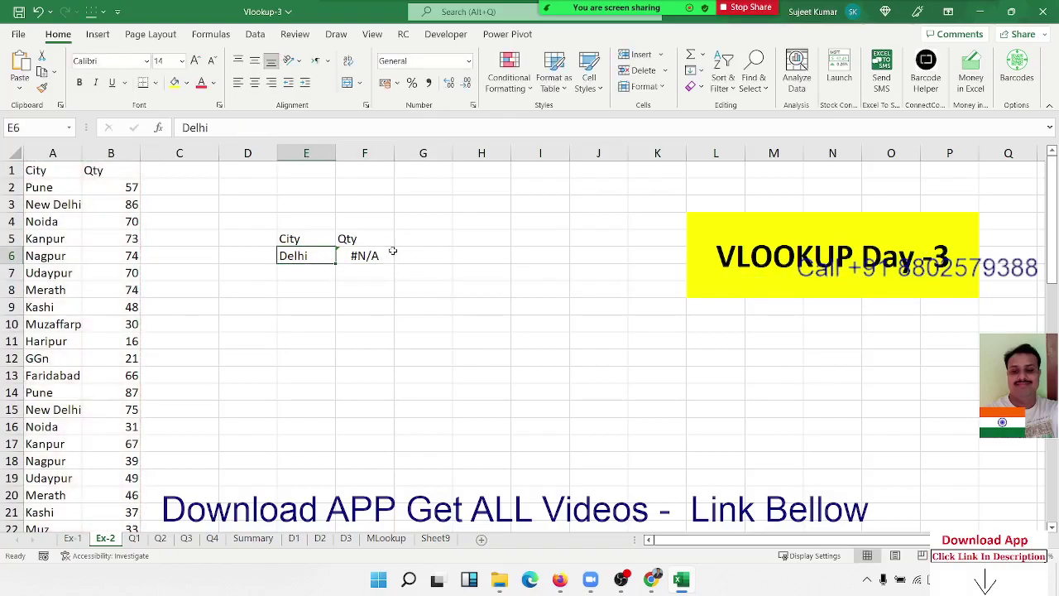
Change E6 to *Delhi* so F6 returns 86, confirming F6's formula unchanged.
key(F2)
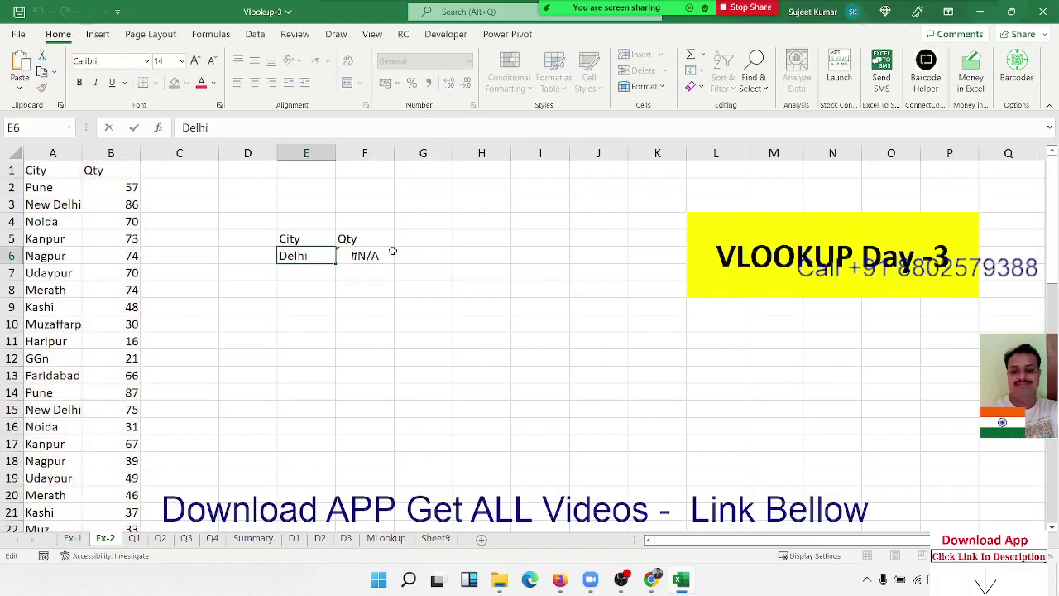
text(*)
text(*)
key(Return)
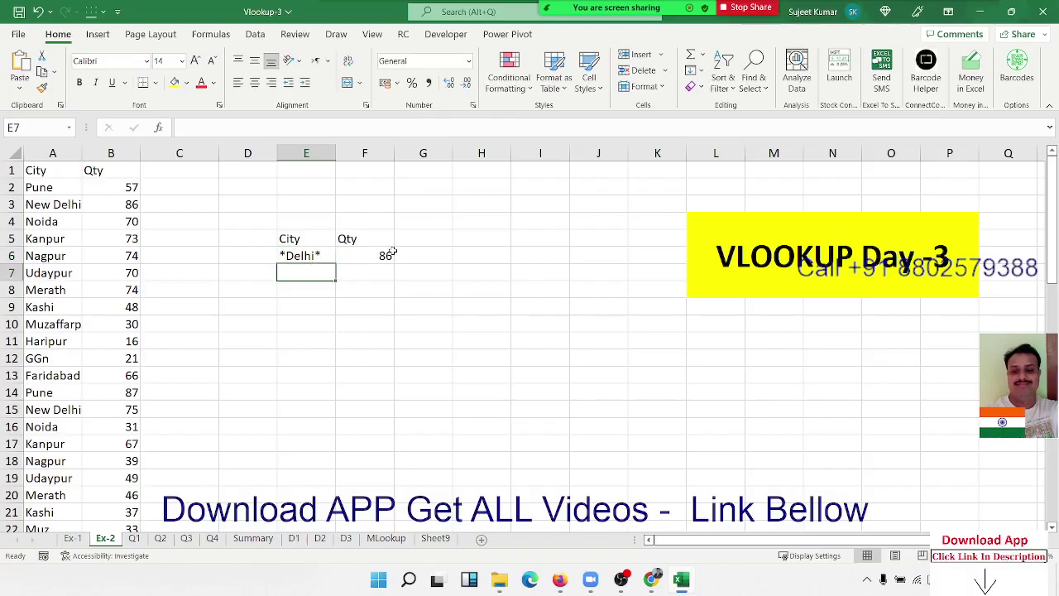
click(327, 256)
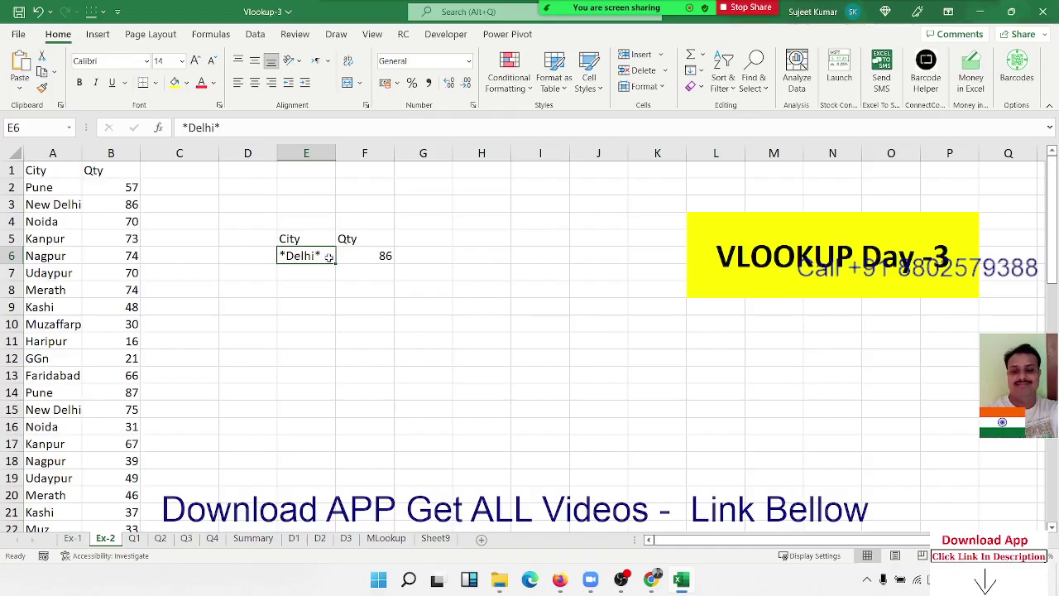
double_click(375, 256)
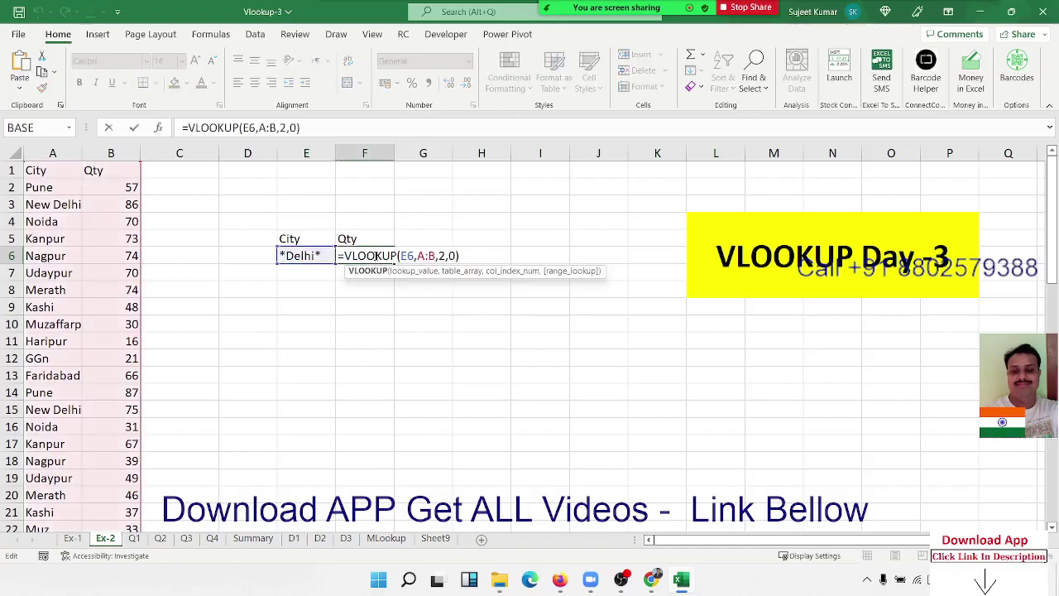
key(ctrl+Return)
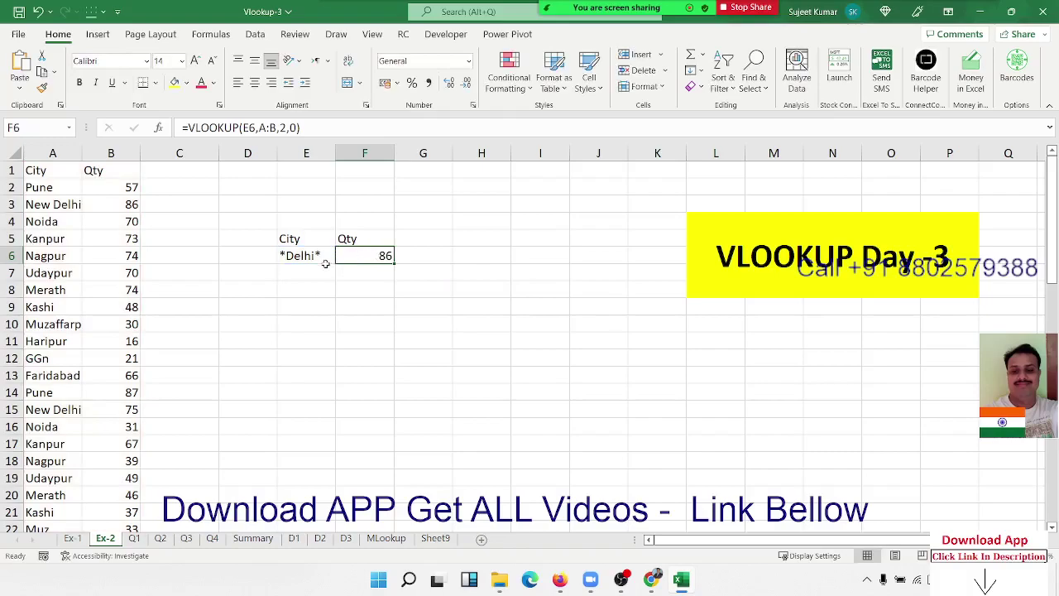
click(328, 266)
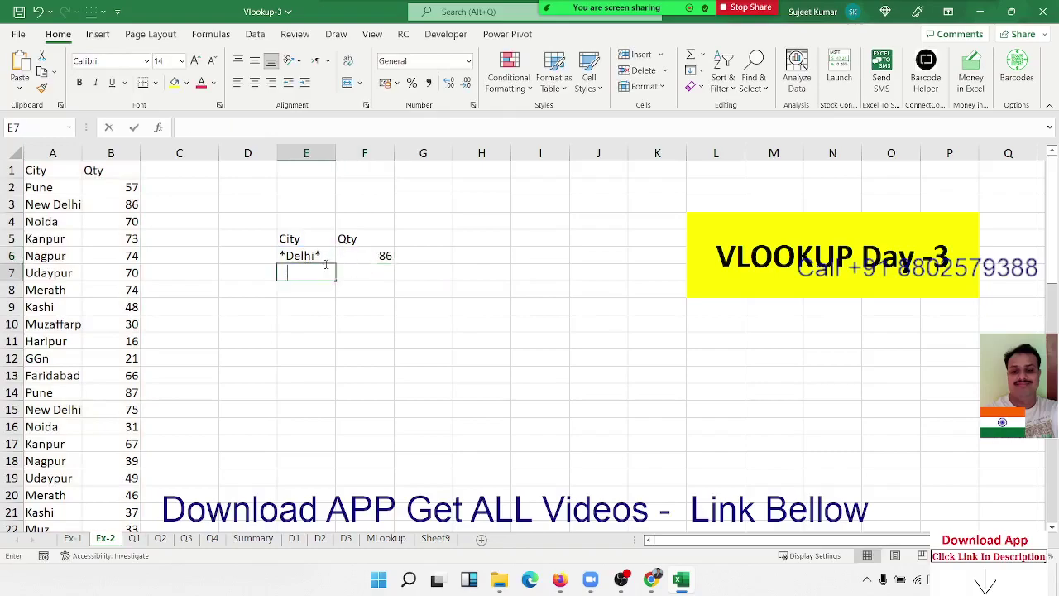
Put the partial city Muz in E7.
text(Delhi)
key(Tab)
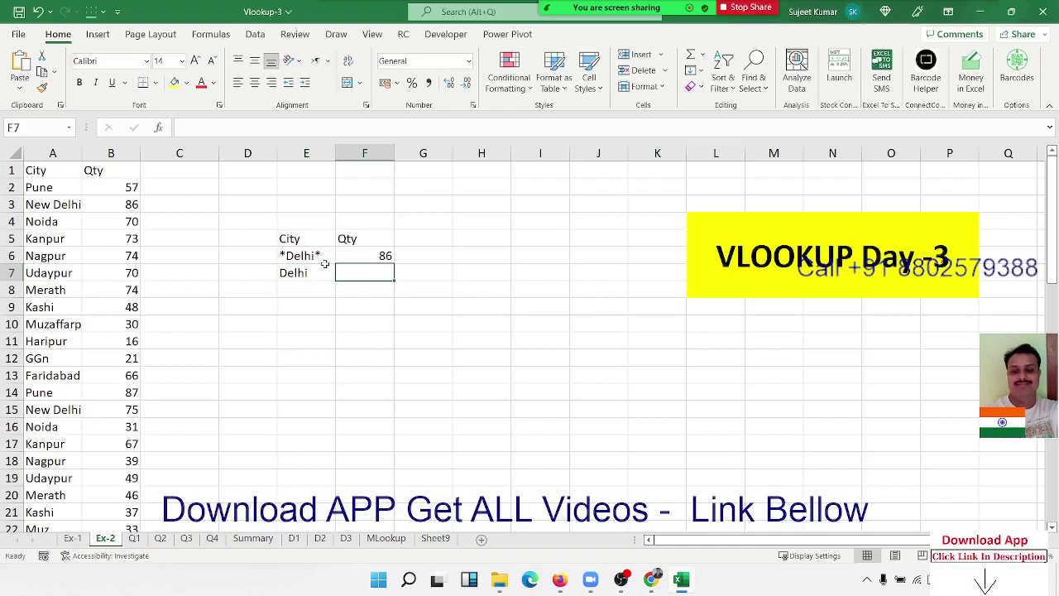
click(328, 266)
text(M)
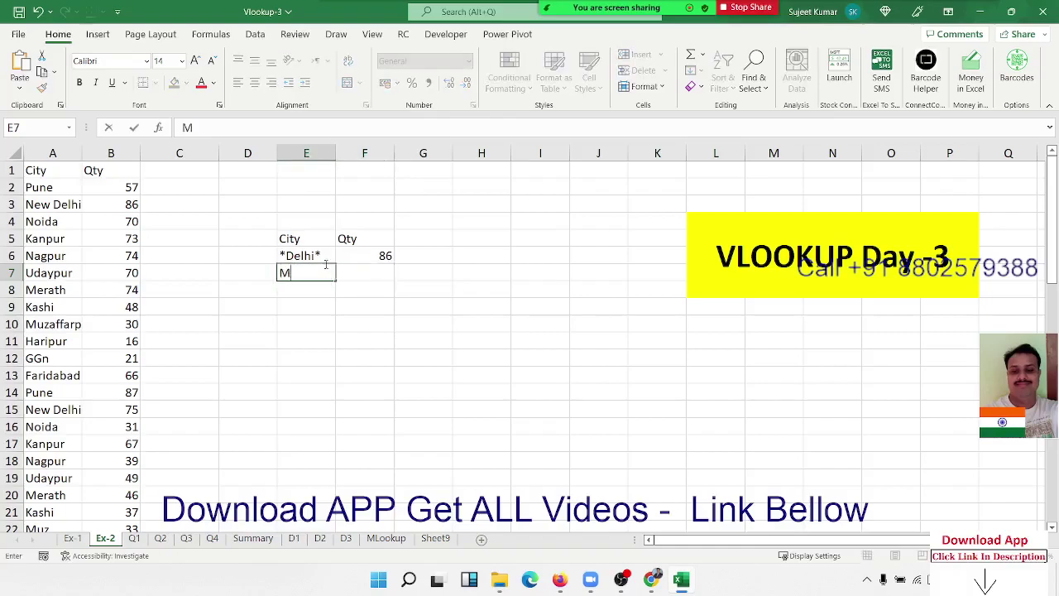
text(uz)
key(Tab)
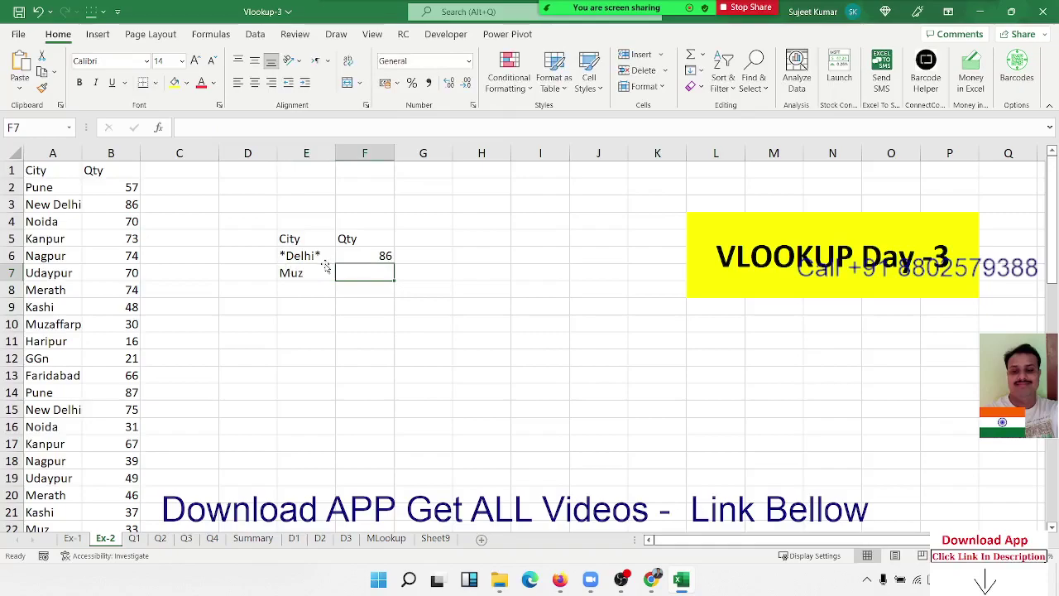
click(328, 267)
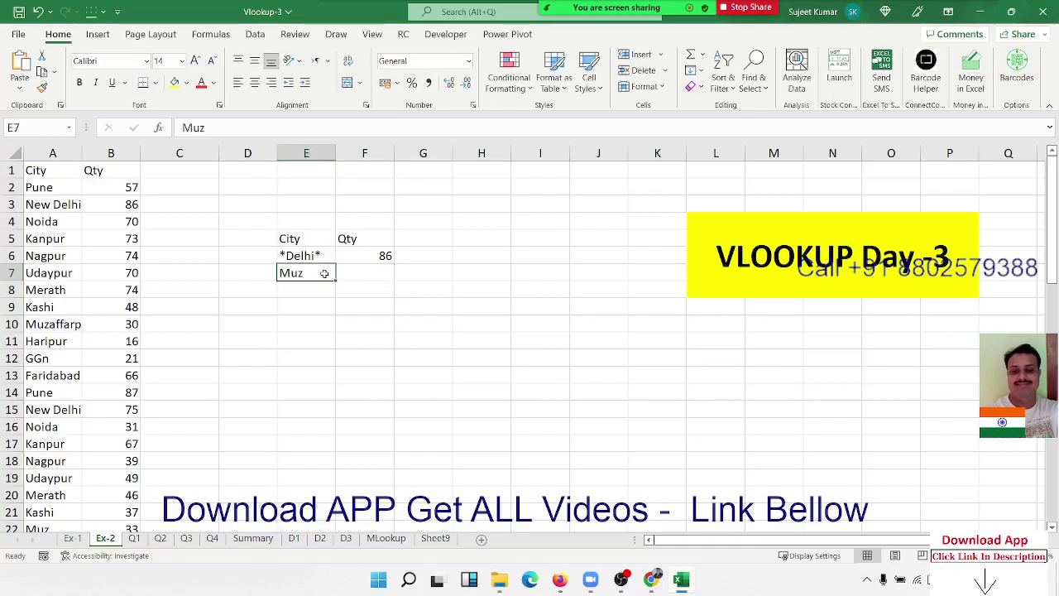
drag(326, 274, 290, 436)
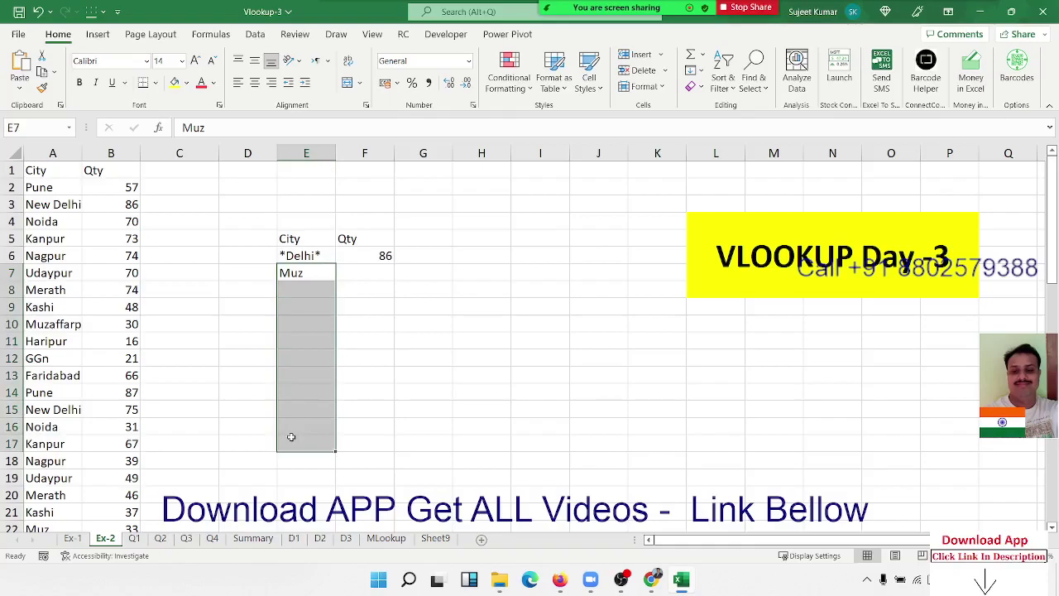
Enter =VLOOKUP("*"&E7&"*",A:B,2,0) in F7, returning 30 for Muz.
click(354, 279)
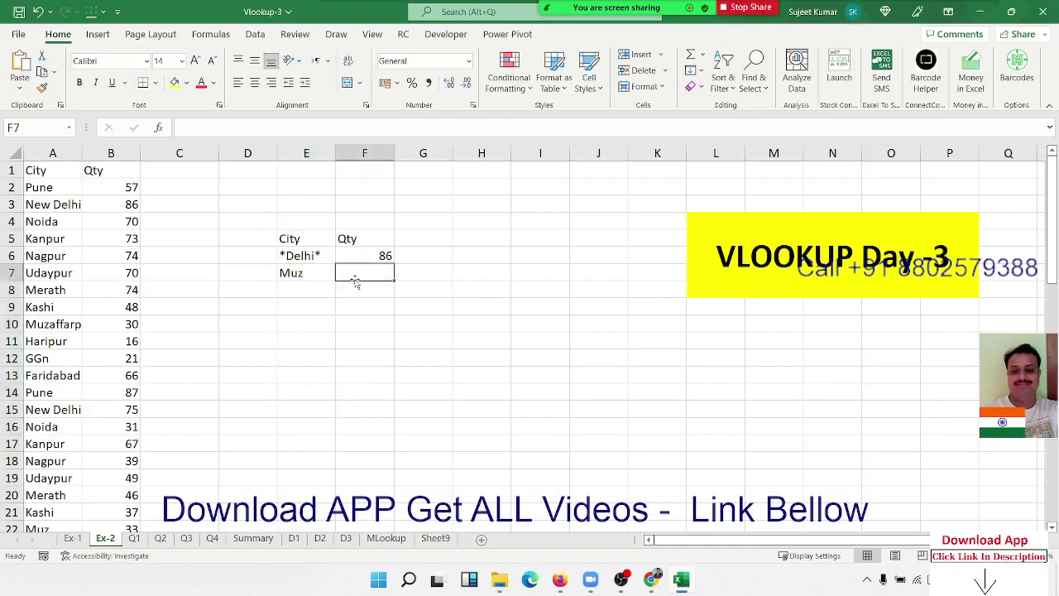
text(=vl)
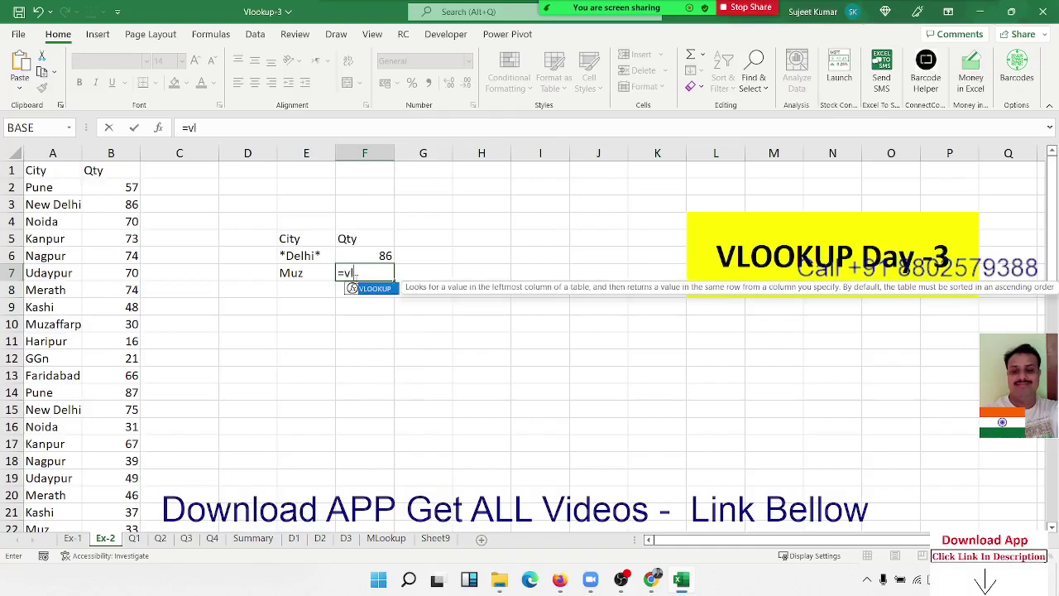
key(Tab)
text("*)
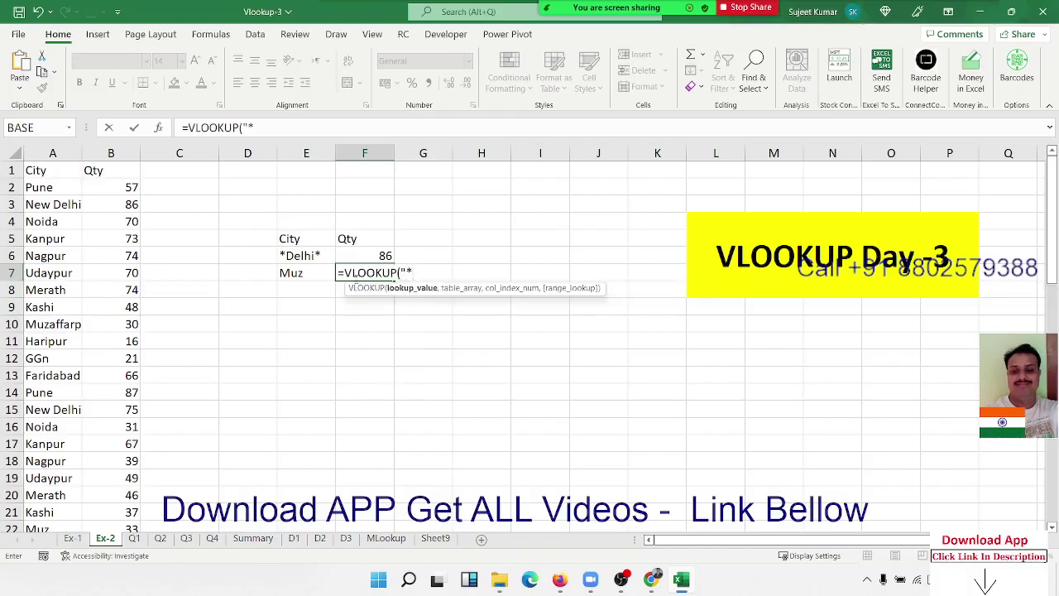
text(")
text(&)
click(318, 272)
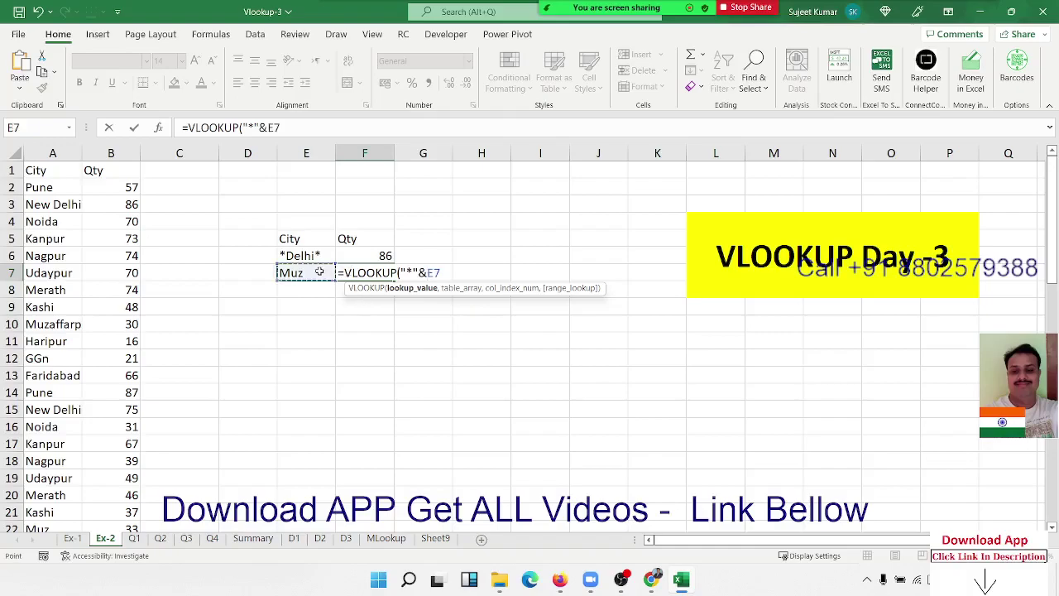
text(&)
text("*",)
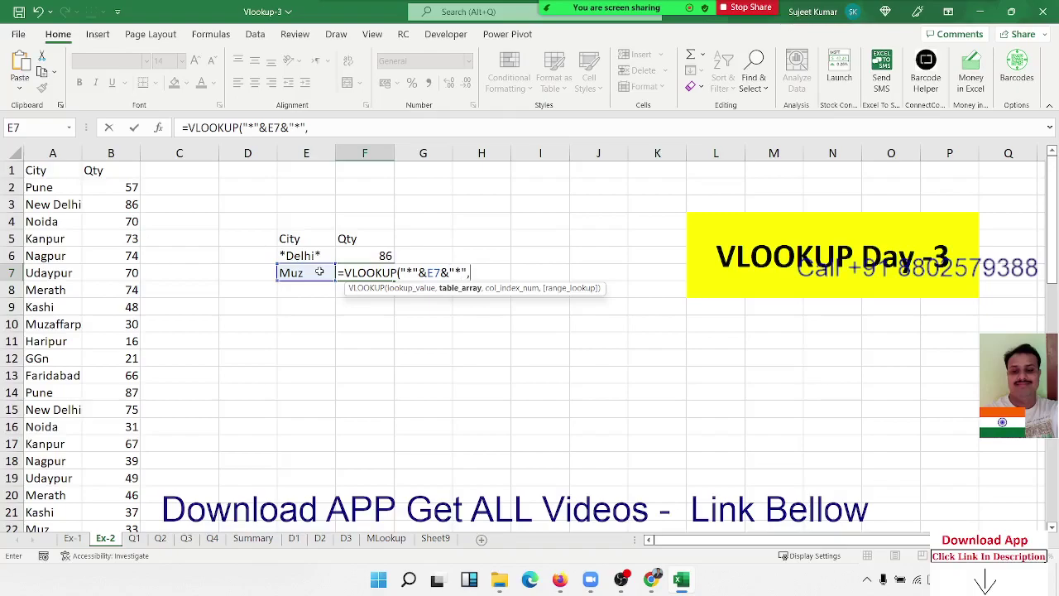
click(72, 149)
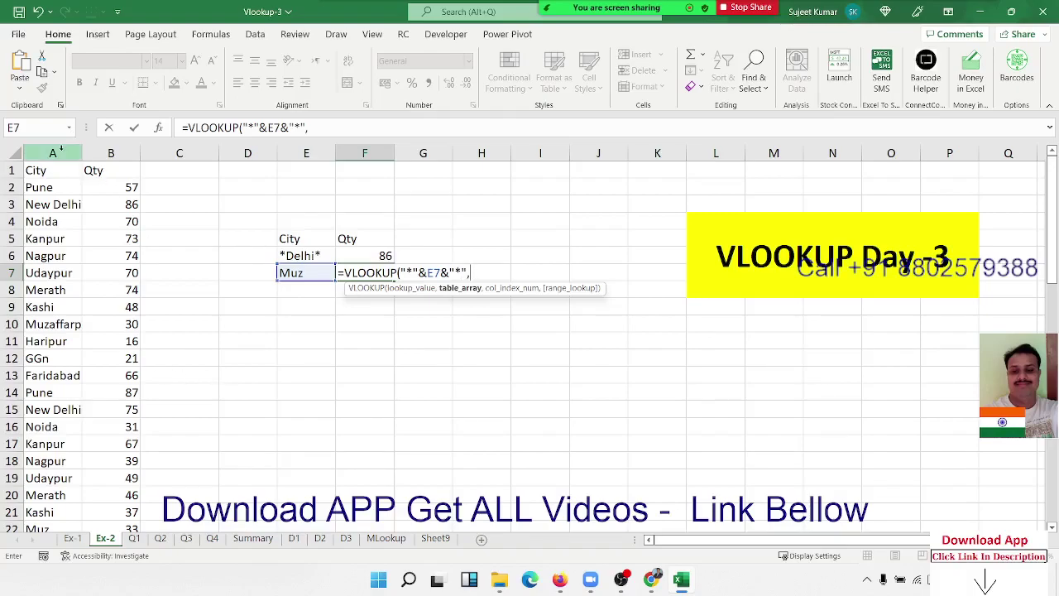
drag(81, 165, 98, 169)
text(,)
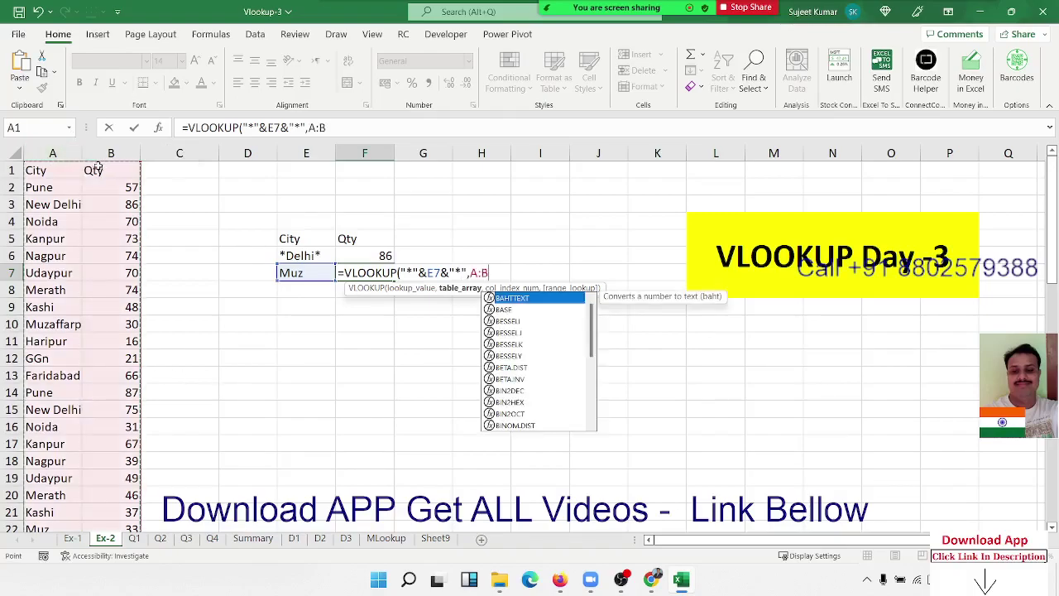
text(2,0)
key(Return)
key(Up)
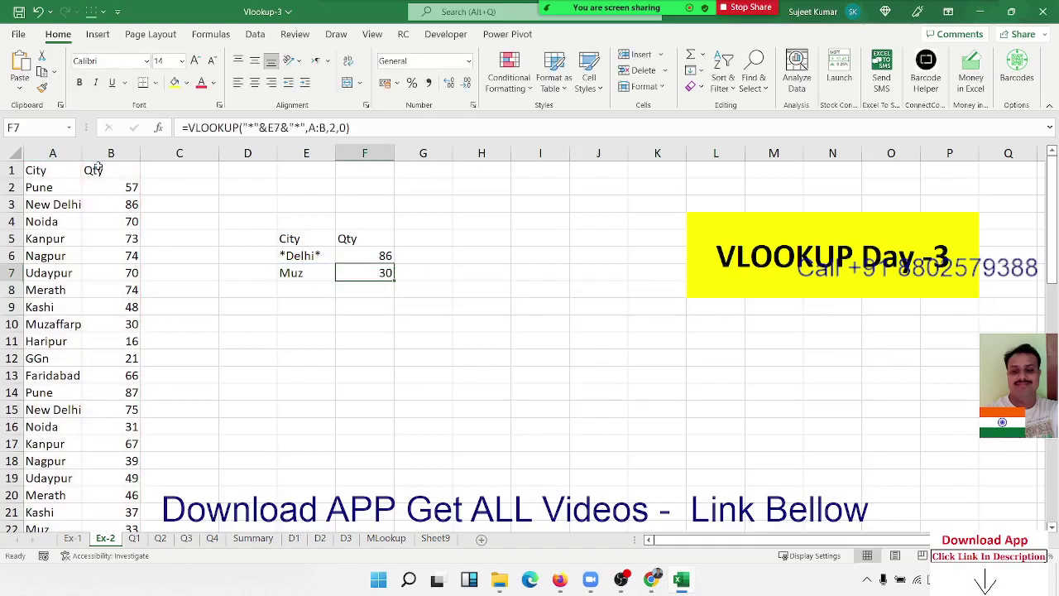
key(Down)
key(Left)
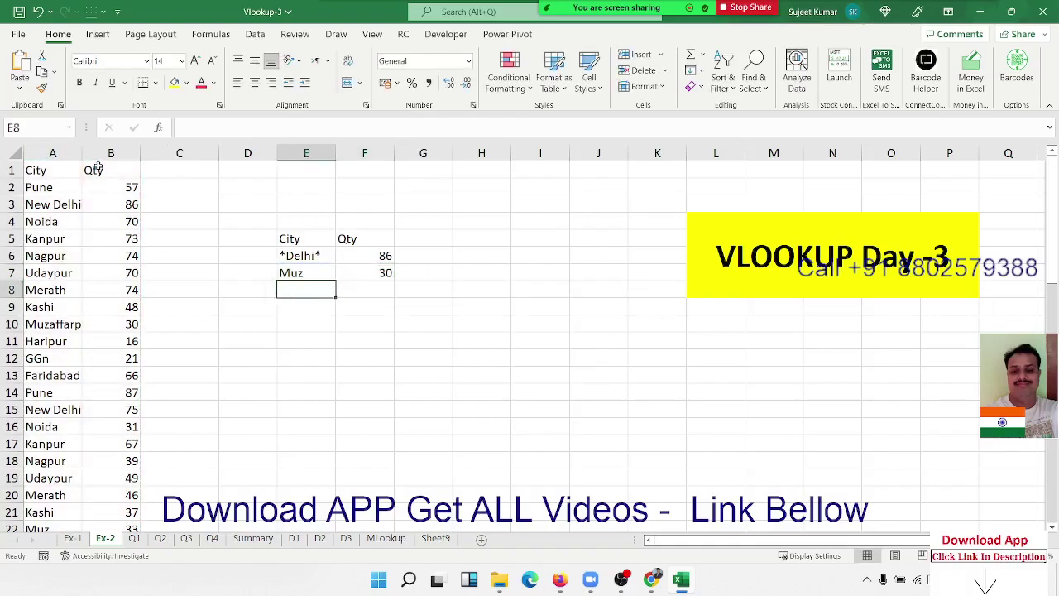
Enter the wildcard patterns *muz* in E8, *muz in E9 and muz* in E10.
text(*m)
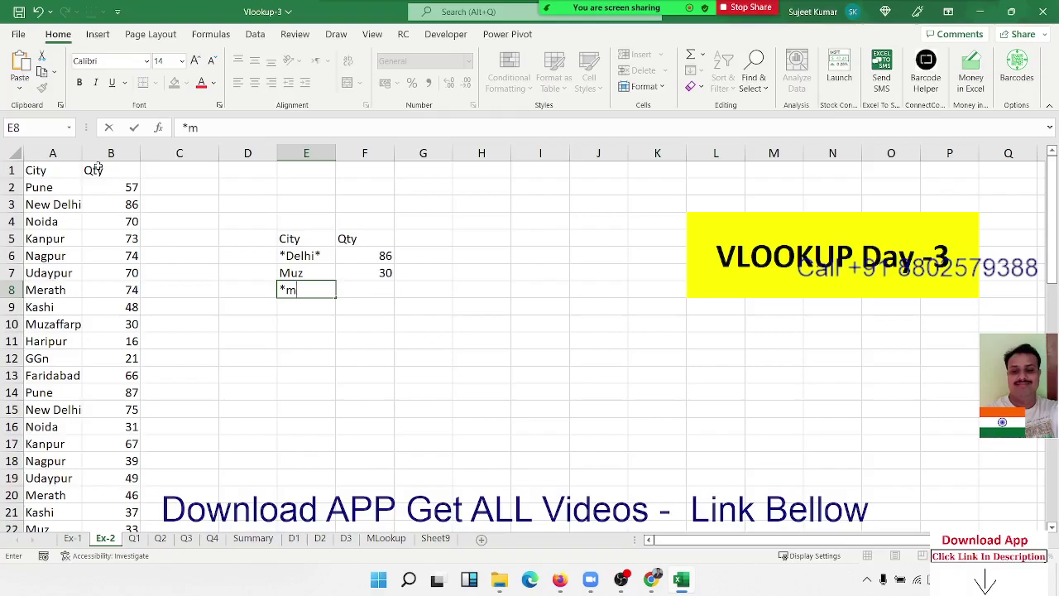
text(uz*)
key(Return)
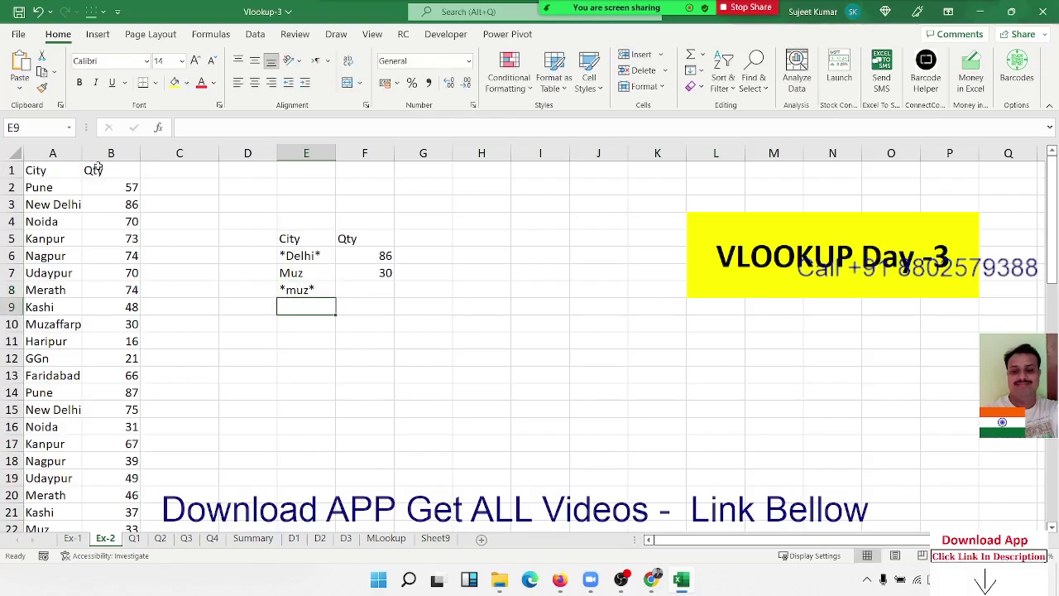
text(*mu)
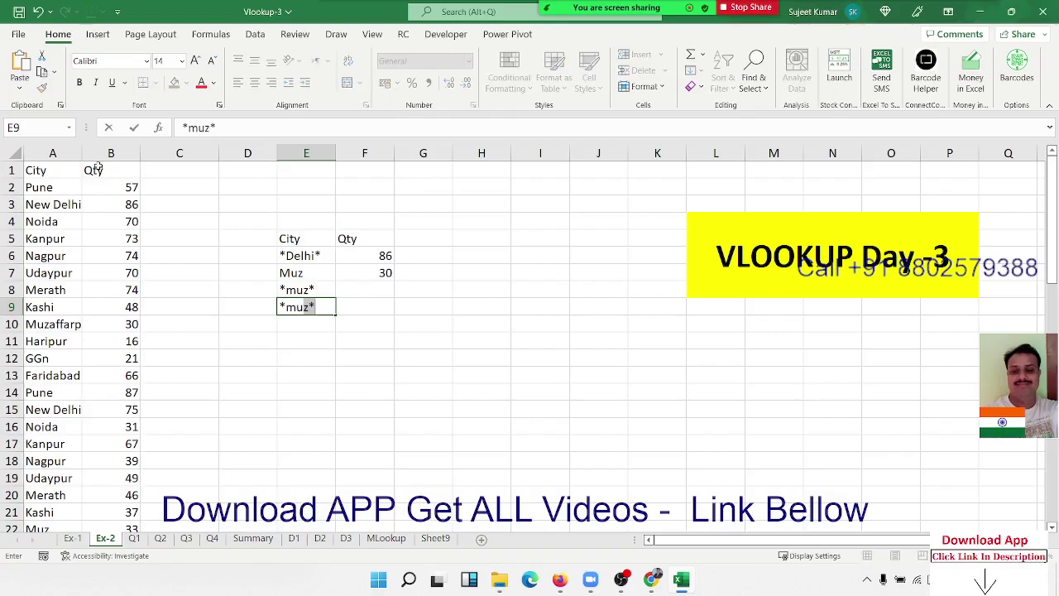
text(z)
key(BackSpace)
key(Return)
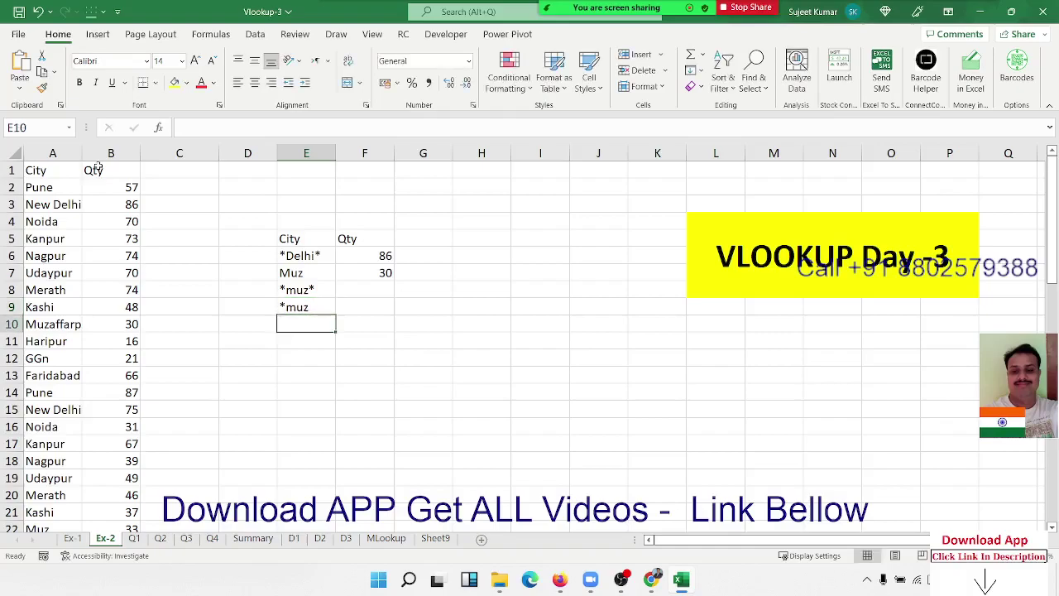
text(muz*)
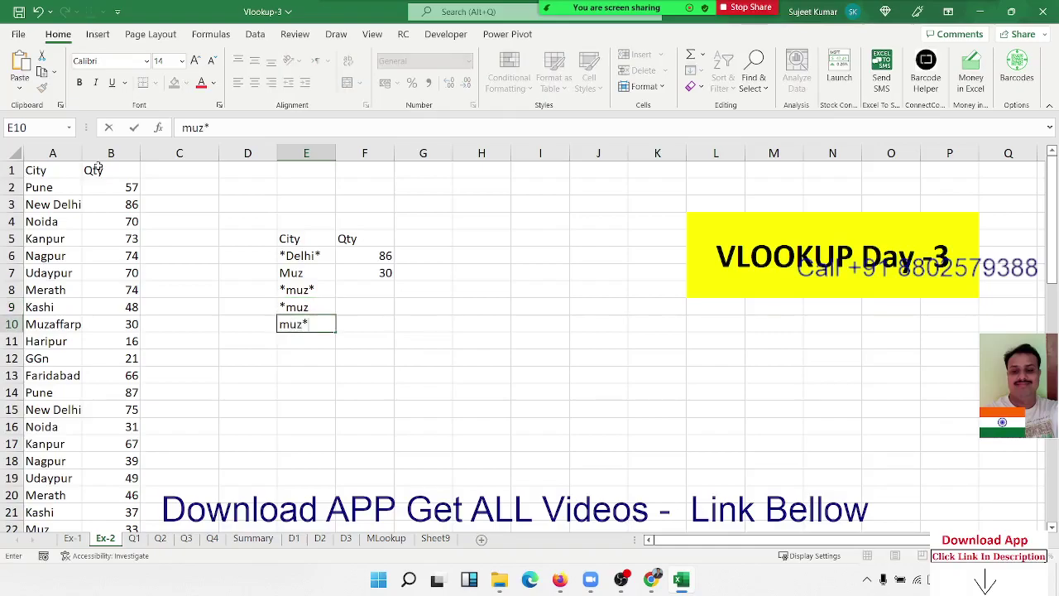
key(Return)
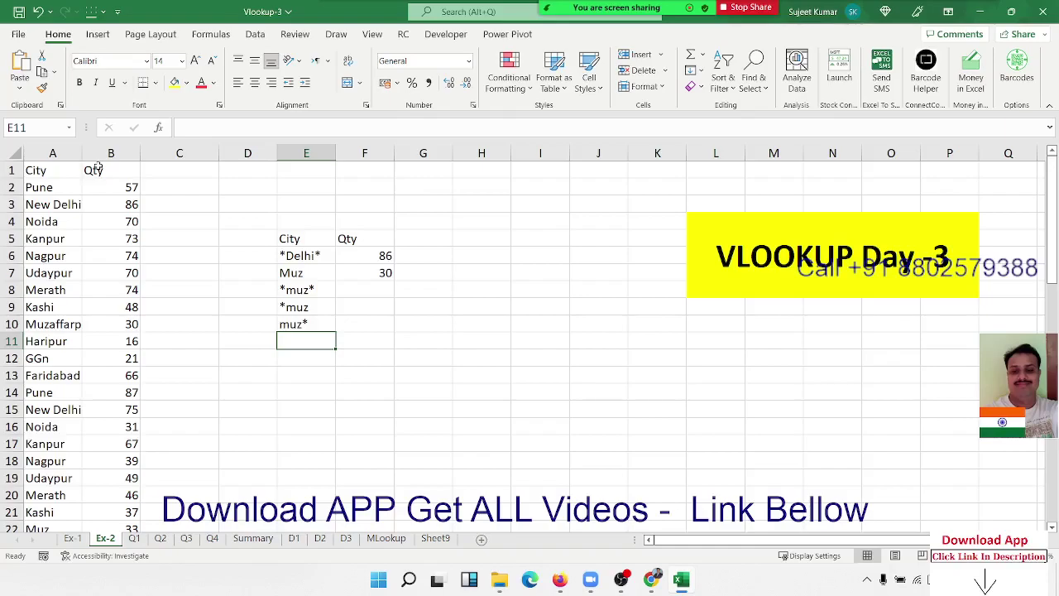
Change A6 from Nagpur to A9, then select the row to confirm it still pairs with Qty 74.
click(39, 250)
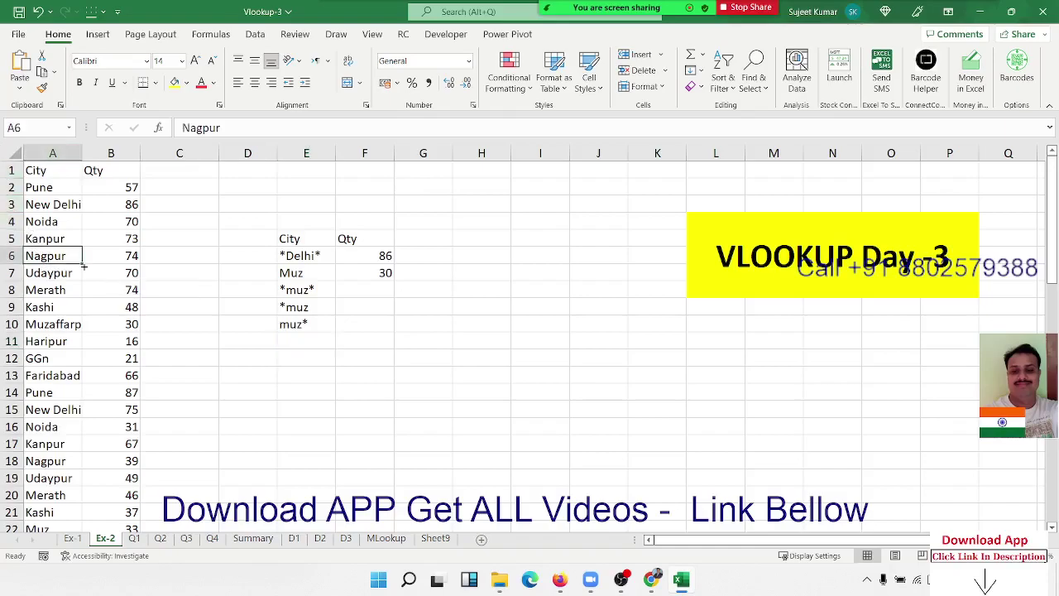
text(A)
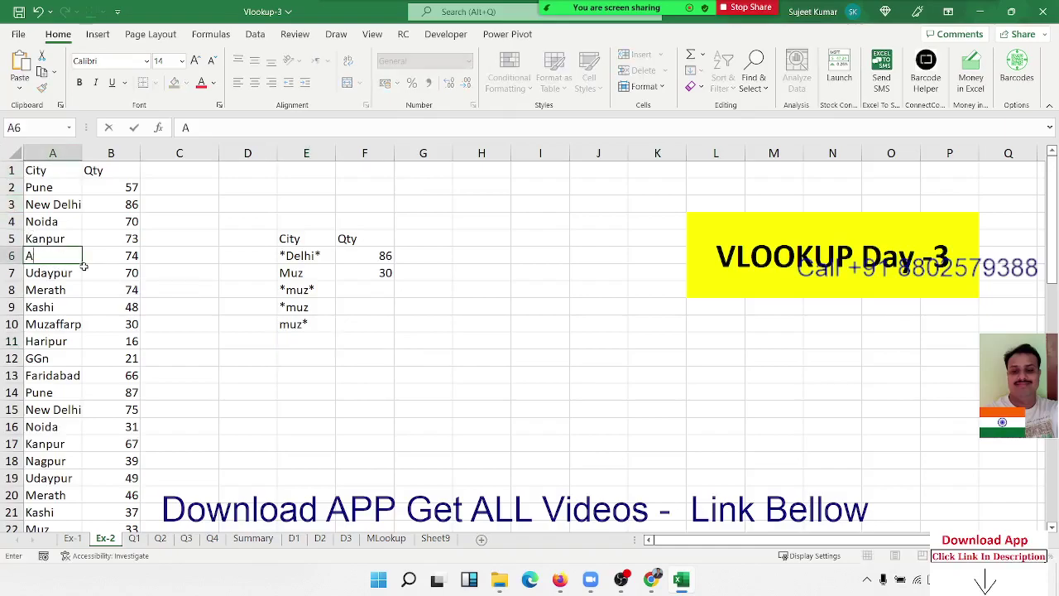
text(9)
key(Return)
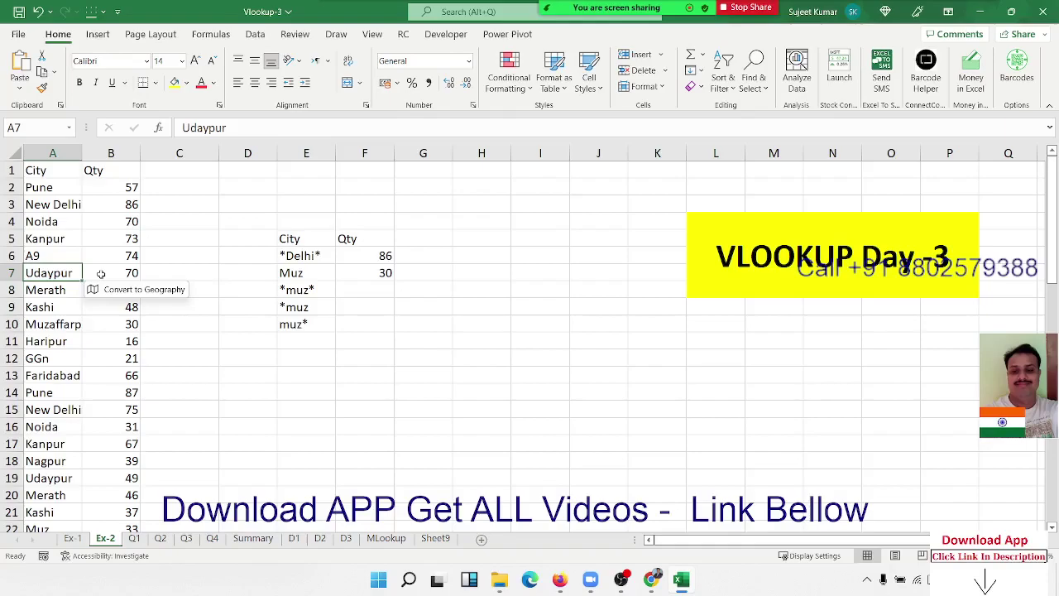
drag(74, 257, 120, 258)
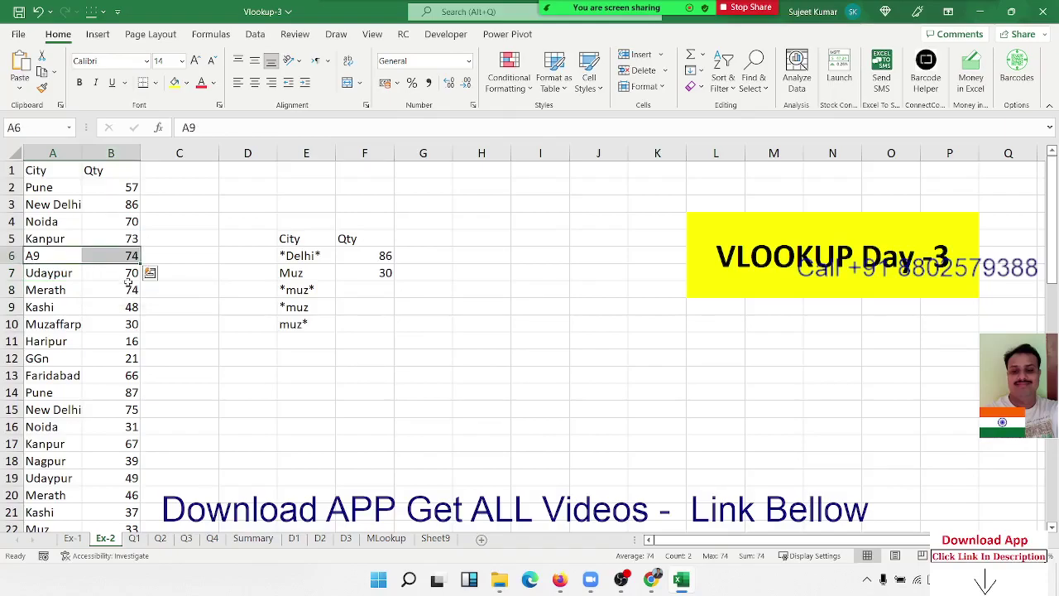
Enter the two-character wildcard pattern ?? in cell E12.
click(293, 358)
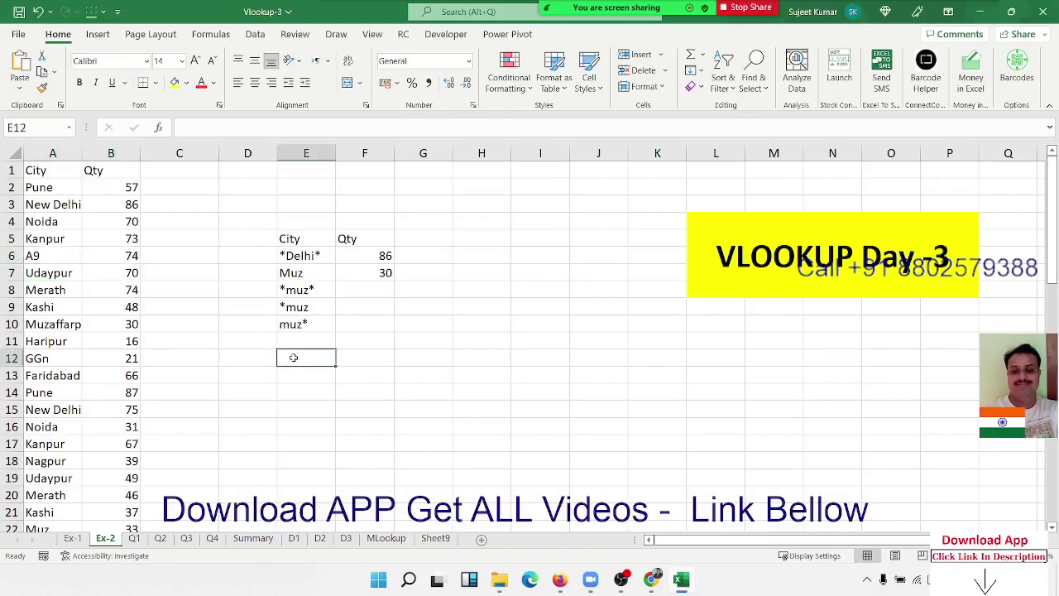
text(??)
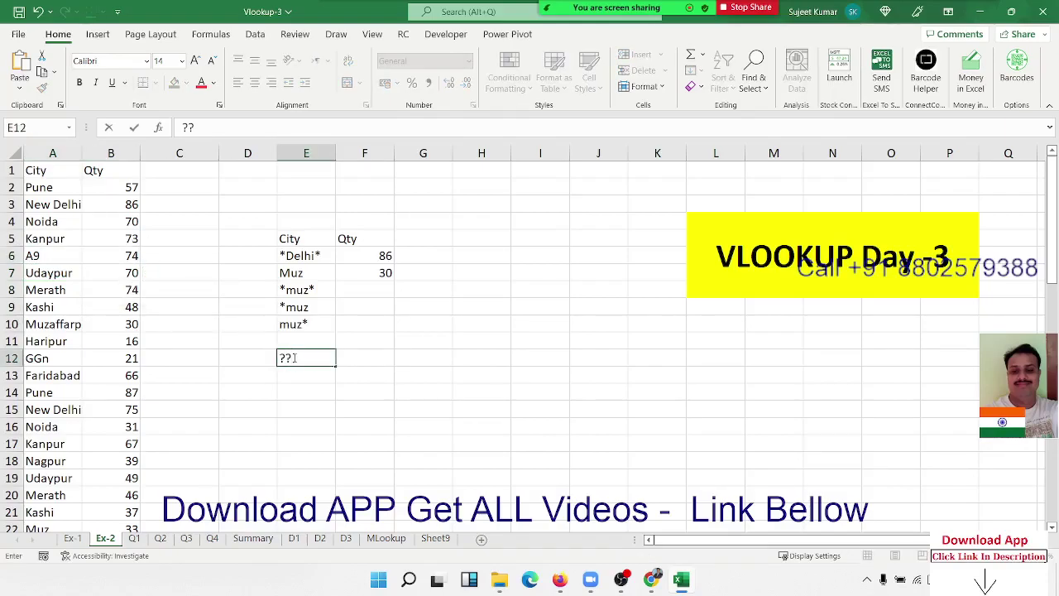
key(Return)
Enter =VLOOKUP(E12,A:B,2,0) in F12, returning 74 for the ?? pattern.
key(Up)
key(Right)
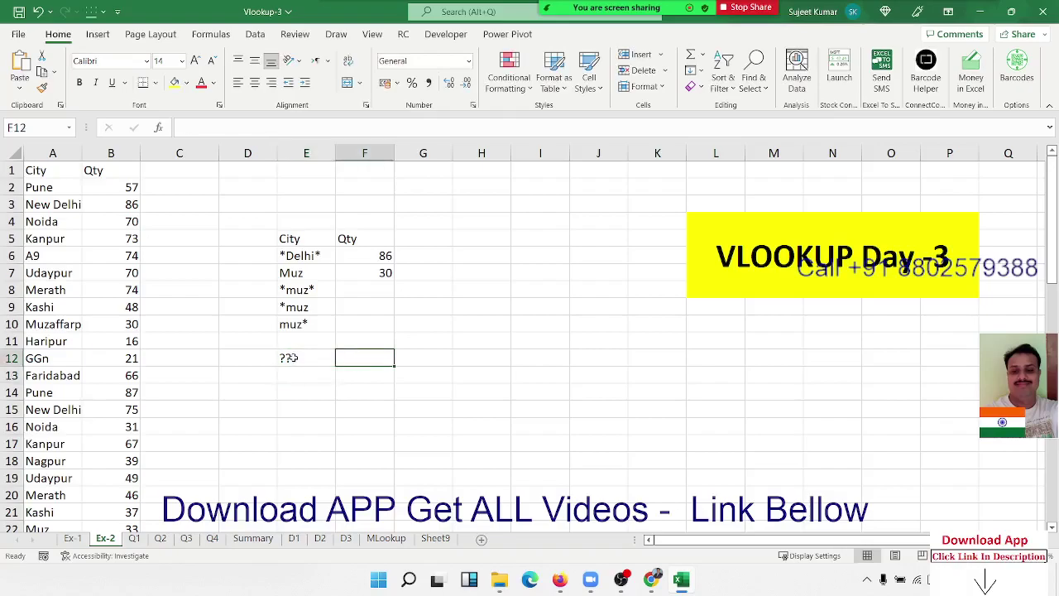
text(=vl)
key(Tab)
click(292, 357)
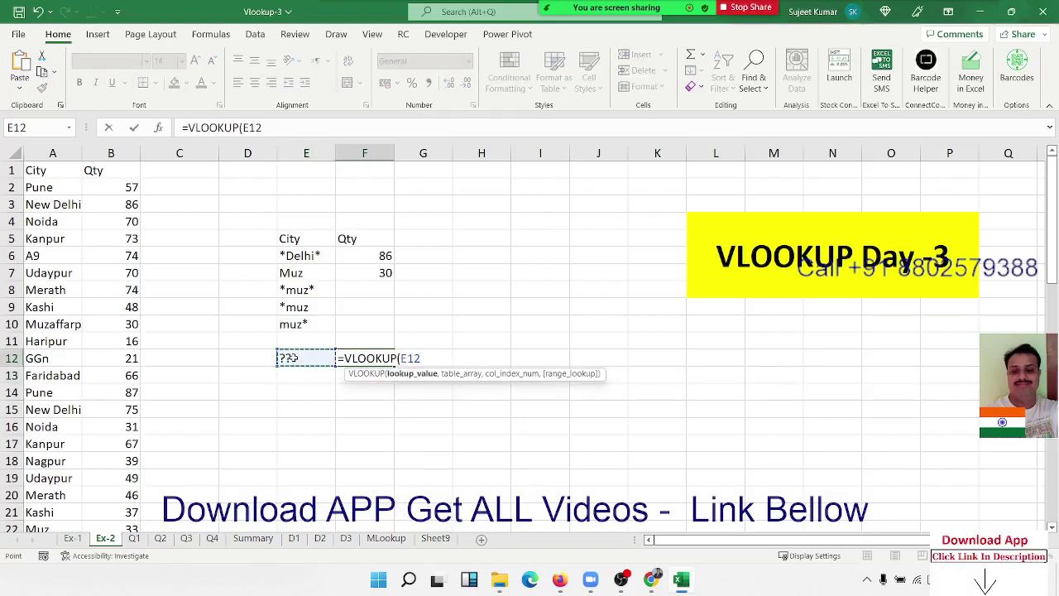
text(,)
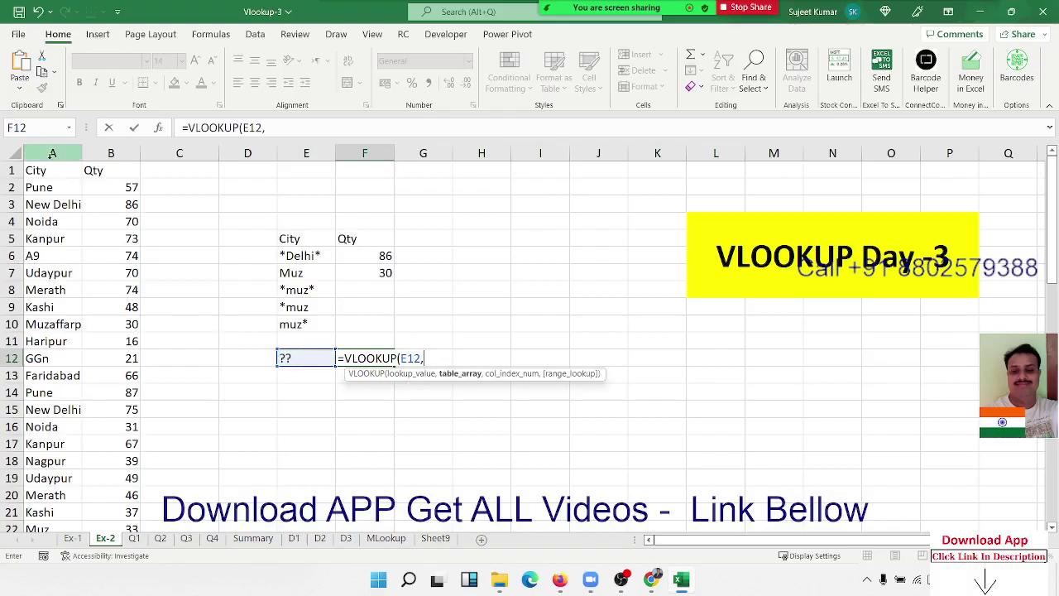
drag(53, 153, 95, 169)
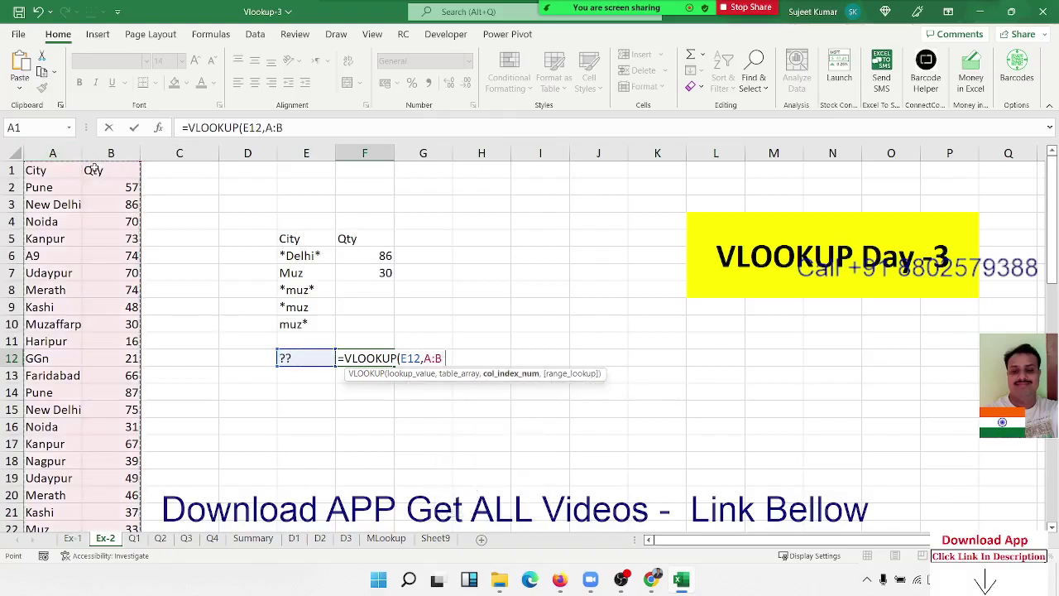
text(,2,0)
key(Return)
key(Up)
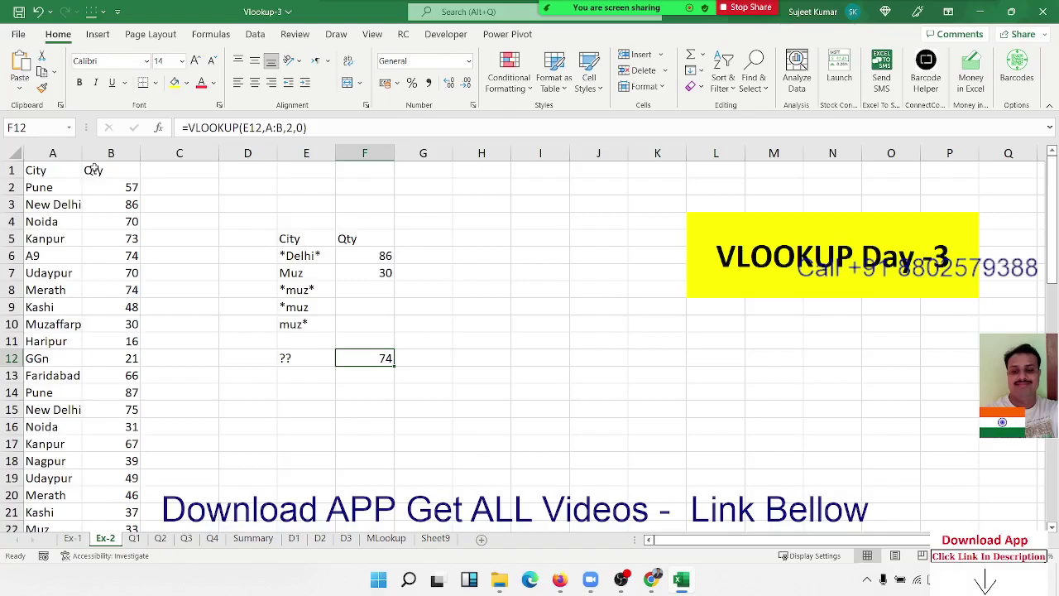
key(Left)
key(Right)
Review sheets Q1–Q4, then delete the quarterly figures in Summary's B2:F11.
click(134, 539)
click(160, 539)
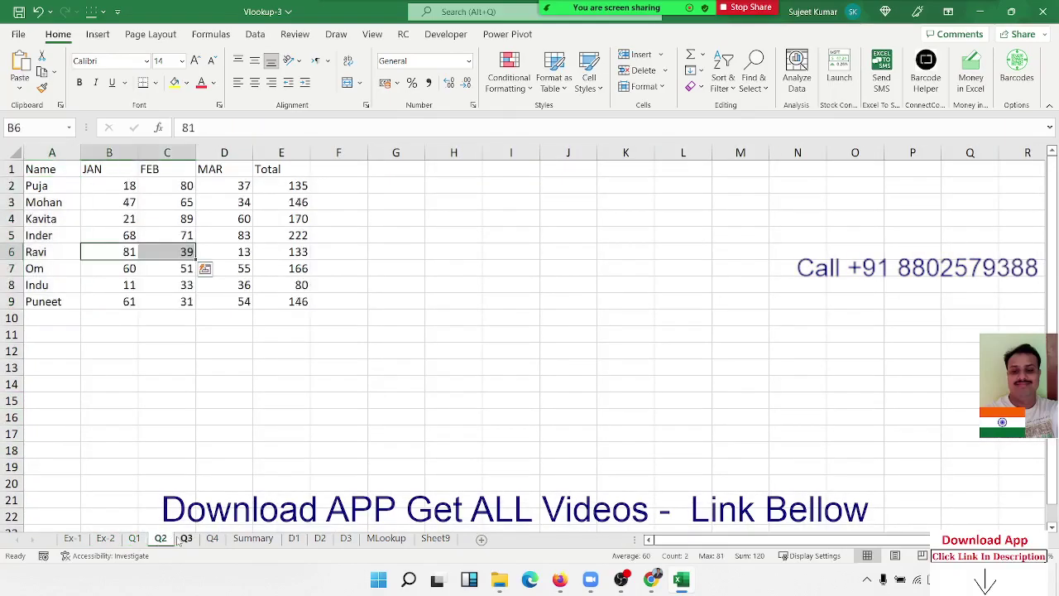
click(186, 539)
click(212, 540)
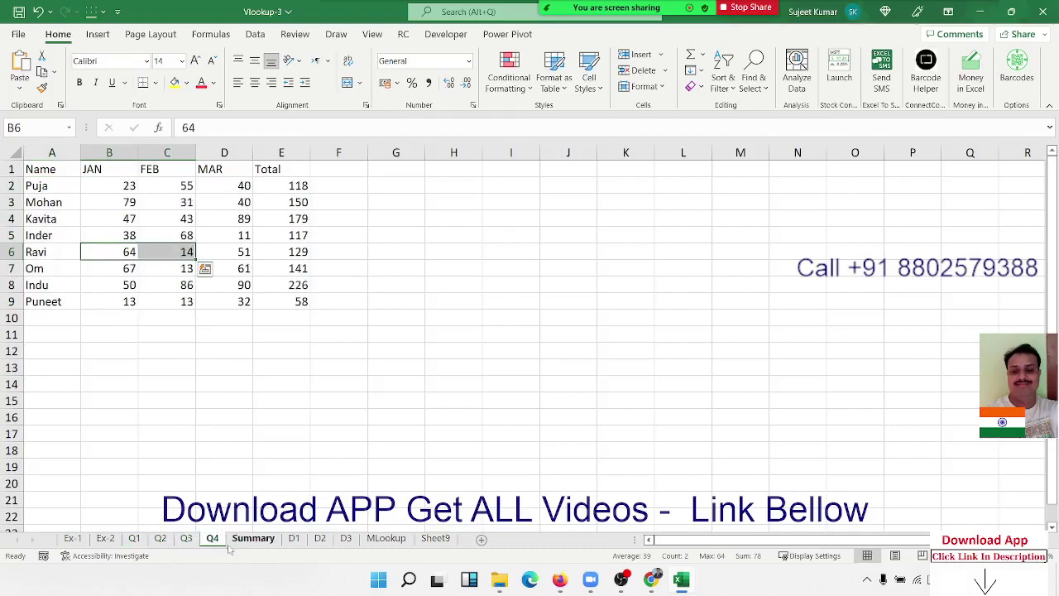
click(245, 540)
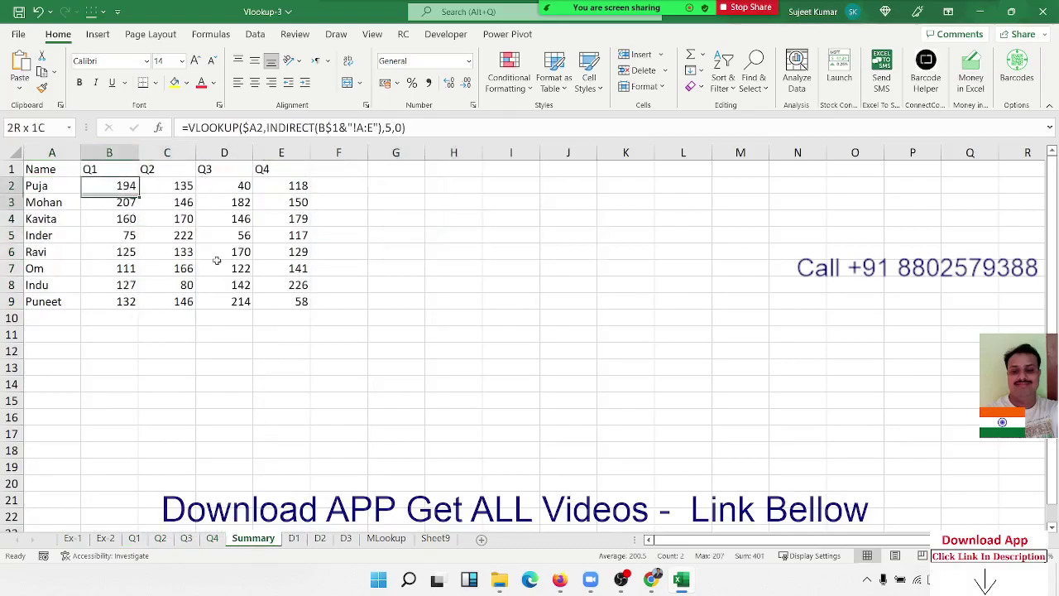
drag(118, 184, 325, 326)
key(Delete)
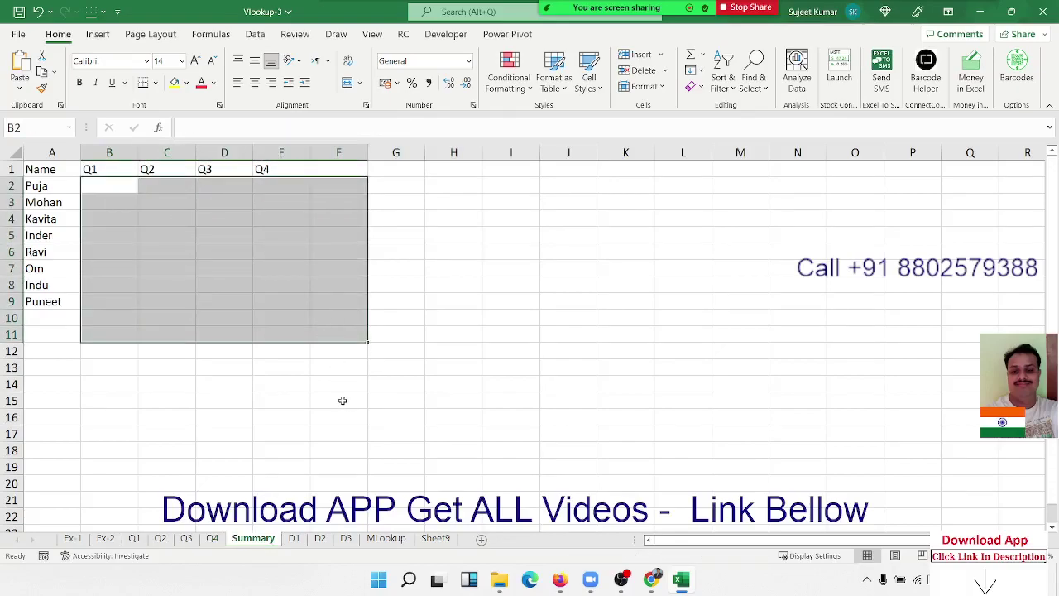
click(343, 399)
Recheck sheets Q1–Q4, including Q1's Totals 194 and 132, then return to Summary.
click(135, 539)
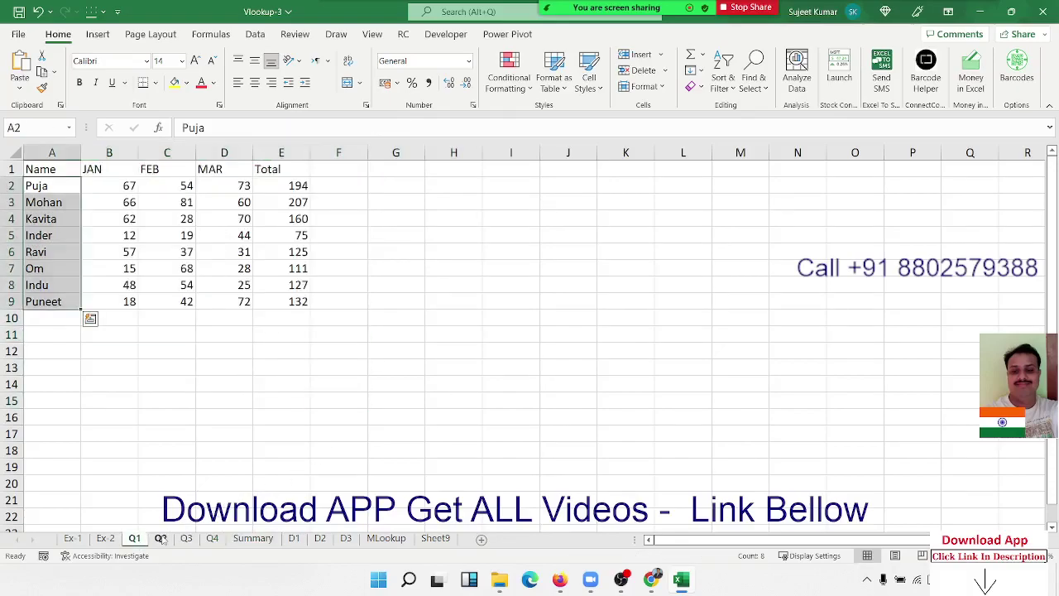
click(160, 538)
click(187, 539)
click(212, 539)
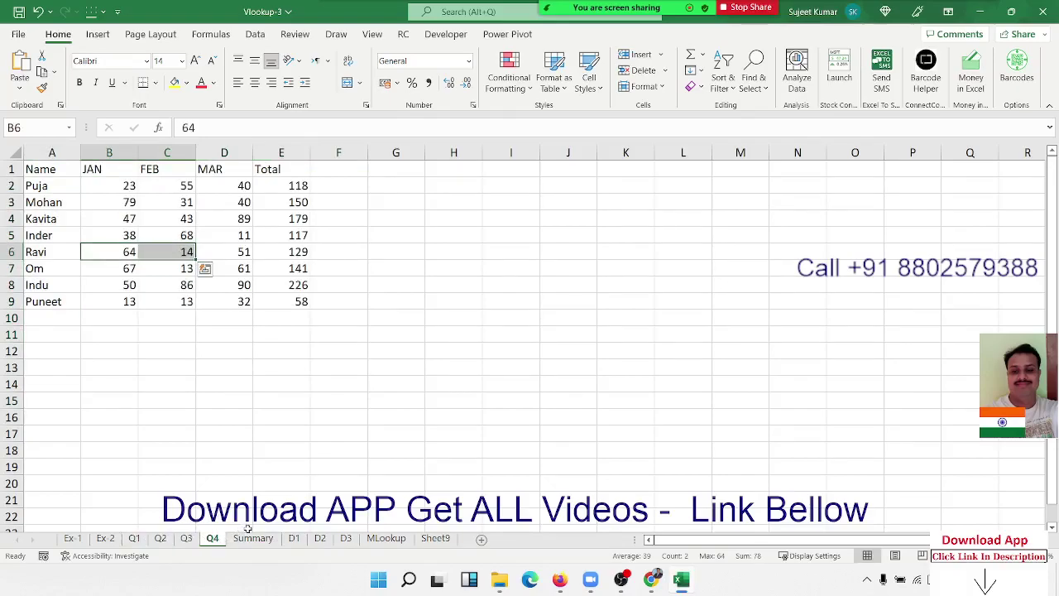
click(253, 539)
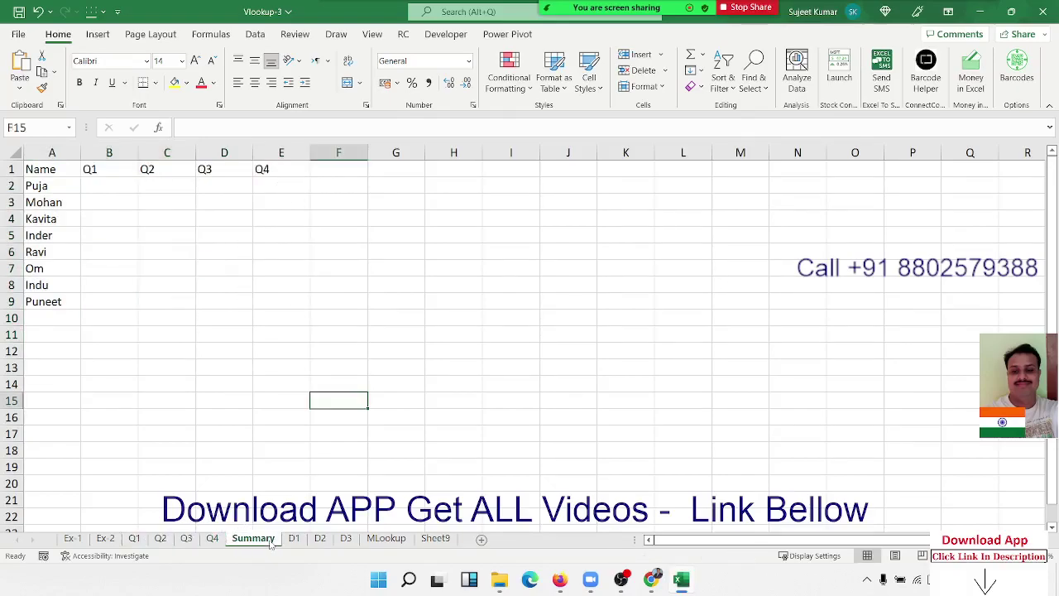
click(134, 538)
click(281, 185)
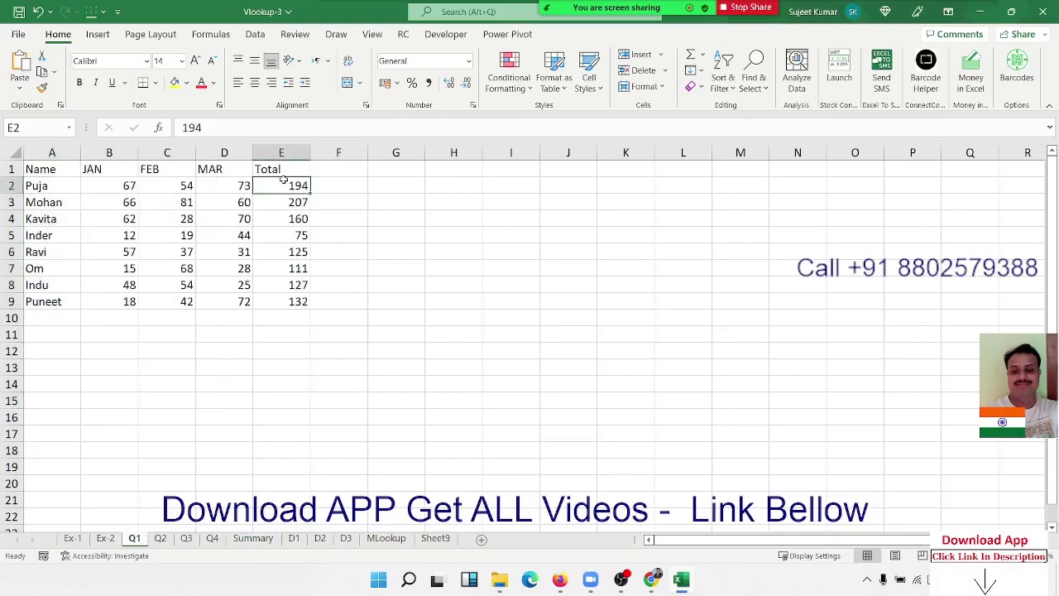
click(292, 304)
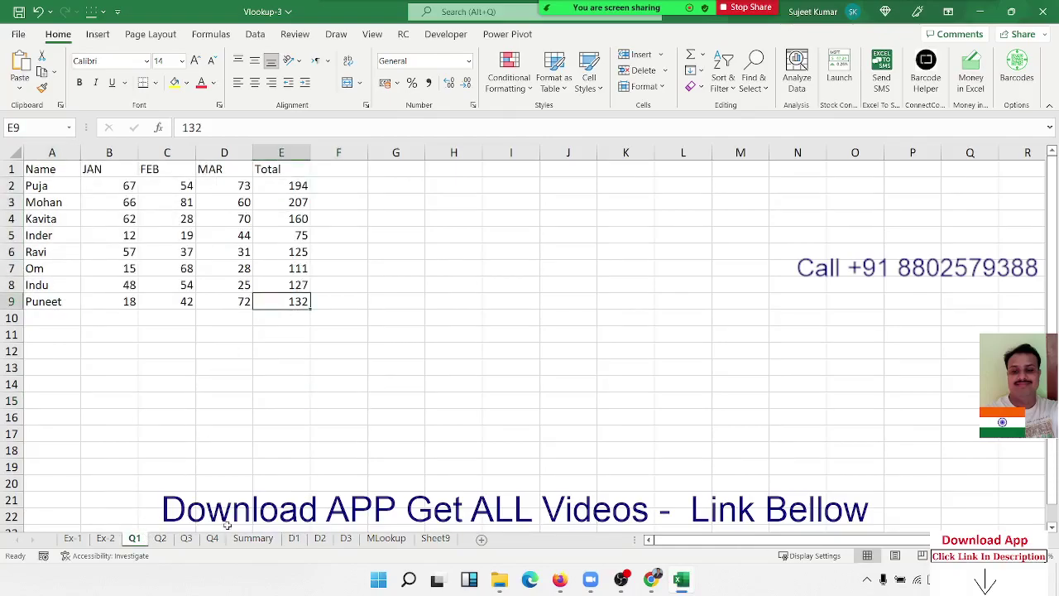
click(253, 539)
Enter =VLOOKUP(A2,'Q1'!A:E,5,0) in Summary B2, returning 194.
click(92, 183)
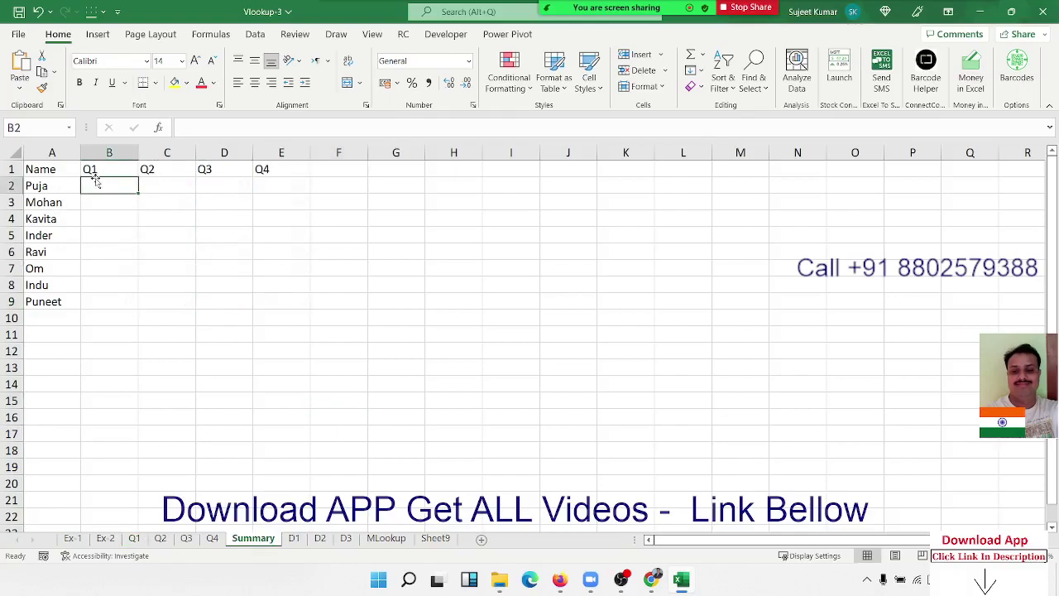
text(=v)
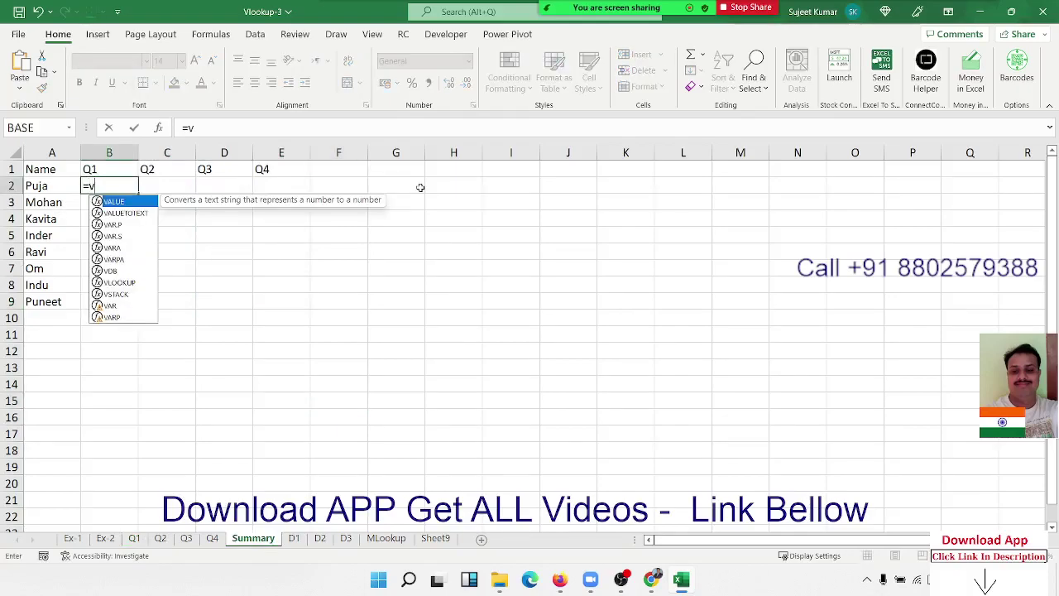
text(l)
key(Tab)
key(Left)
text(,)
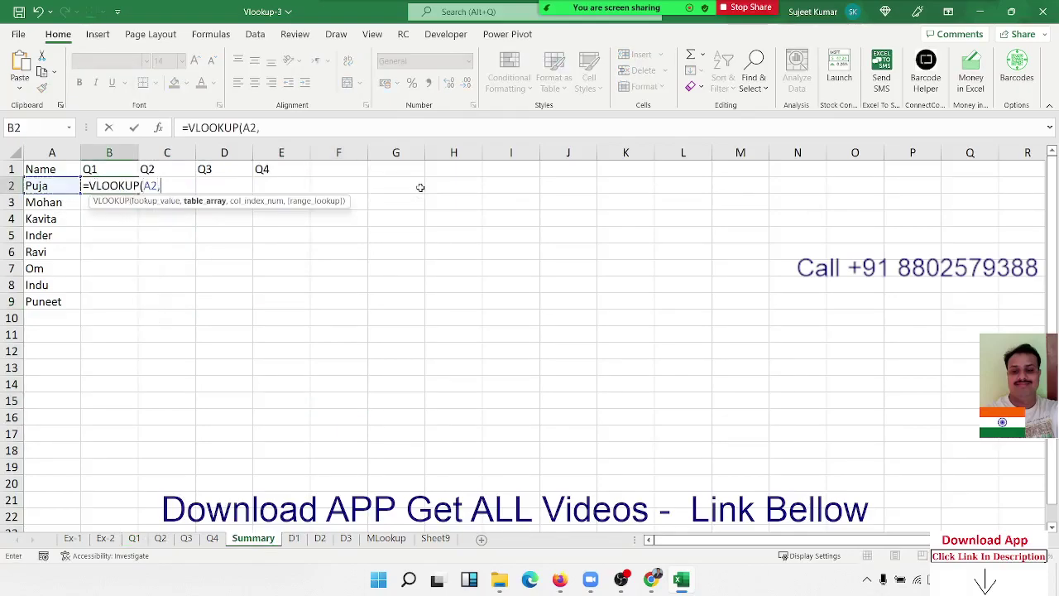
click(134, 538)
drag(51, 147, 275, 142)
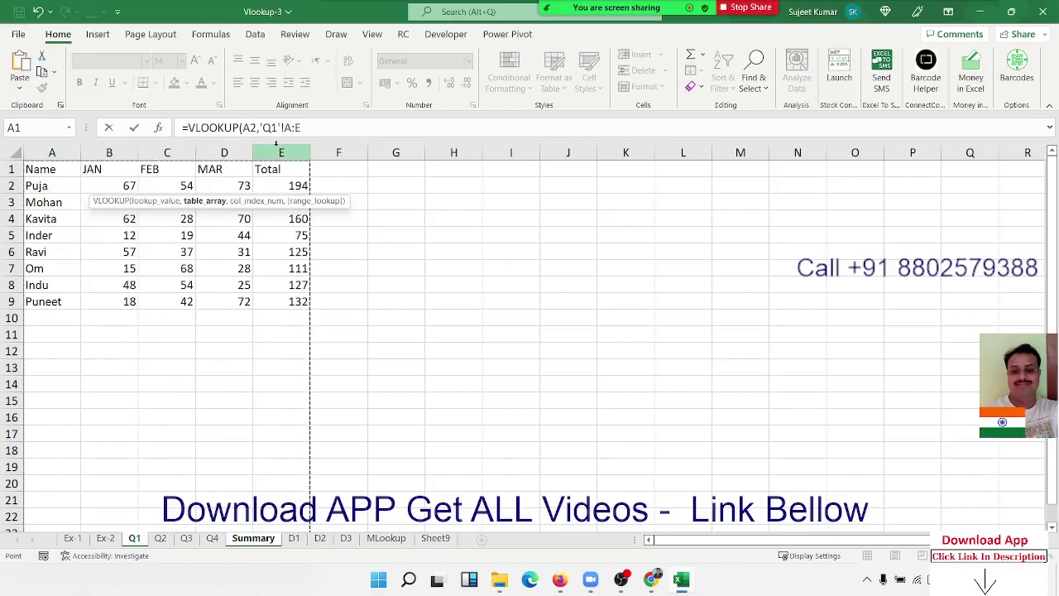
text(,5,)
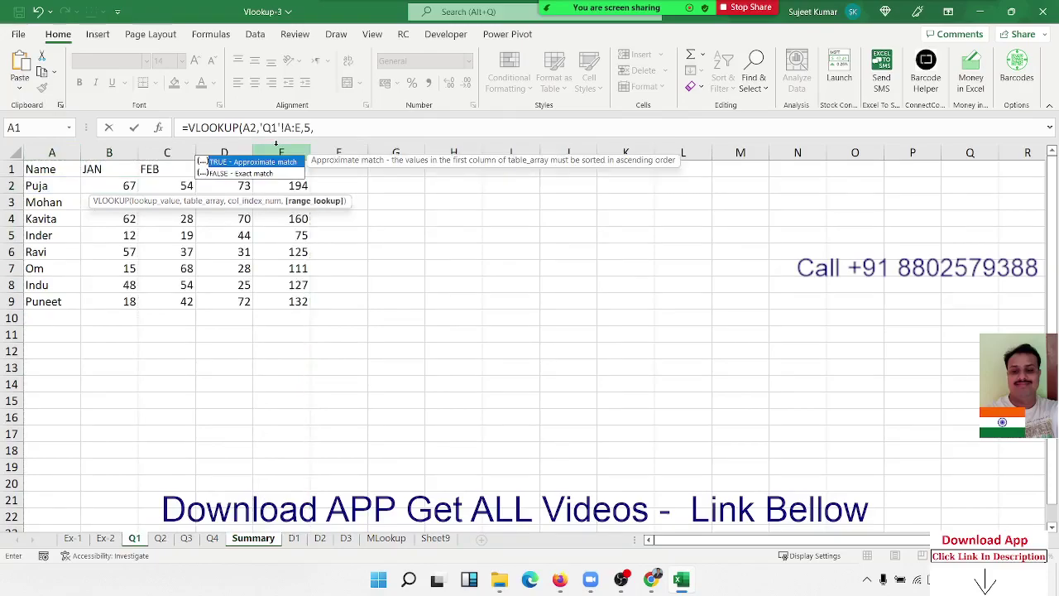
text(0)
key(ctrl+Return)
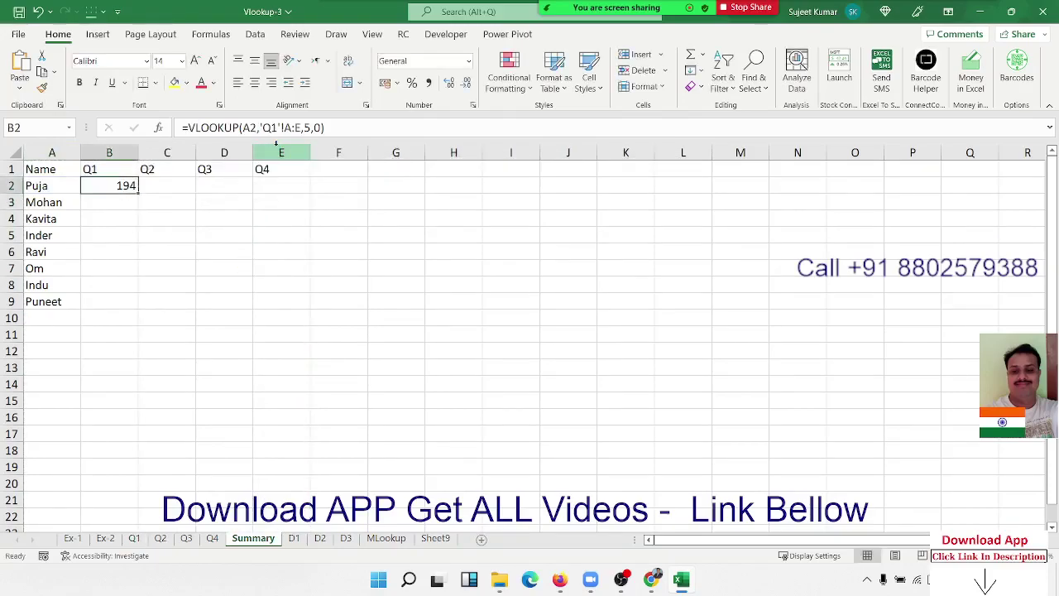
Abandon the lookup started in C2, leaving it empty, and go back to B2's formula.
key(Right)
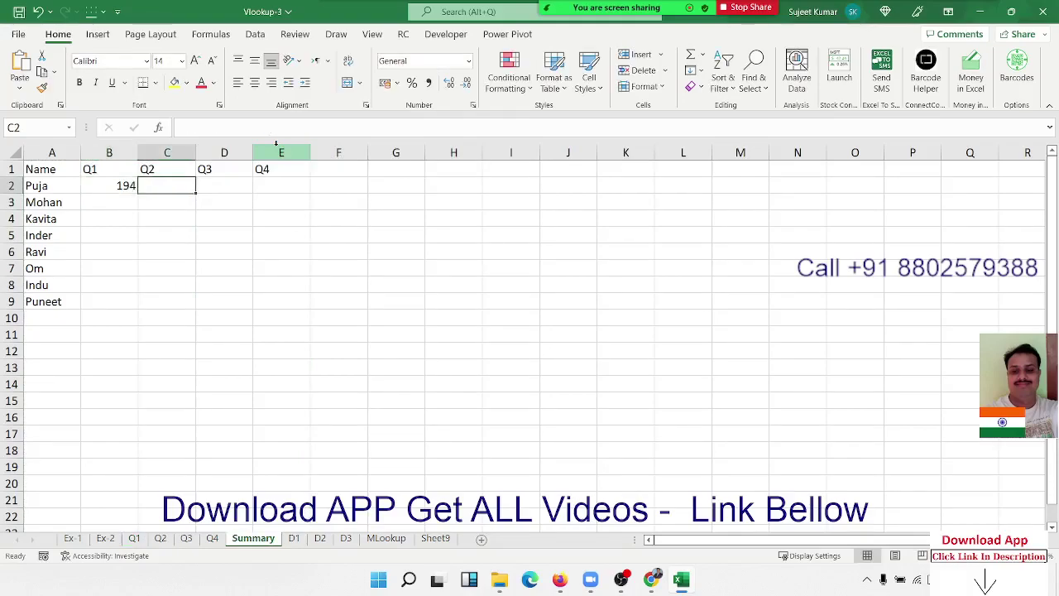
text(=vl)
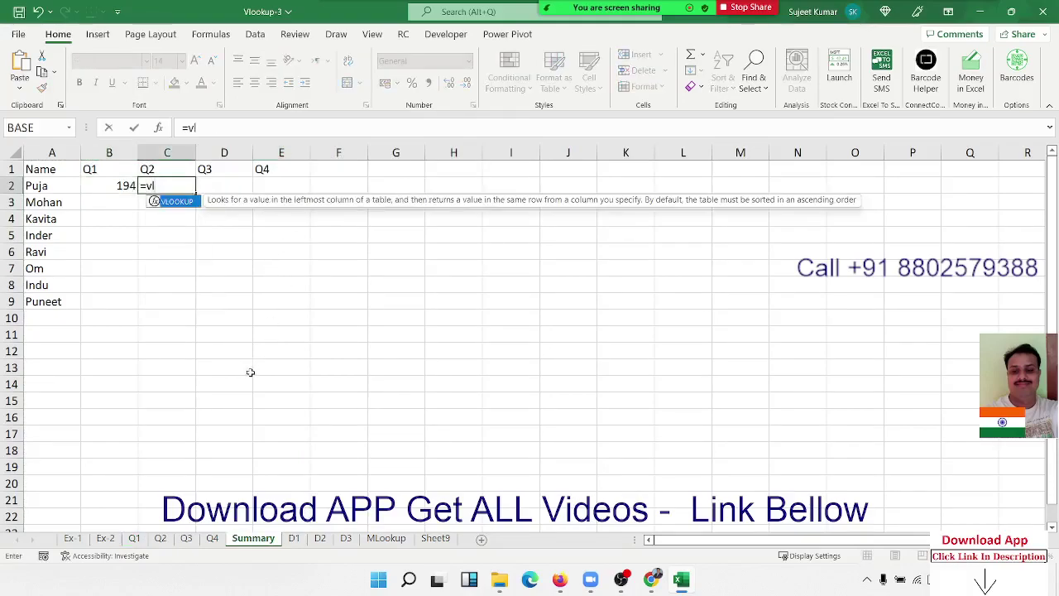
key(Escape)
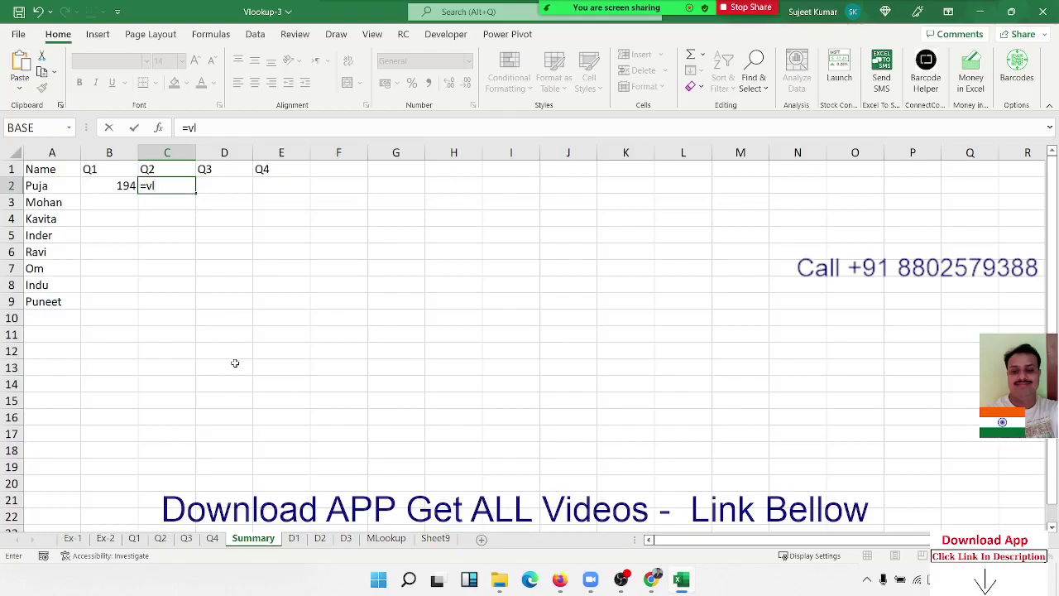
key(Escape)
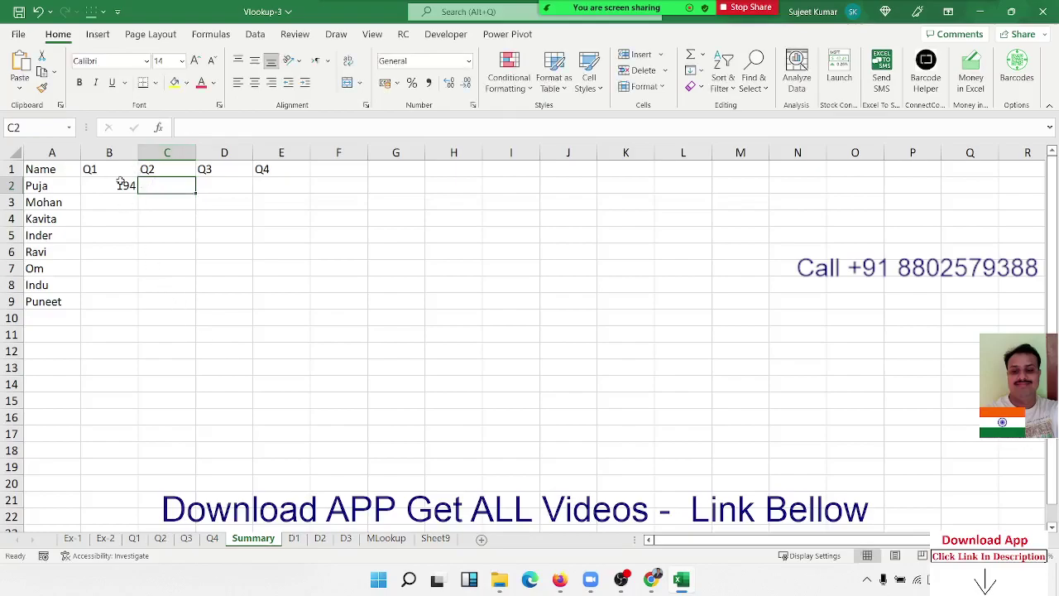
click(120, 183)
drag(324, 127, 183, 128)
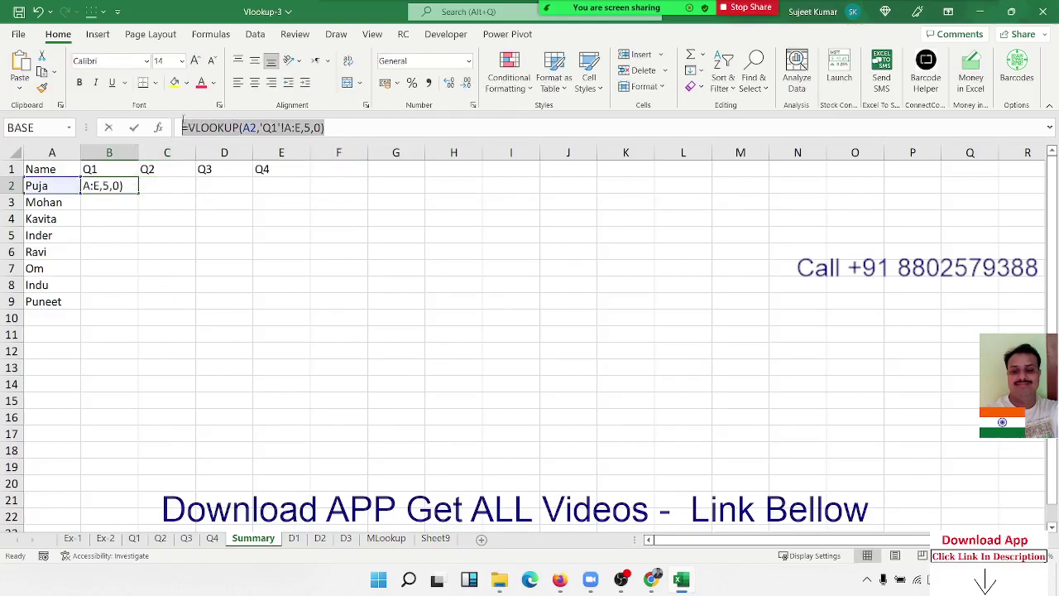
key(Escape)
click(164, 174)
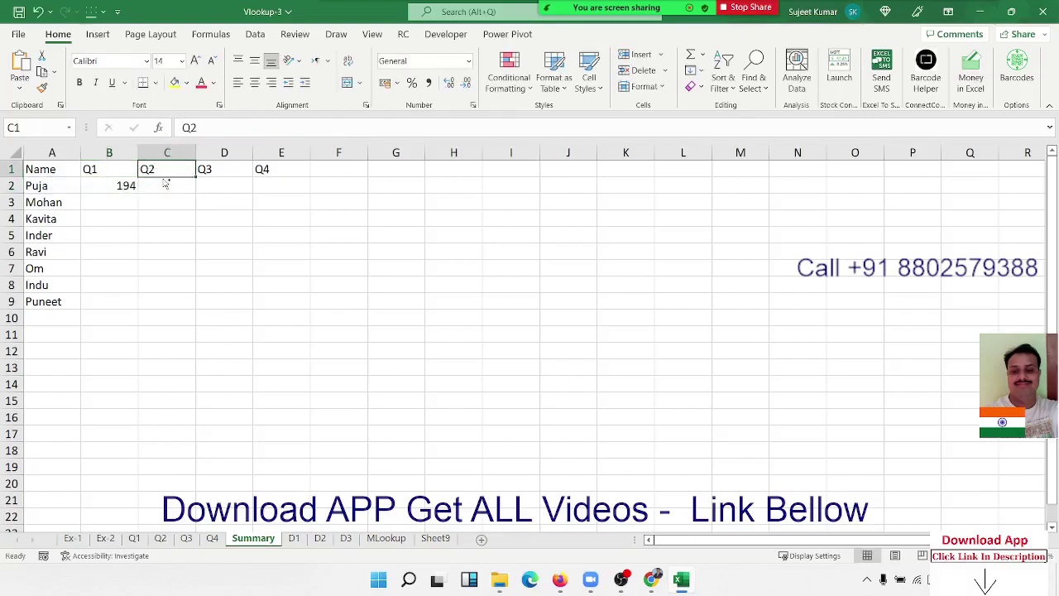
double_click(166, 184)
text(=VLOOKUP(A2,'Q1'!A:E,5,0))
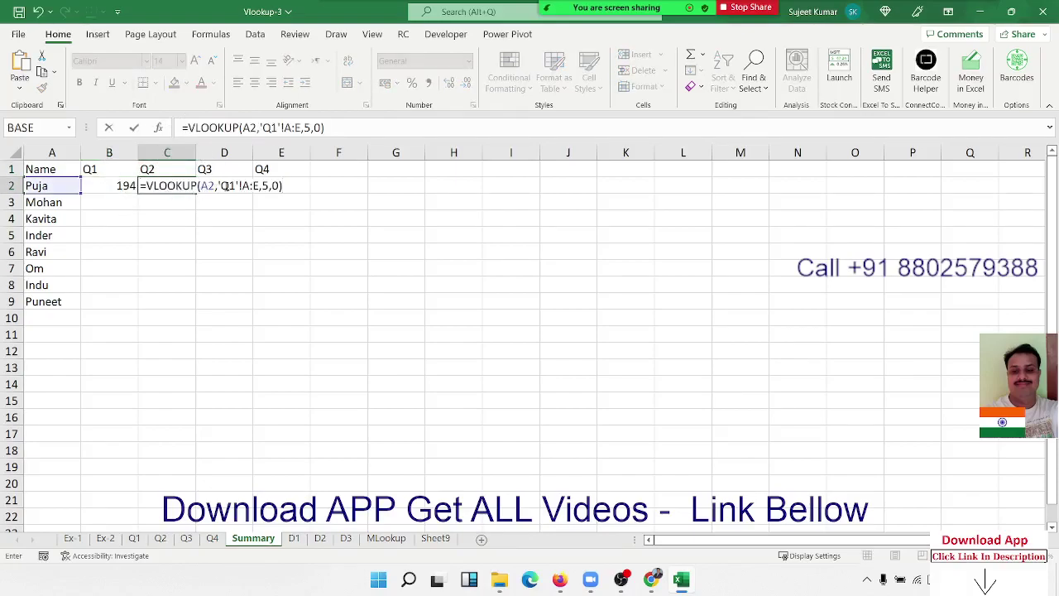
click(227, 186)
key(BackSpace)
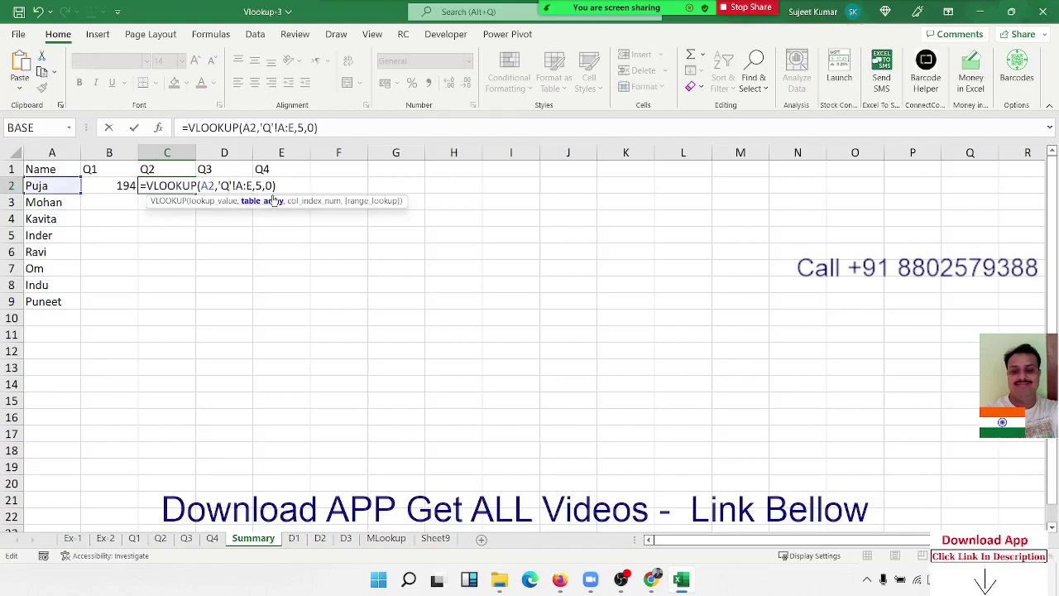
text(2)
key(Return)
key(Up)
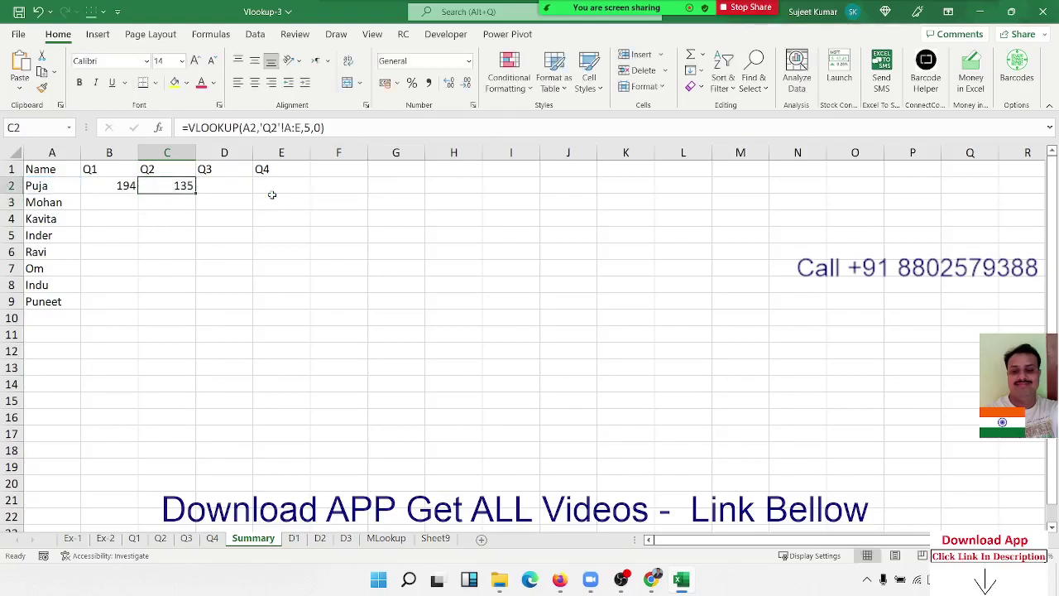
key(Right)
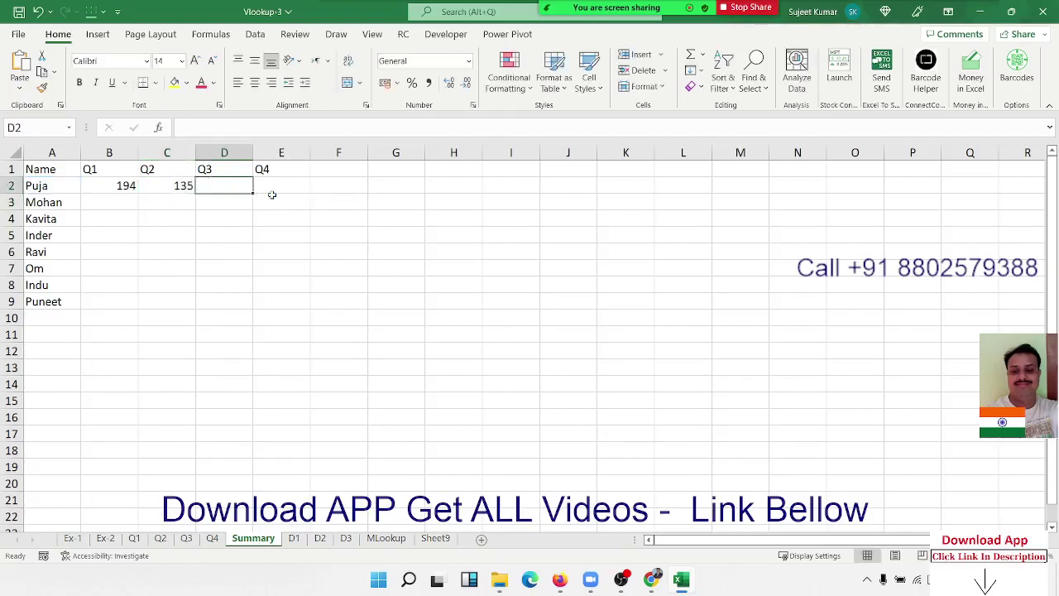
text(=VLOOKUP(A2,'Q1'!A:E,5,0))
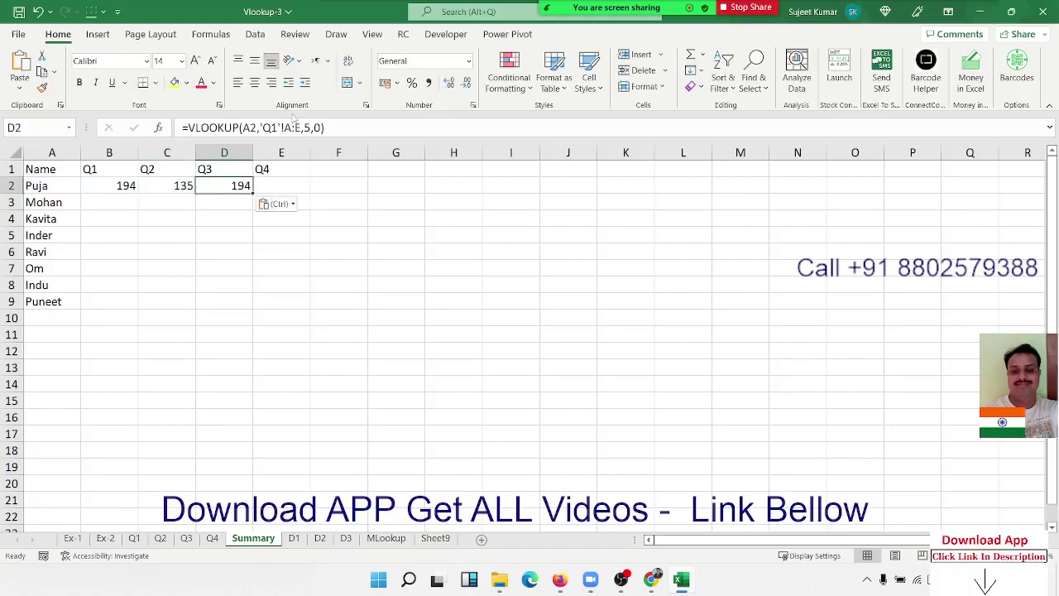
click(279, 127)
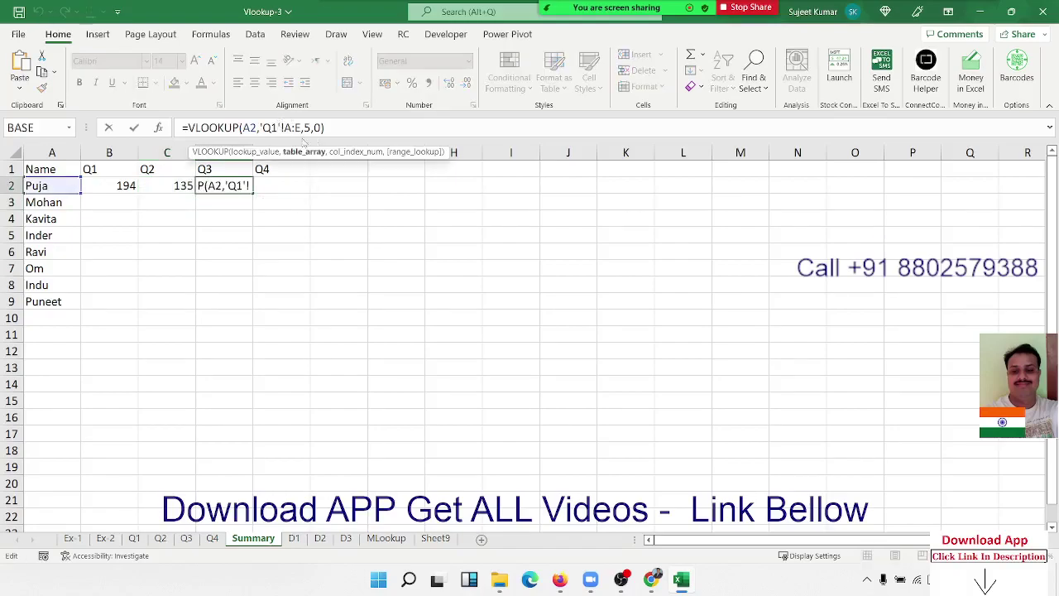
key(BackSpace)
text(3)
key(ctrl+Return)
key(Up)
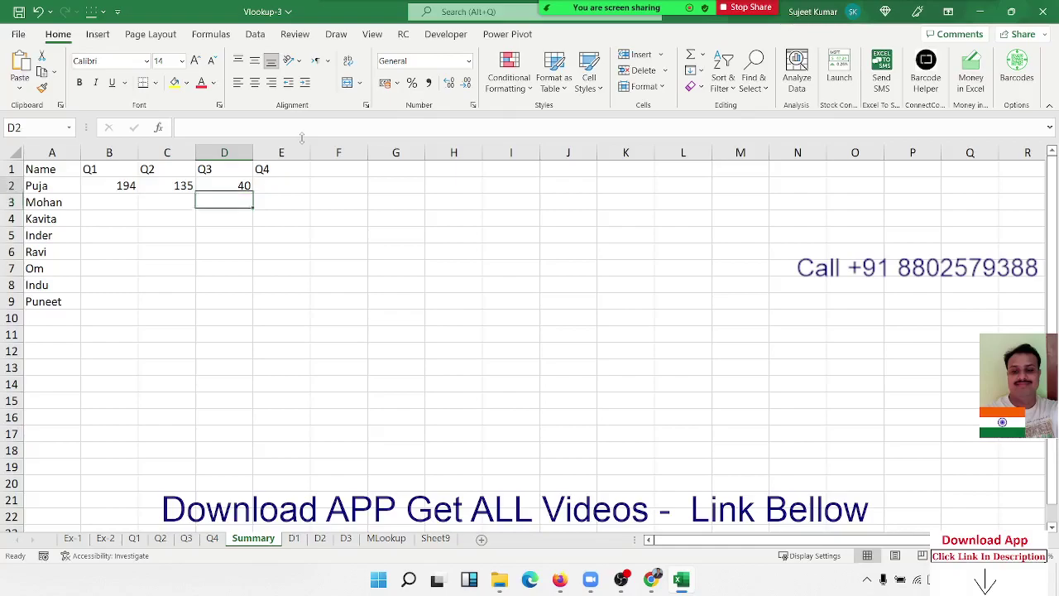
key(Left)
key(Left)
key(Right)
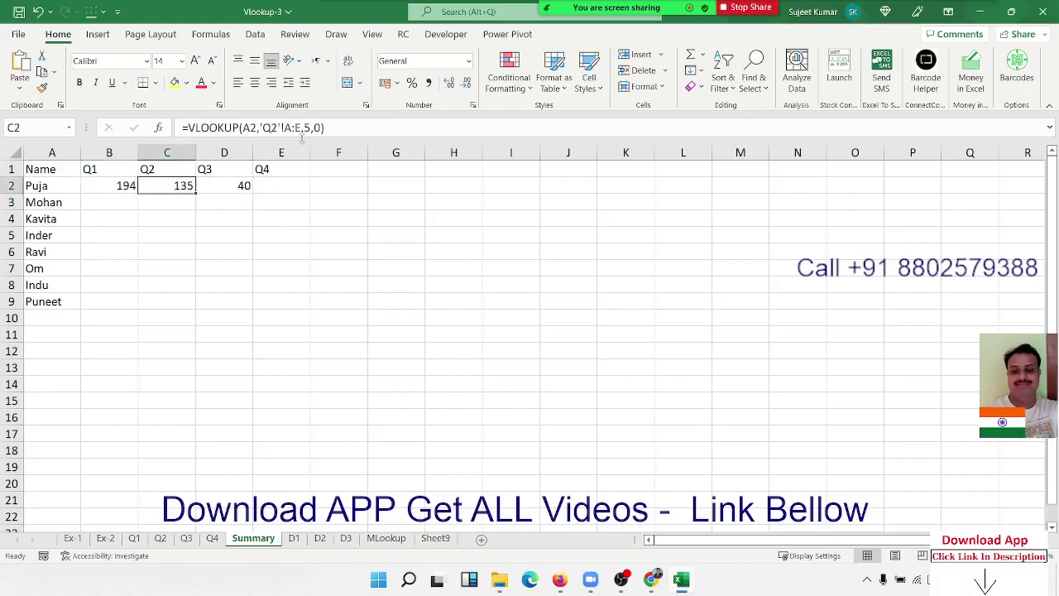
key(shift+Right)
key(Delete)
key(Left)
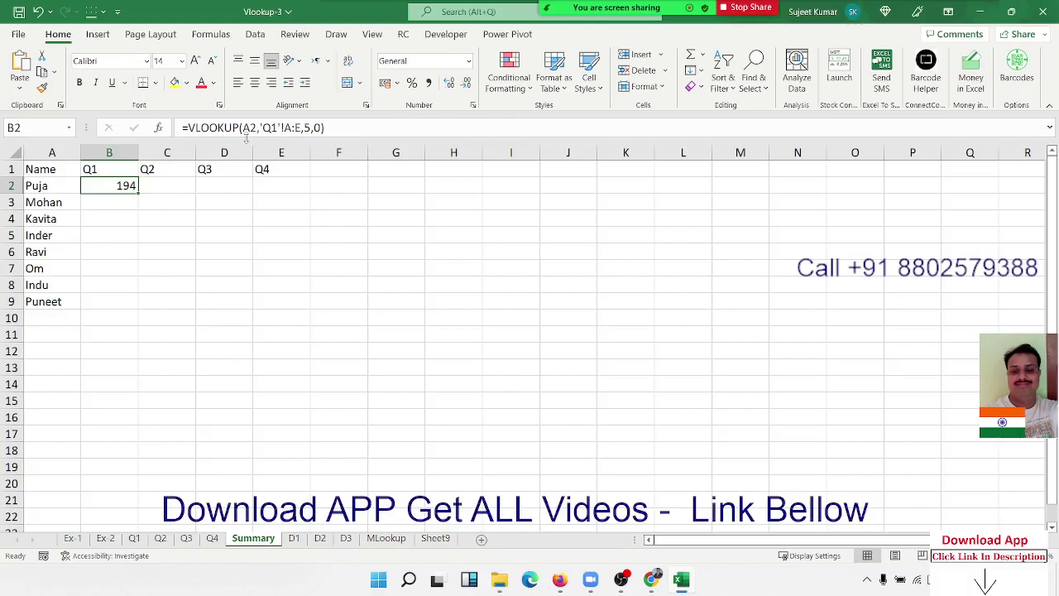
Replace 'Q1'!A:E in B2's formula with B1&"!A:E", which returns #VALUE!
click(300, 128)
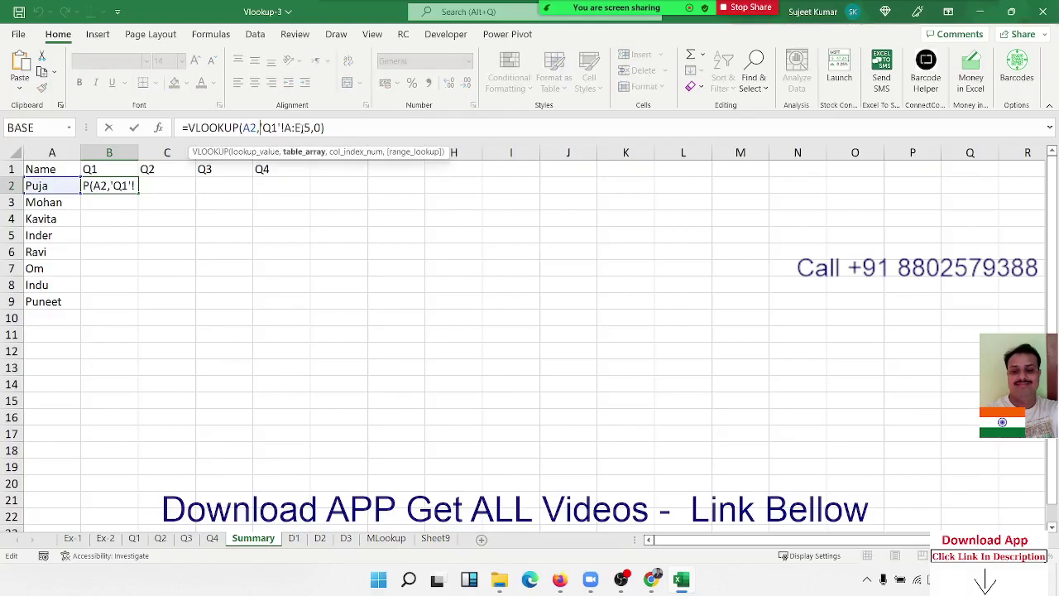
key(BackSpace)
key(BackSpace)
key(BackSpace)
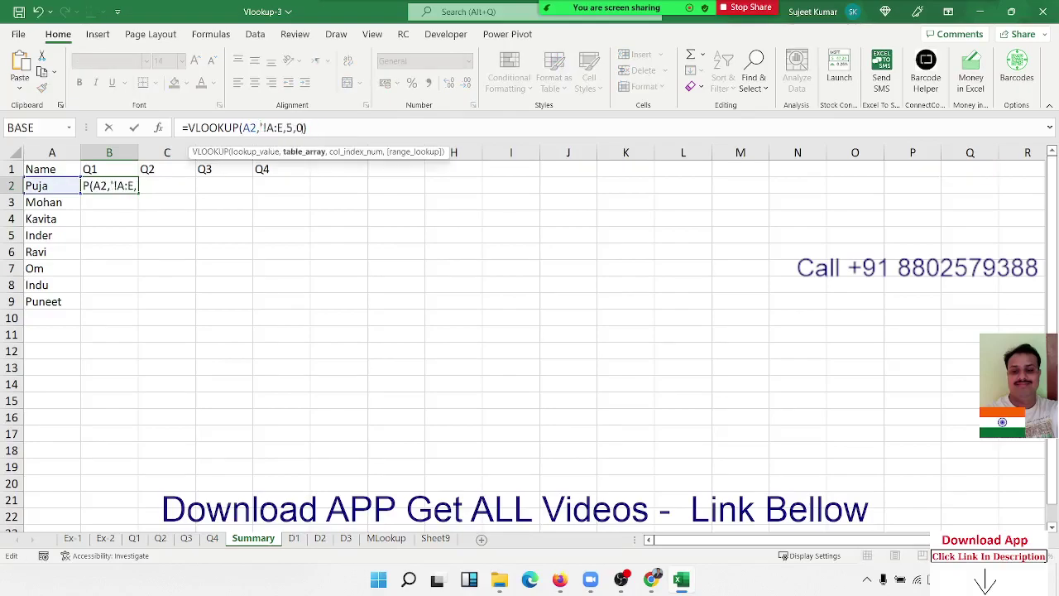
key(BackSpace)
click(131, 168)
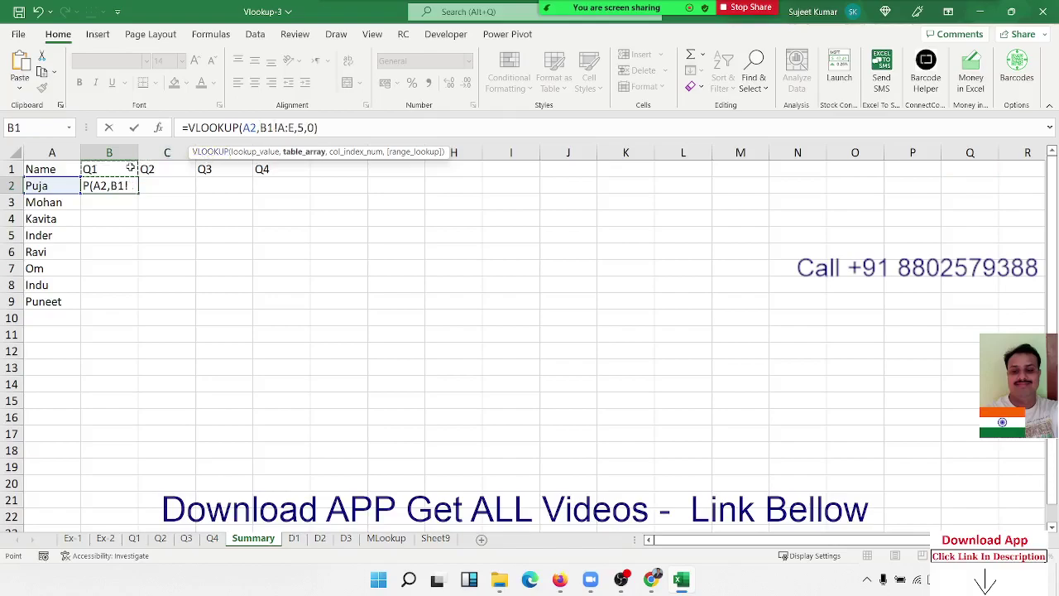
text(&")
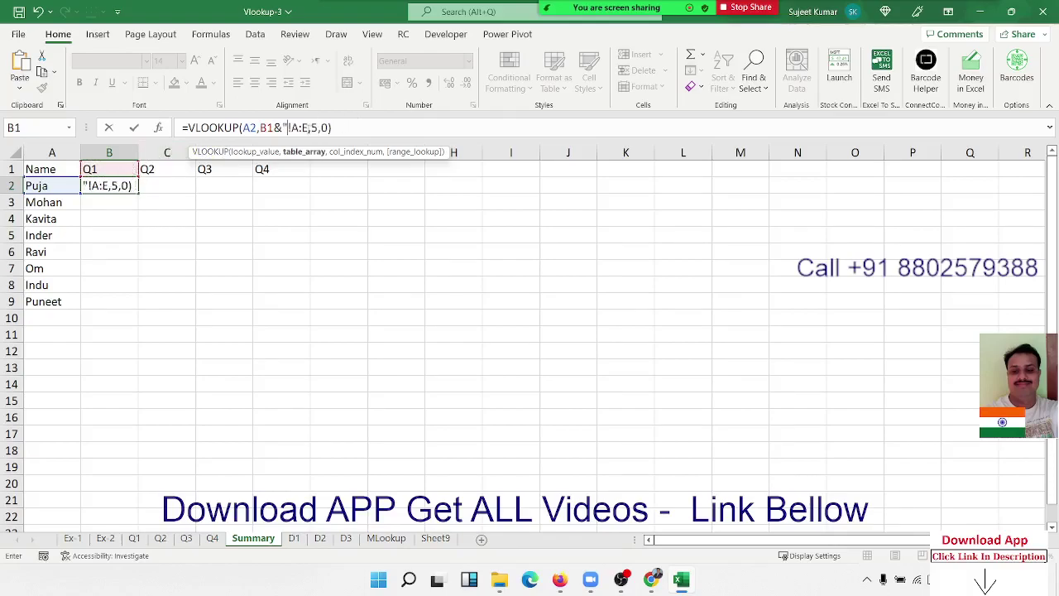
click(308, 127)
text(")
key(Left)
key(Left)
key(Left)
key(Left)
key(Left)
key(Left)
key(Left)
key(Left)
click(260, 128)
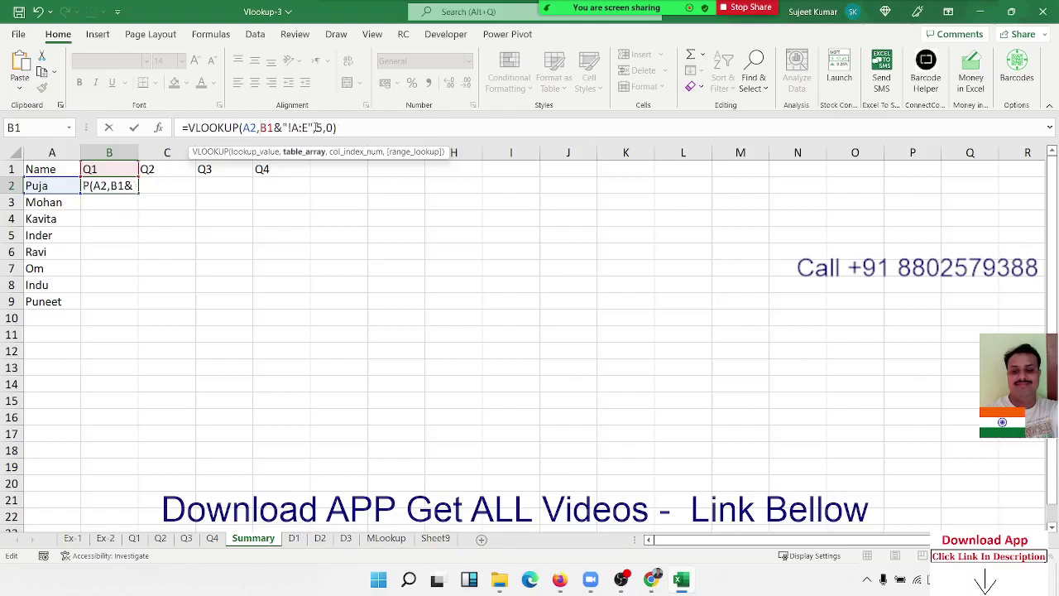
key(Return)
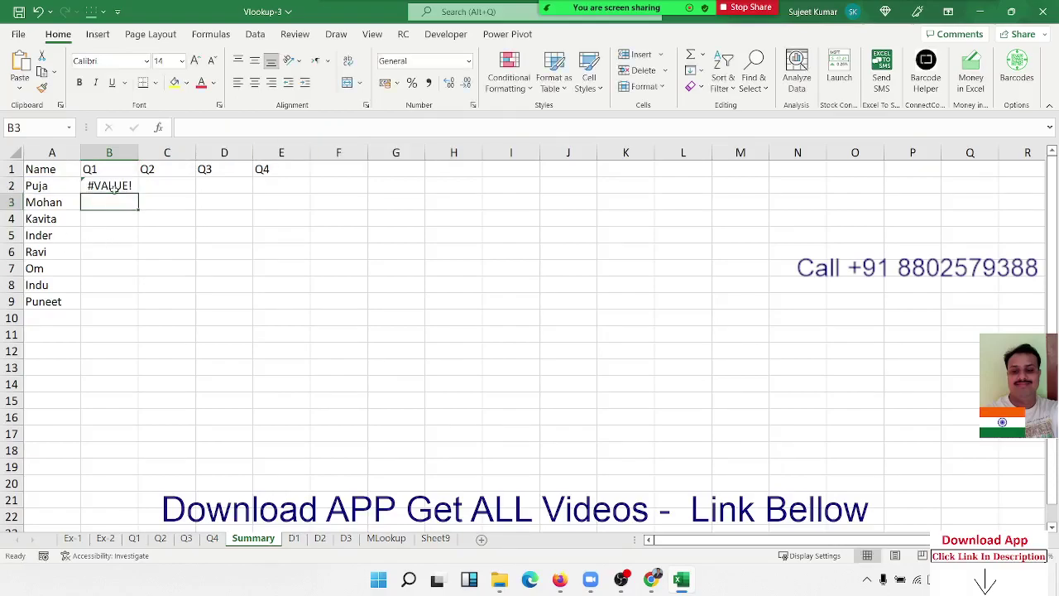
Inspect B2's #VALUE! formula without changes and switch to the Formulas tab.
double_click(114, 187)
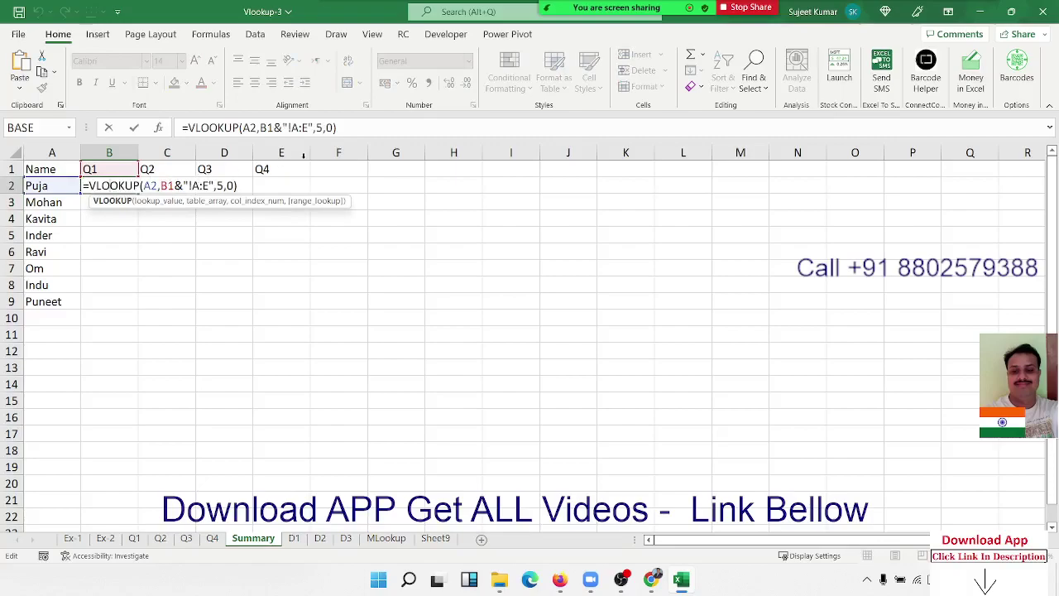
key(Escape)
click(211, 34)
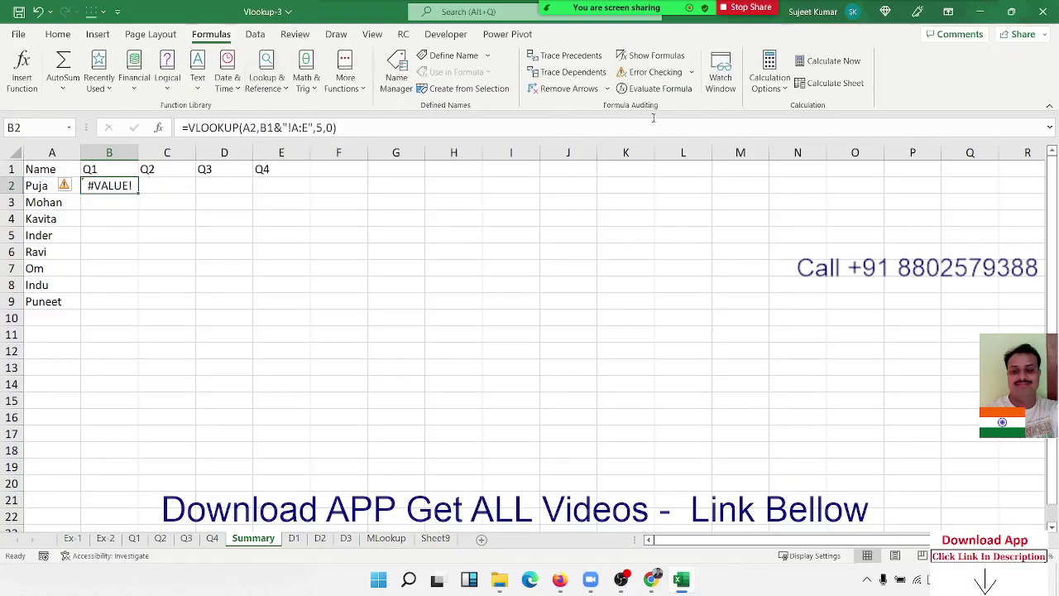
click(653, 88)
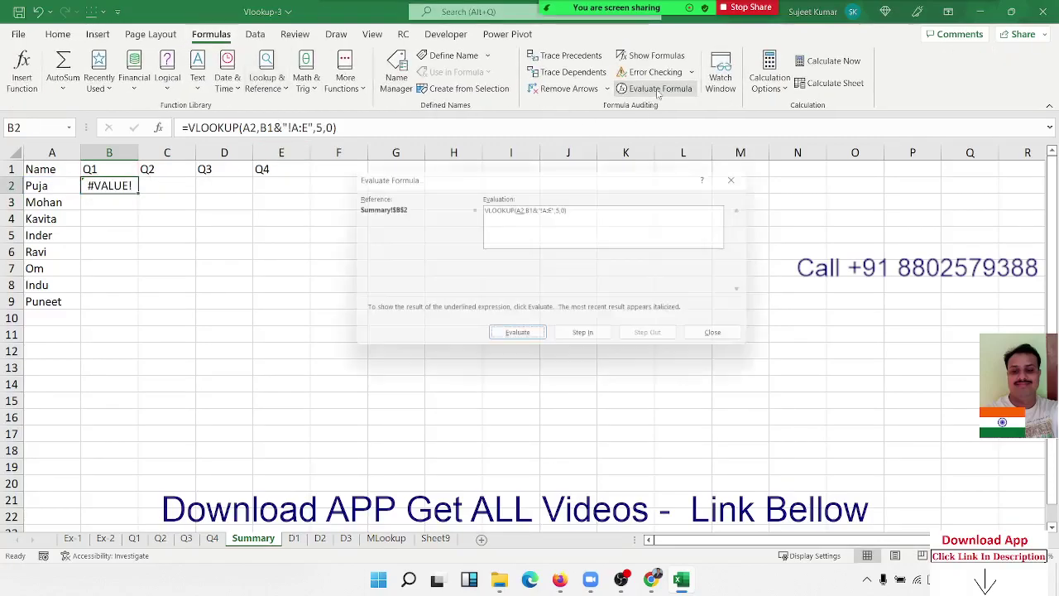
click(519, 339)
click(519, 339)
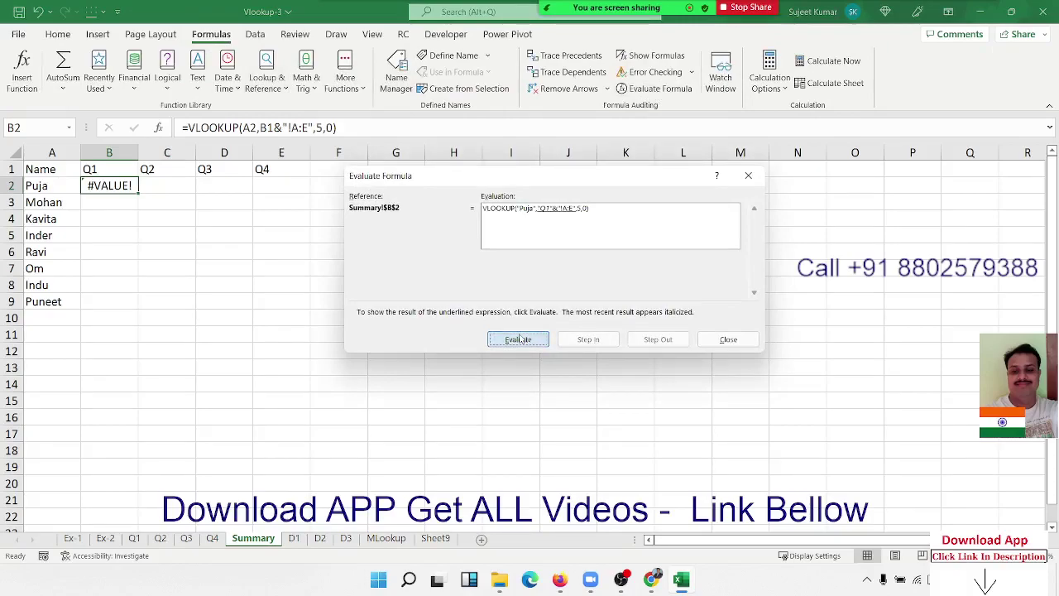
click(520, 340)
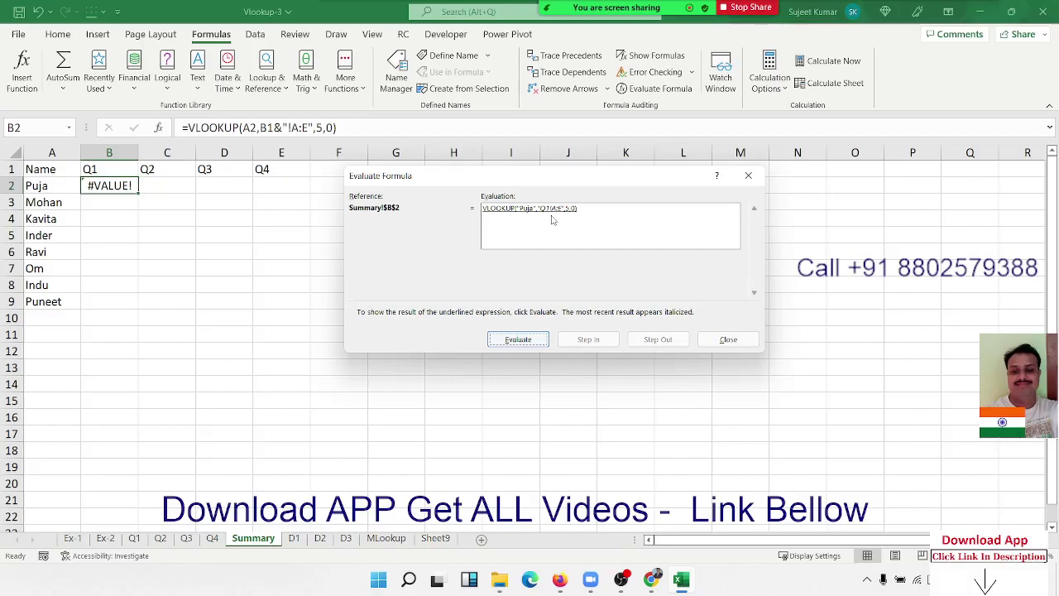
key(Escape)
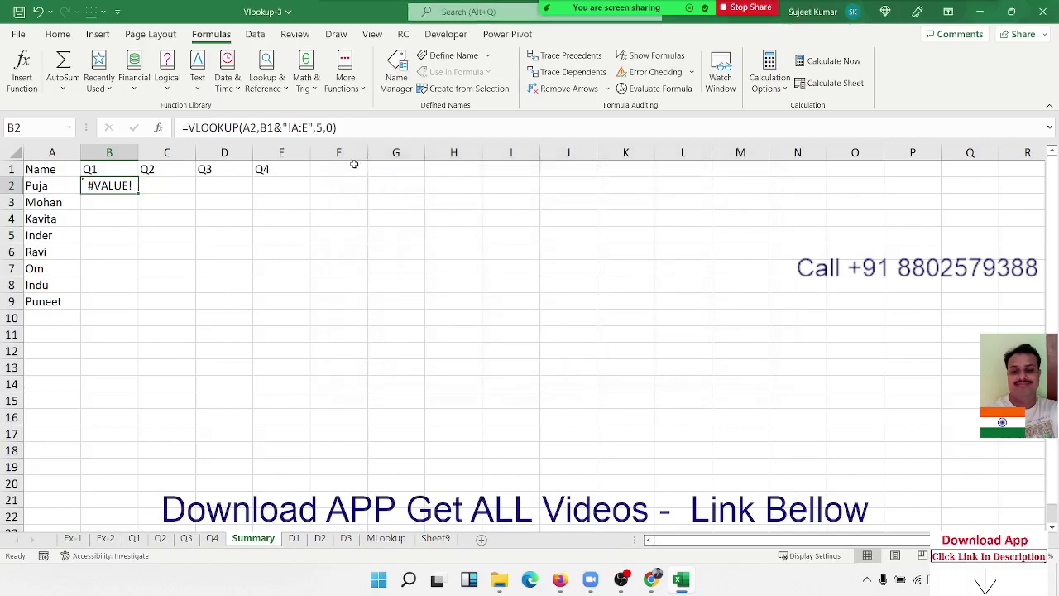
Wrap the range in INDIRECT so B2 reads =VLOOKUP(A2,INDIRECT(B1&"!A:E"),5,0).
click(262, 128)
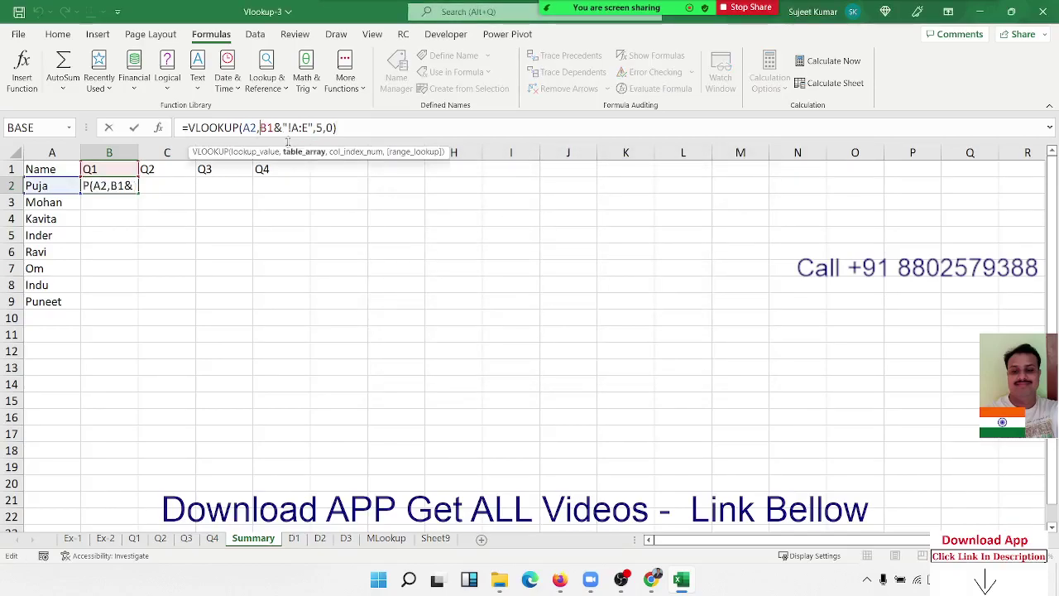
text(in)
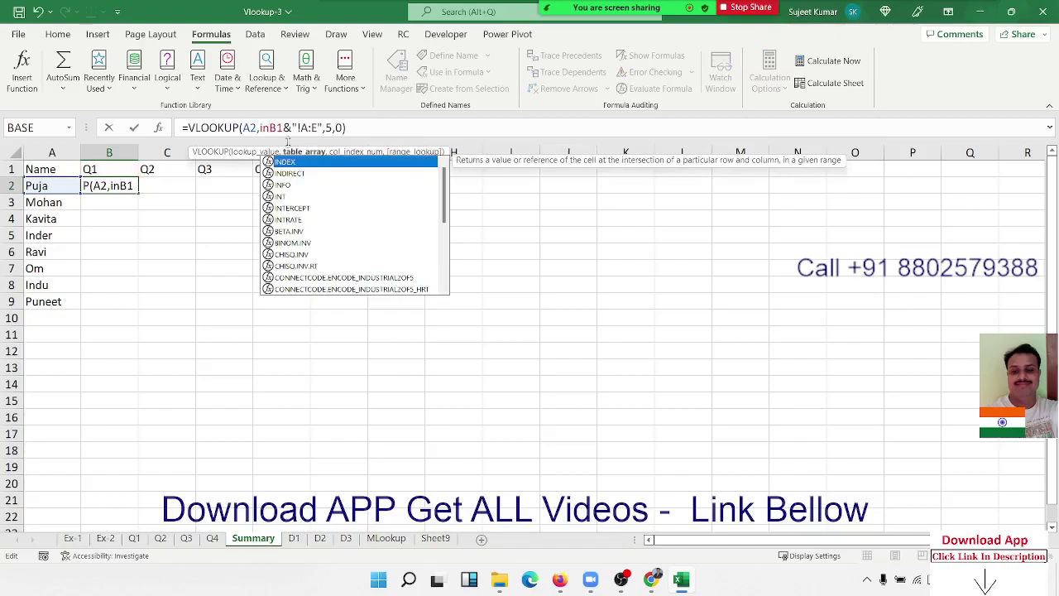
text(d)
key(Down)
key(Tab)
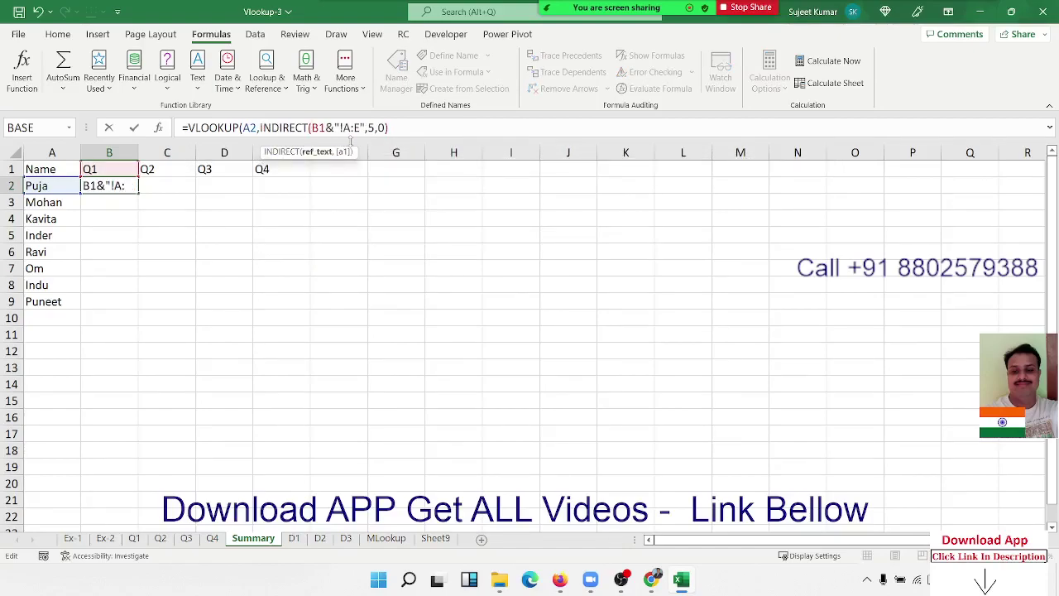
click(365, 128)
text())
key(Return)
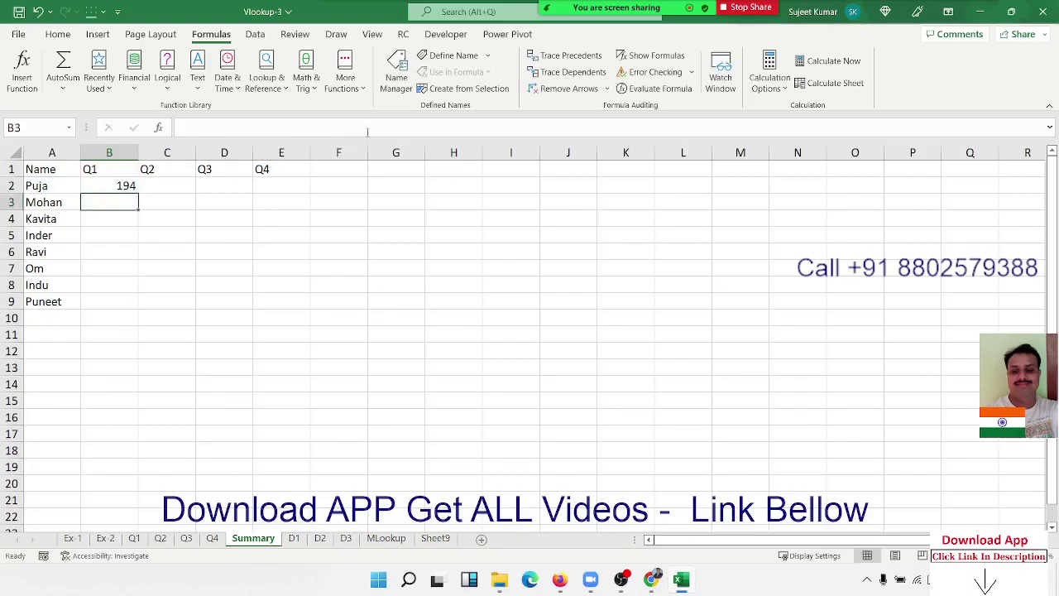
key(Up)
key(shift+Right)
key(shift+Right)
key(shift+Right)
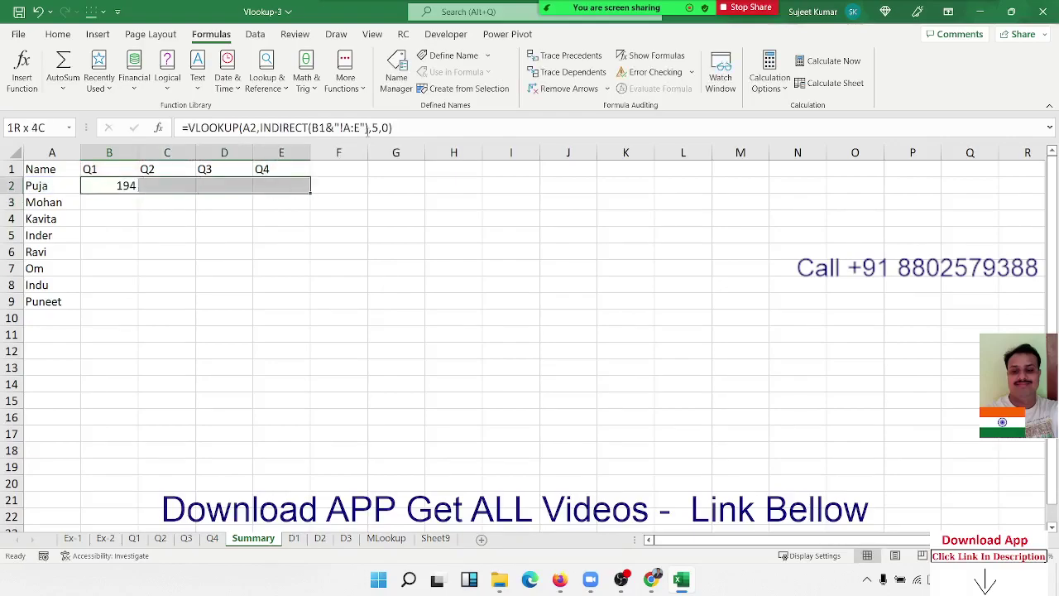
key(shift+Left)
key(shift+Left)
key(shift+Left)
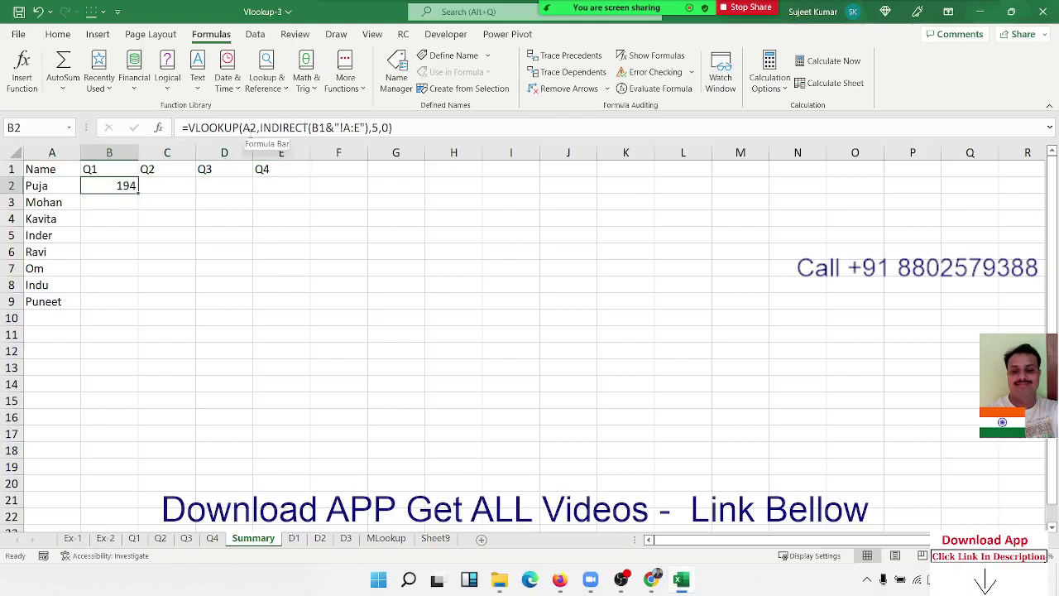
Lock the lookup value as $A2 and fill the formula across to Q4, giving 194, 135, 40, 118.
click(244, 128)
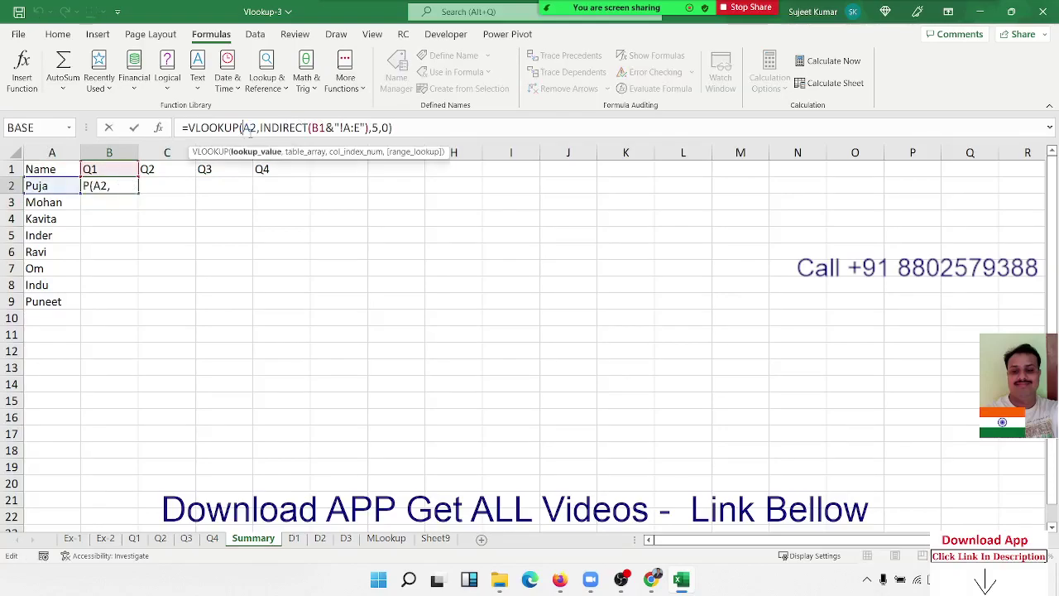
text($)
key(Return)
key(Up)
key(shift+Right)
key(shift+Right)
key(shift+Right)
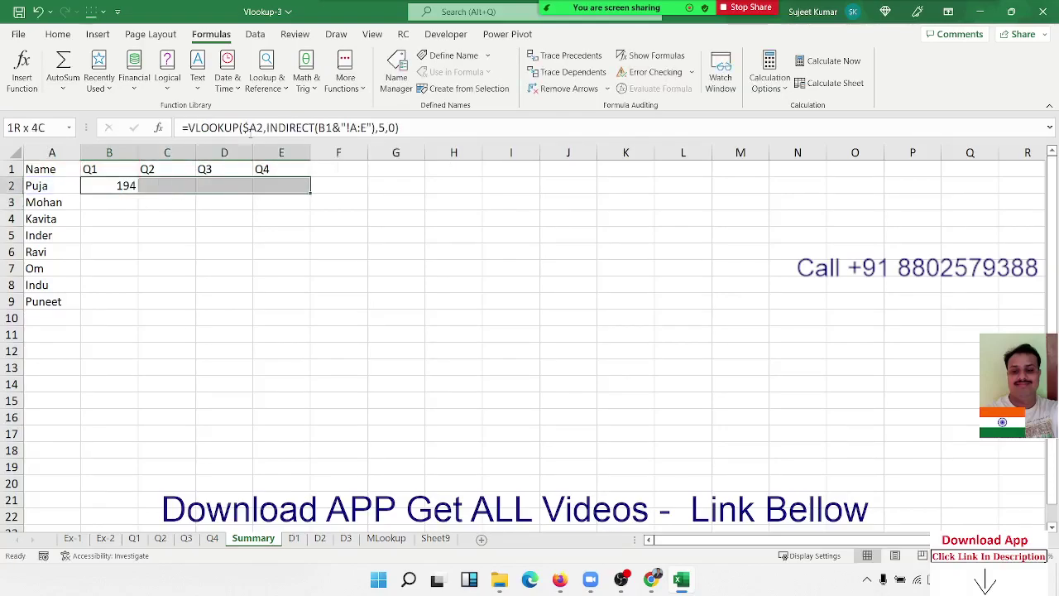
key(ctrl+r)
Fill the formulas down to row 9, where the lower rows show #REF!
key(shift+Down)
key(shift+Down)
key(shift+Down)
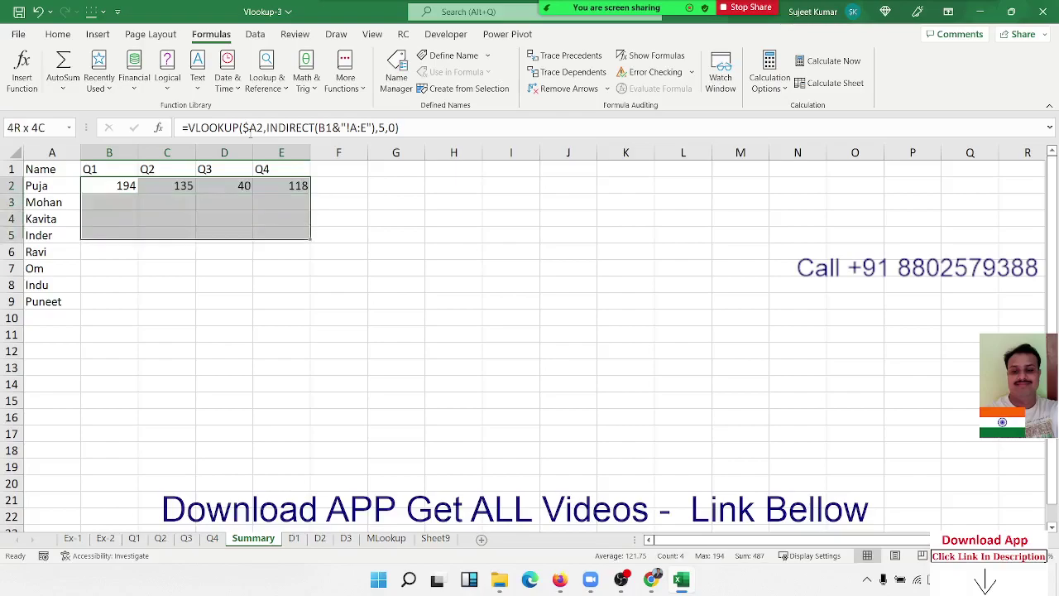
key(shift+Down)
key(shift+Down)
key(shift+Down)
key(shift+Down)
key(ctrl+d)
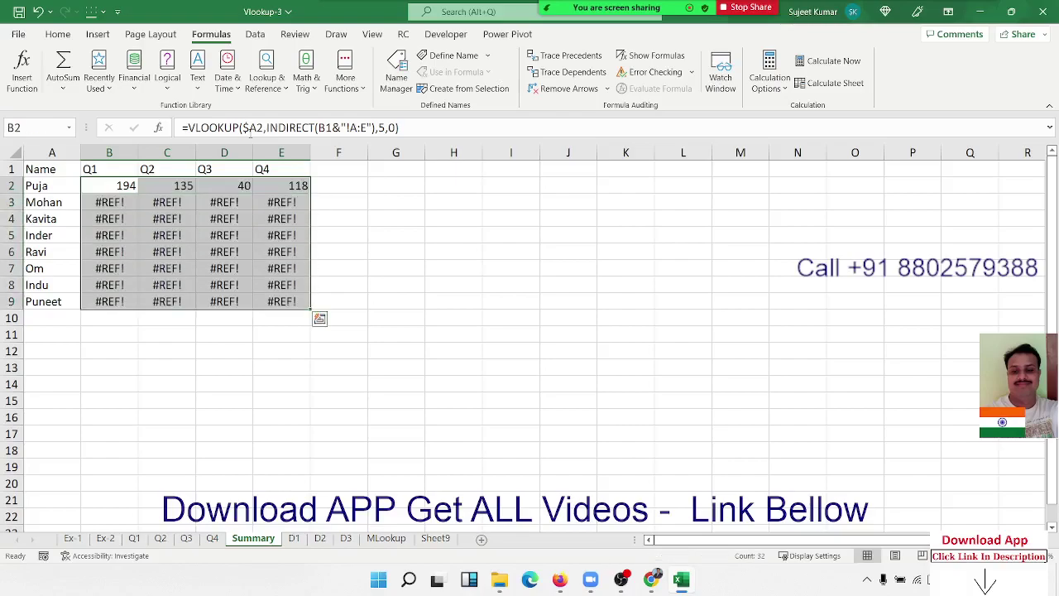
key(Up)
key(Down)
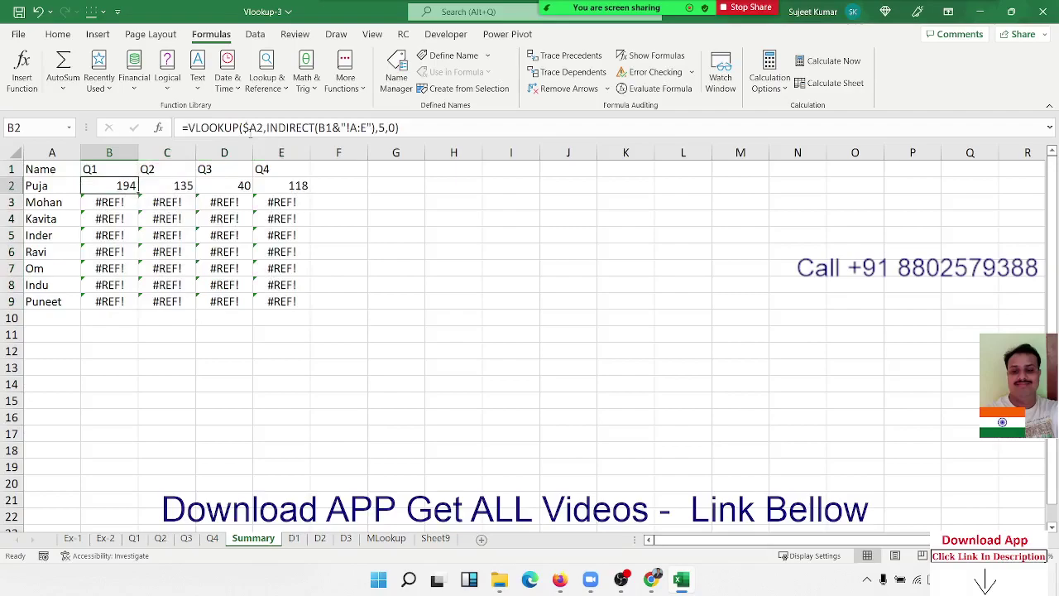
key(Down)
key(Up)
Change B1 to B$1 in B2 and refill B2:E9, so Mohan shows 207, 146, 182, 150.
click(327, 128)
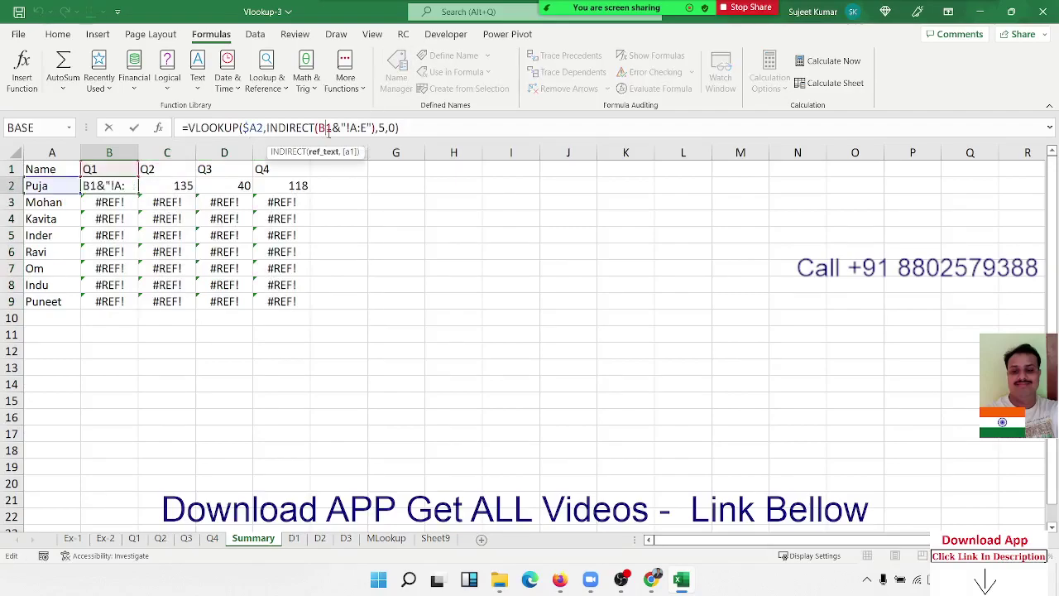
text($)
key(Return)
key(Up)
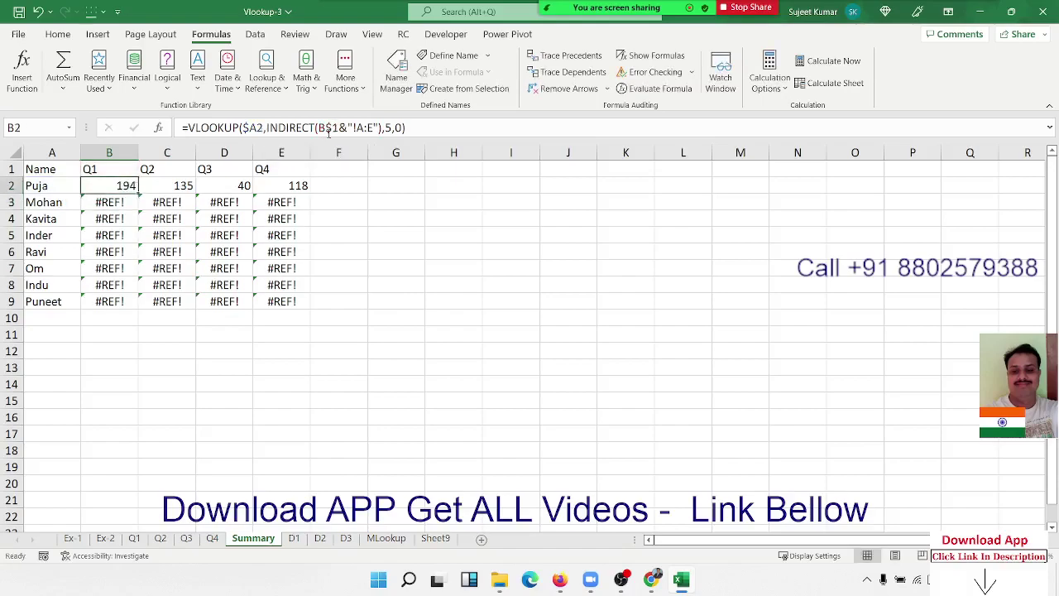
key(ctrl+shift+Right)
key(ctrl+shift+Down)
key(ctrl+d)
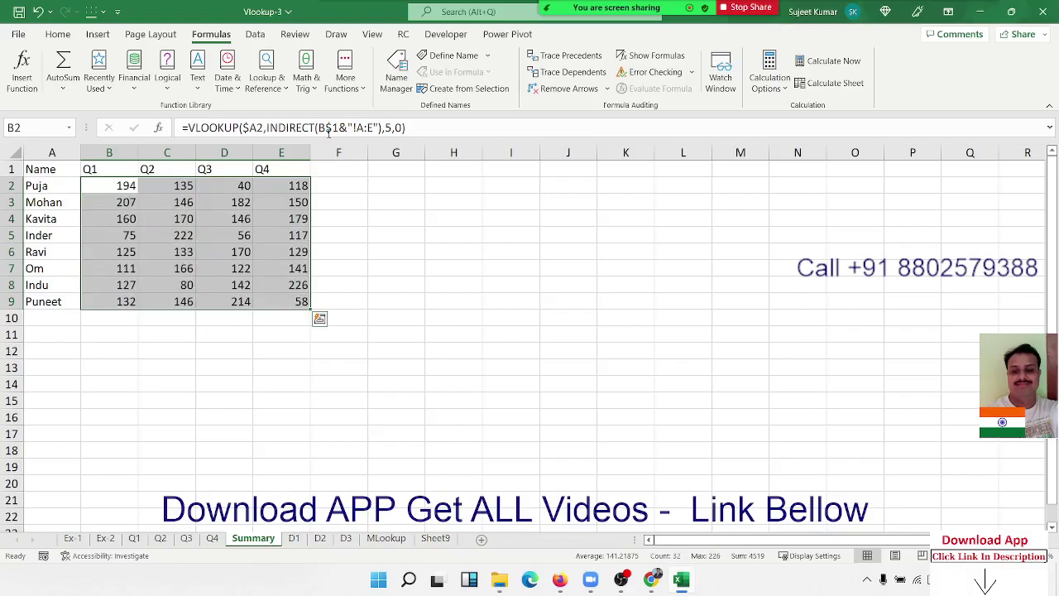
key(Right)
key(Right)
key(Right)
key(Right)
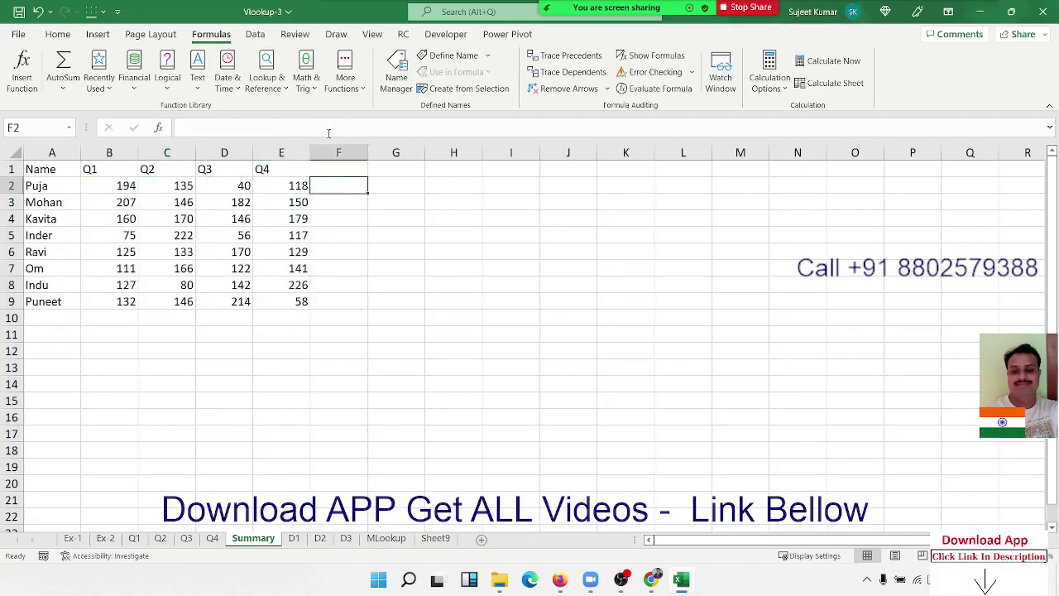
key(Left)
key(Up)
key(Left)
key(Left)
key(Left)
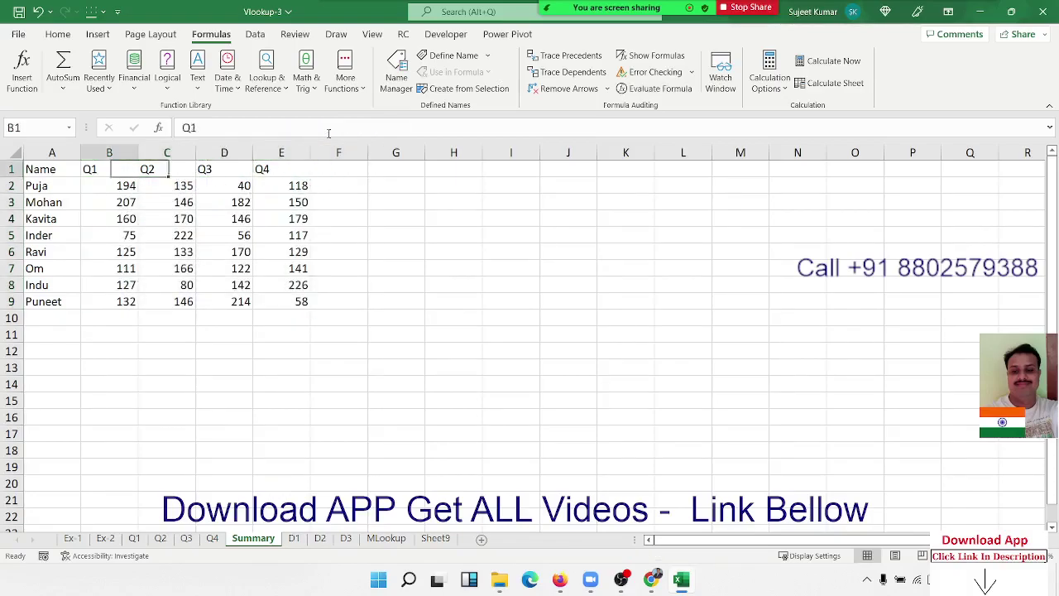
key(Down)
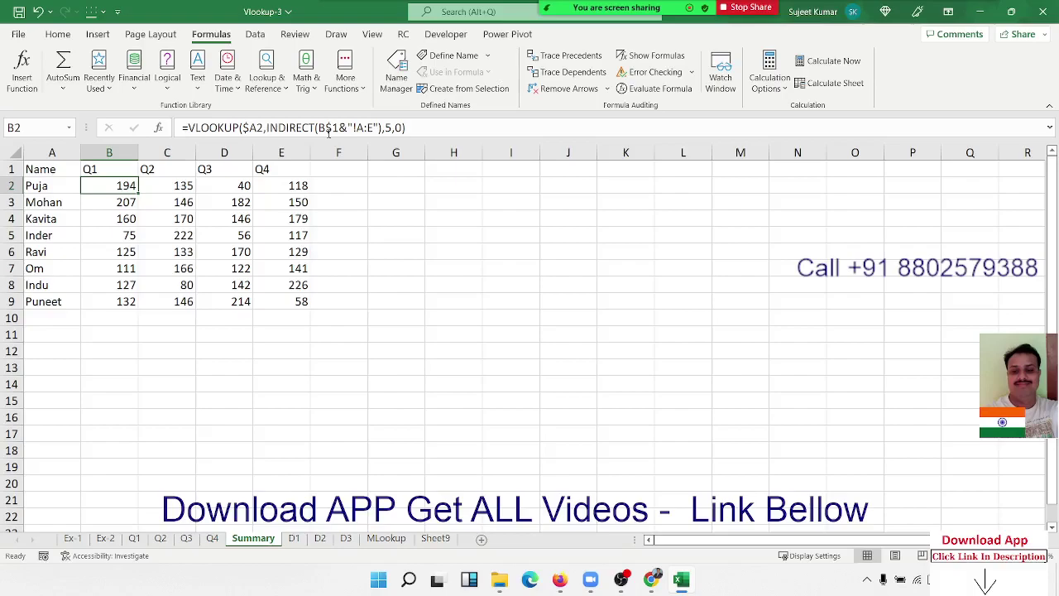
Review the D1, D2 and D3 ID tables, then delete MLookup's B2 formula for ID 8.
click(295, 541)
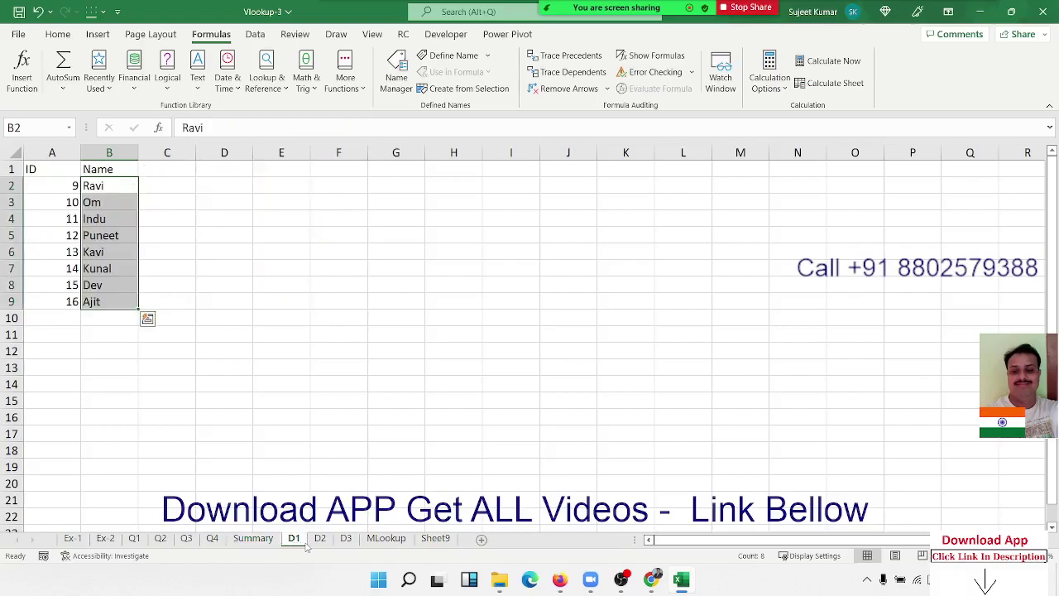
click(319, 541)
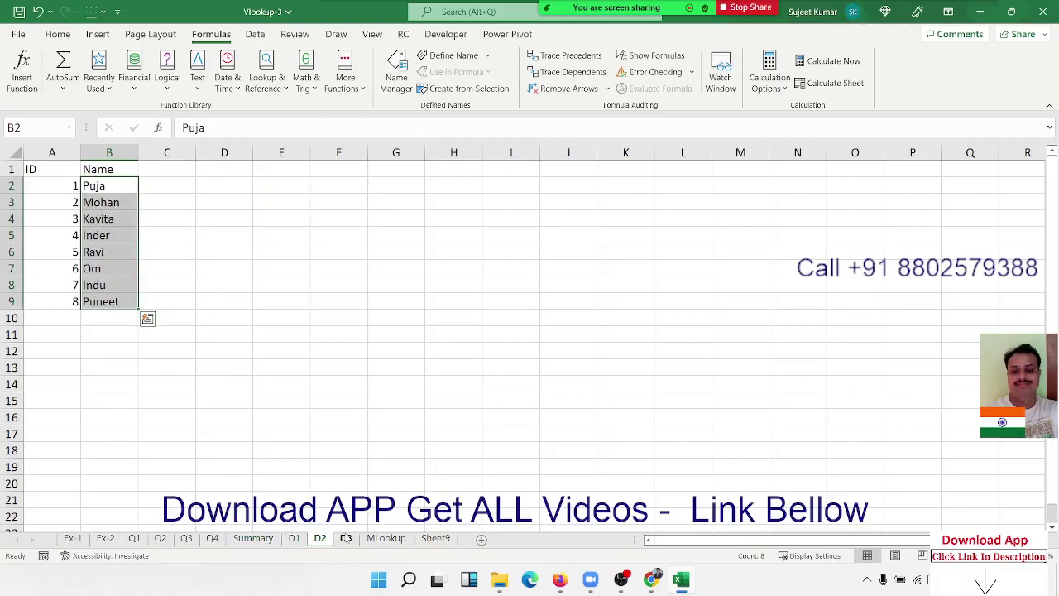
click(346, 539)
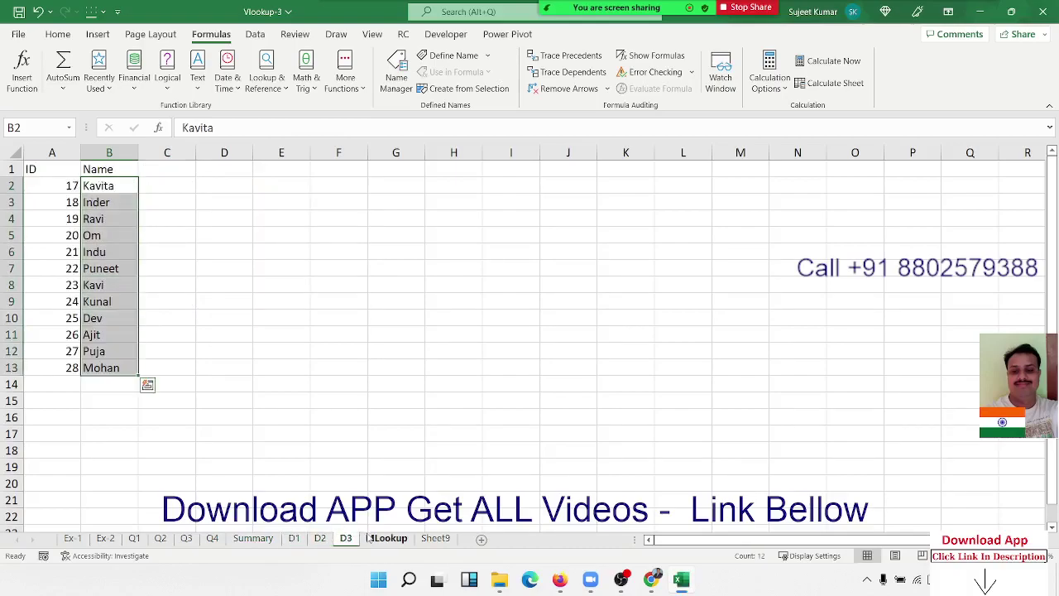
click(370, 539)
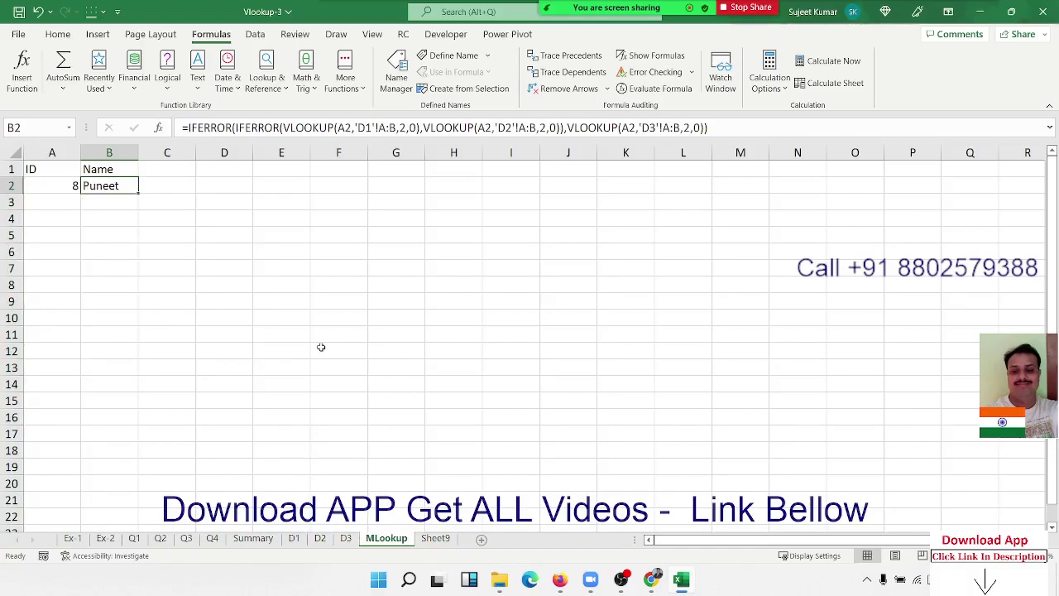
key(Delete)
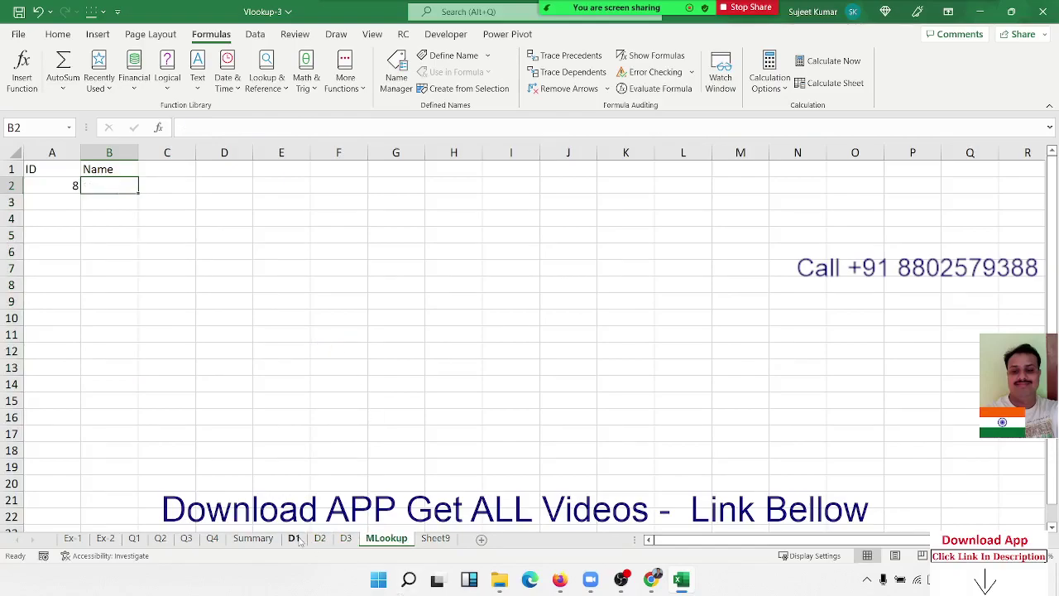
Recheck sheets D1–D3 and start a new formula with = in MLookup's B2.
click(297, 539)
click(318, 539)
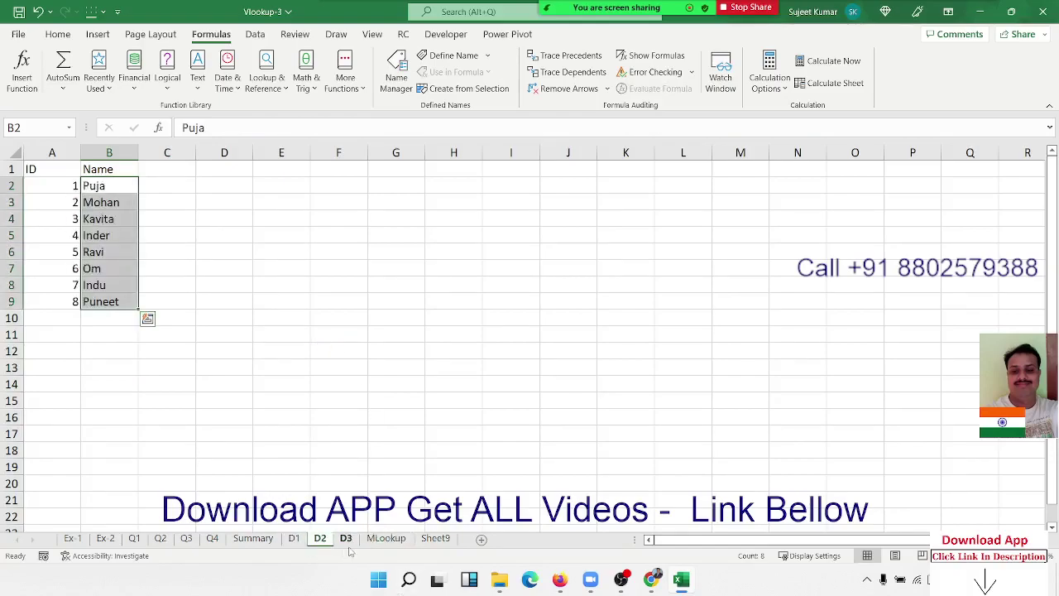
click(346, 539)
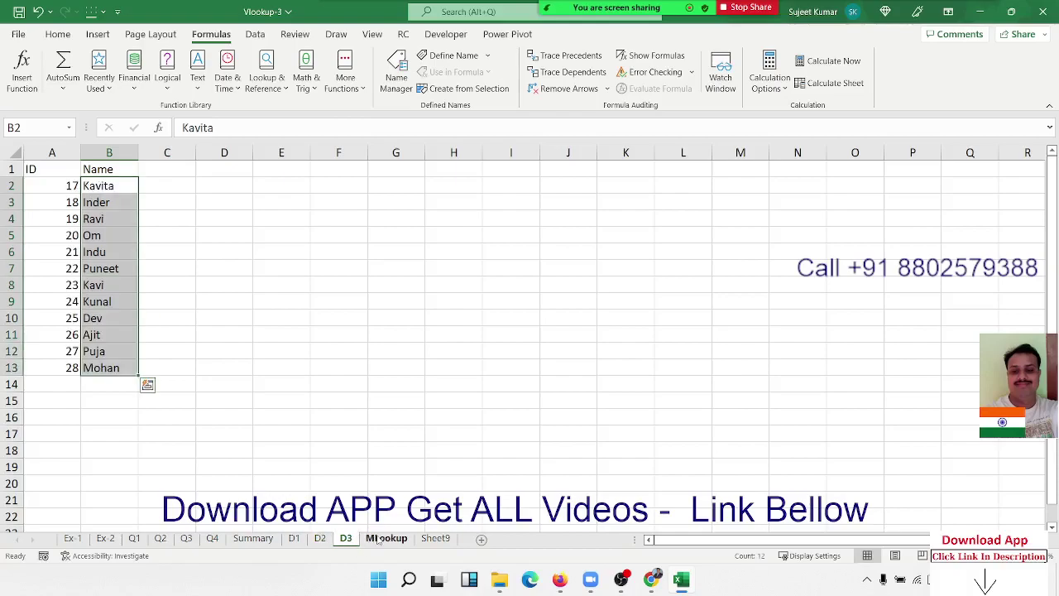
click(378, 539)
text(=)
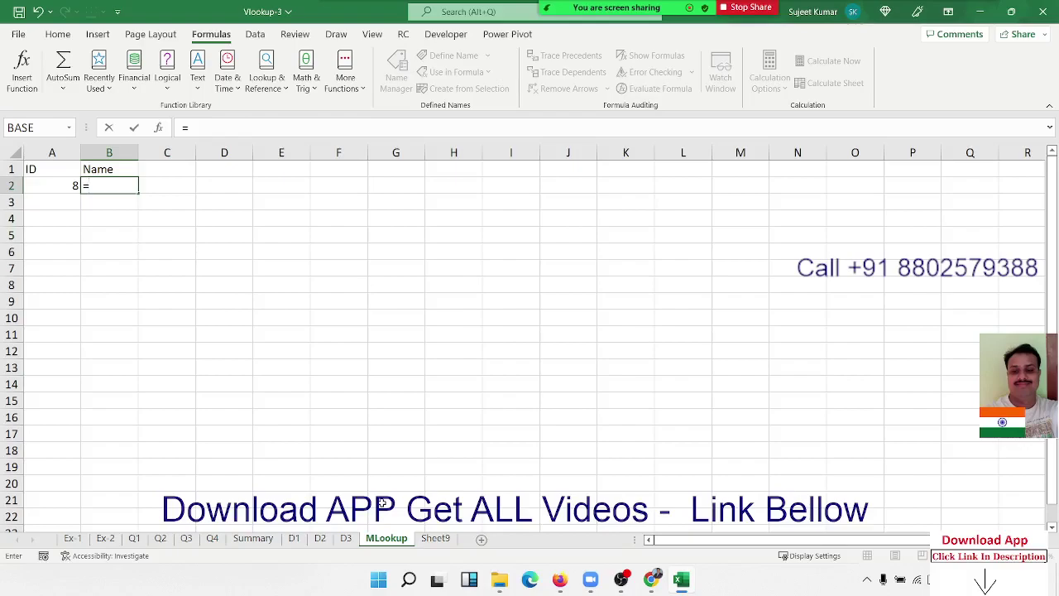
Build =IFERROR(VLOOKUP(A2,'D1'!A:B,2,0), followed by a second VLOOKUP, in B2.
text(if)
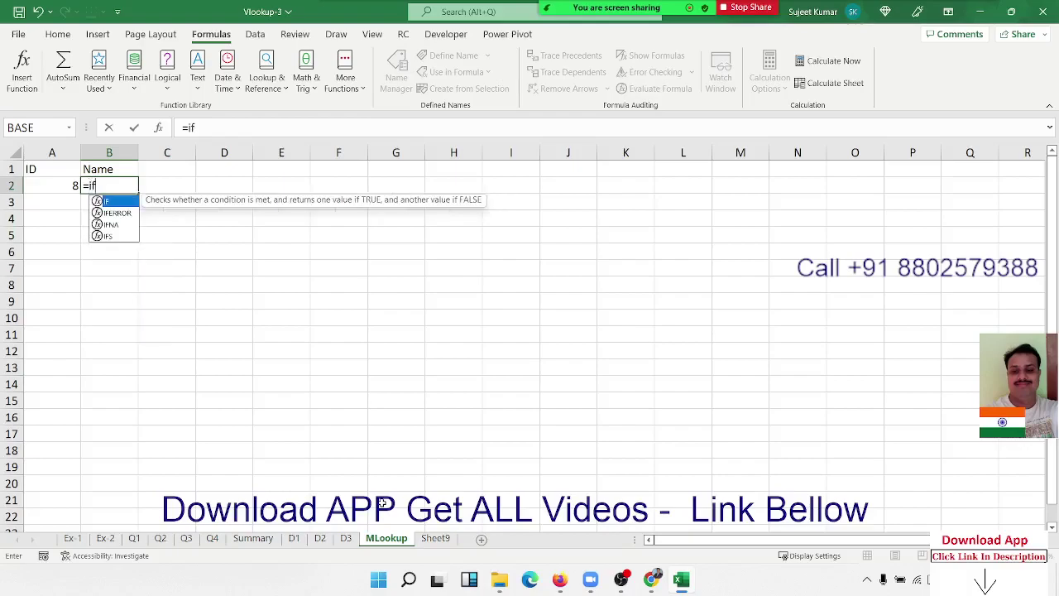
key(Down)
key(Tab)
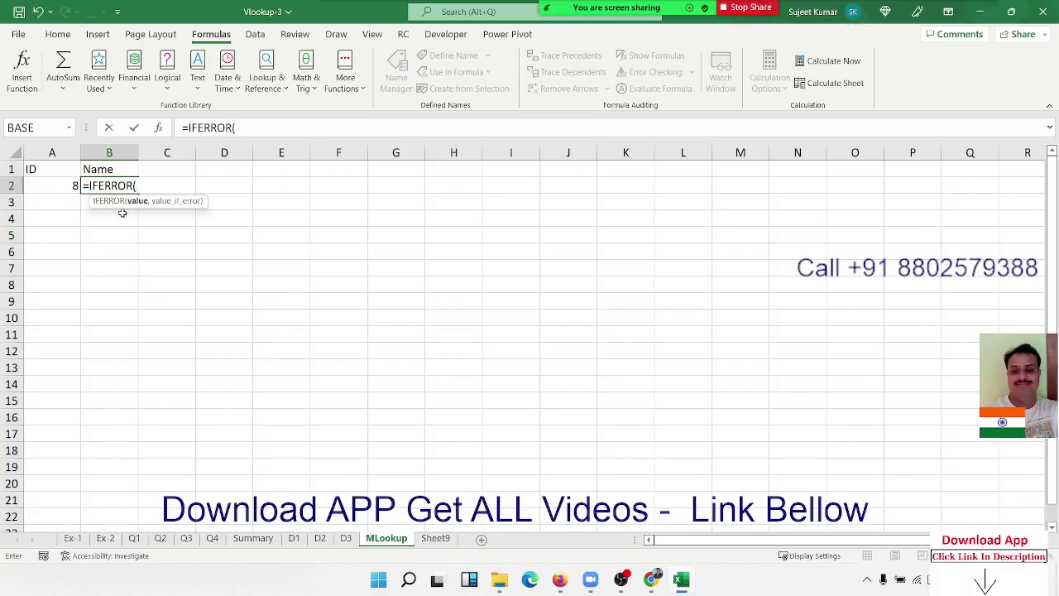
text(vl)
key(Tab)
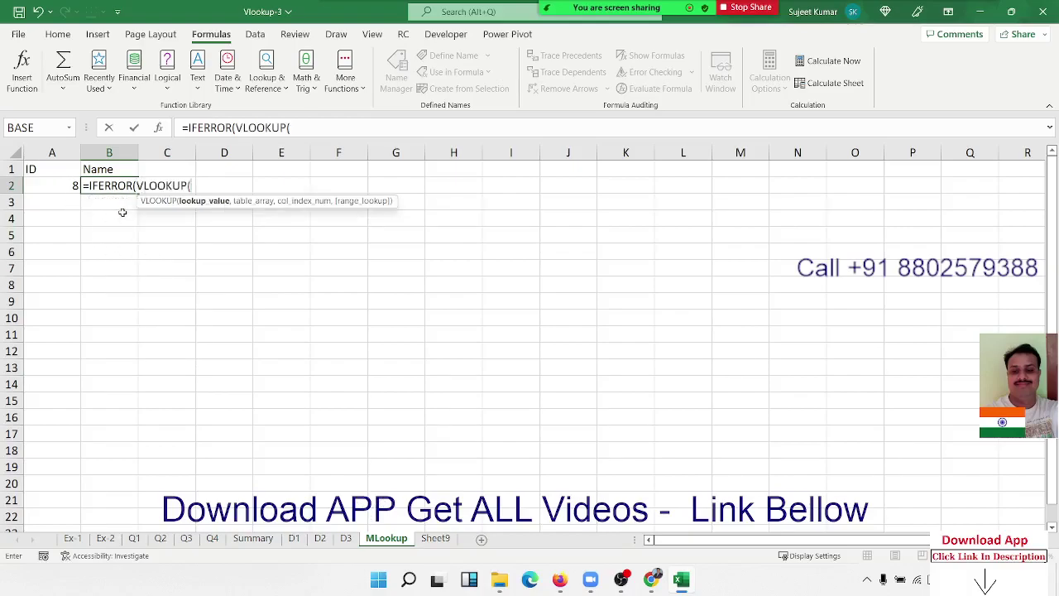
click(53, 185)
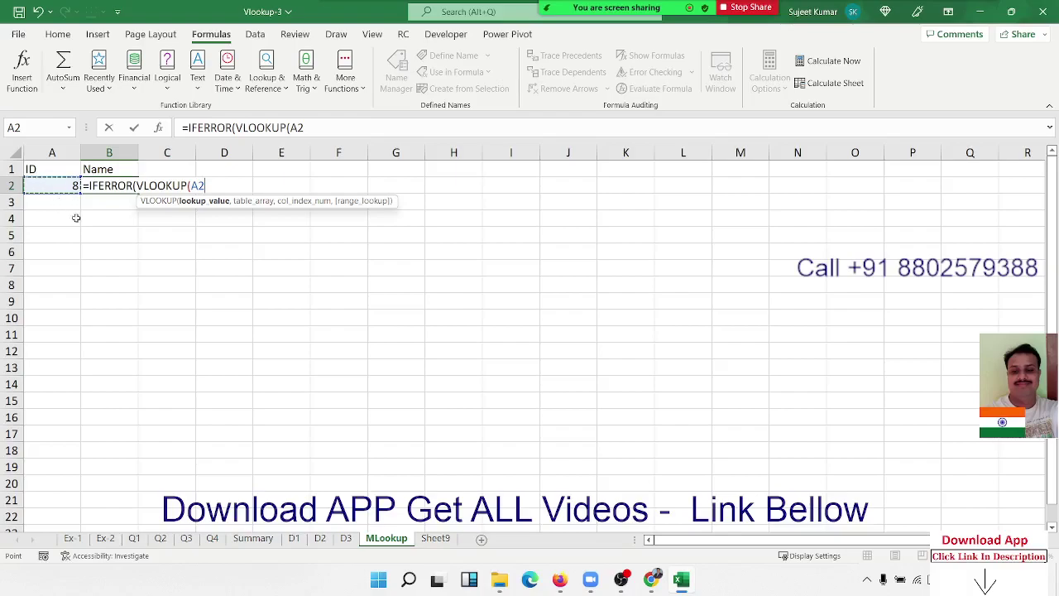
text(,)
click(294, 538)
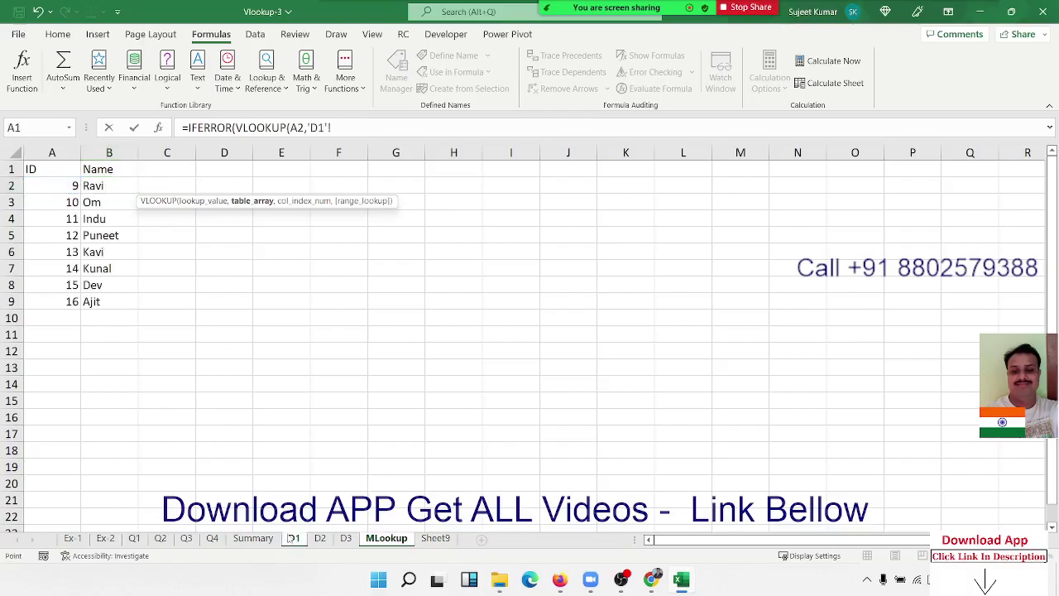
drag(51, 154, 102, 157)
text(,)
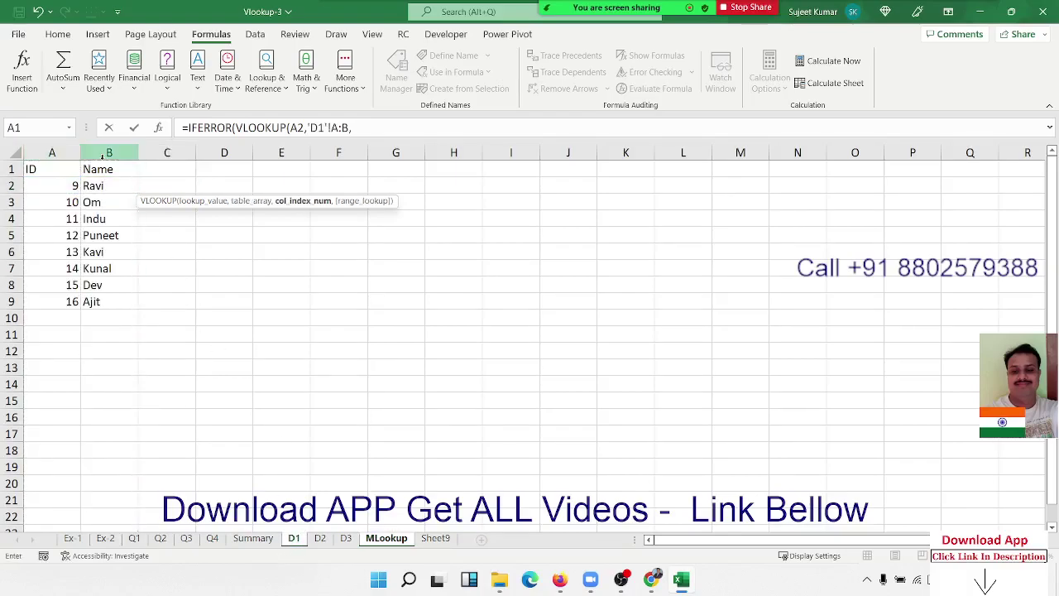
text(2,0)
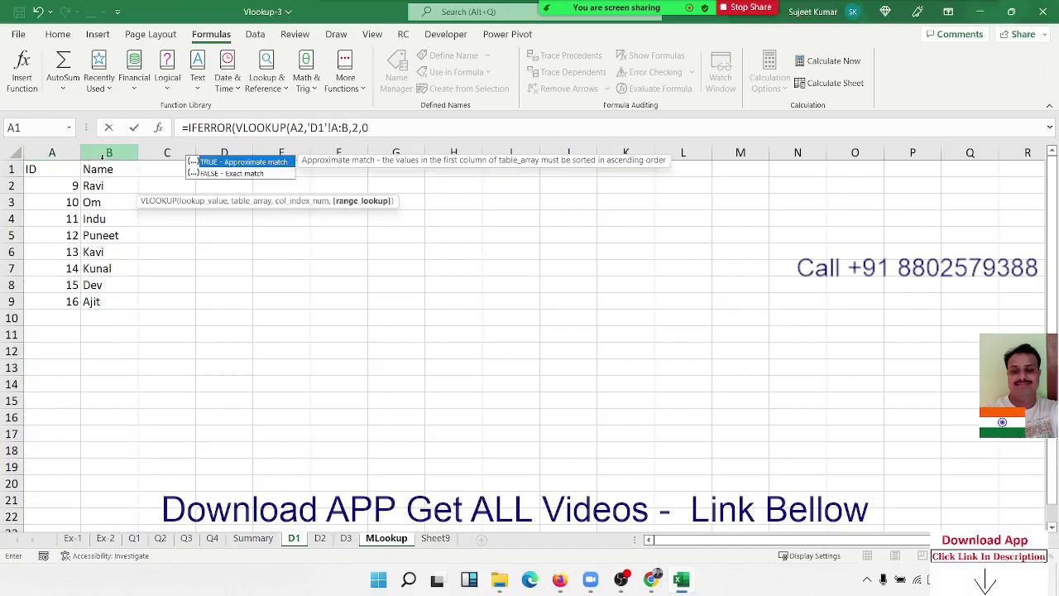
text(),)
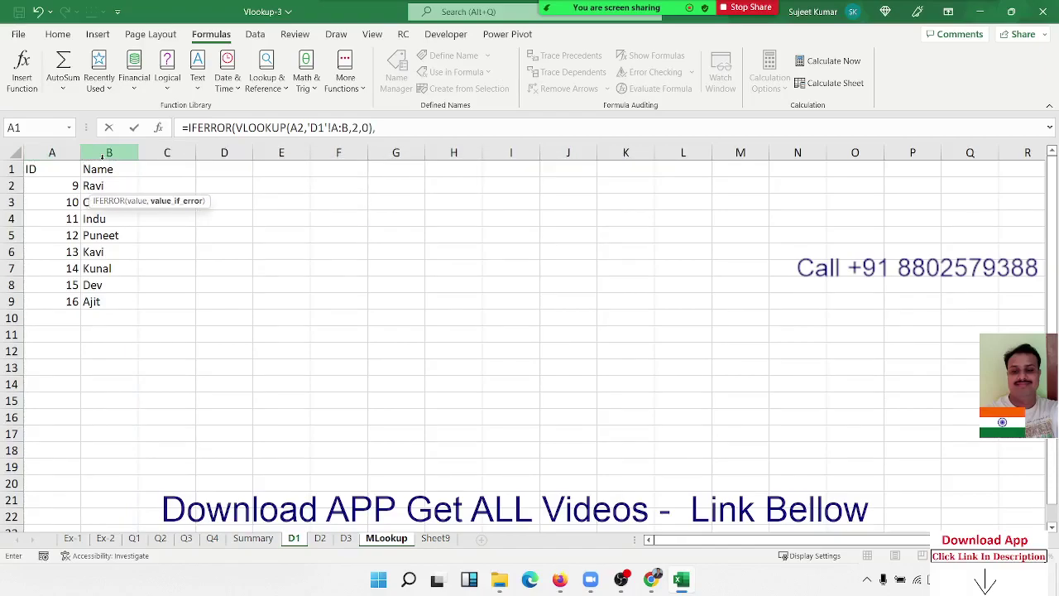
text(vl)
key(Tab)
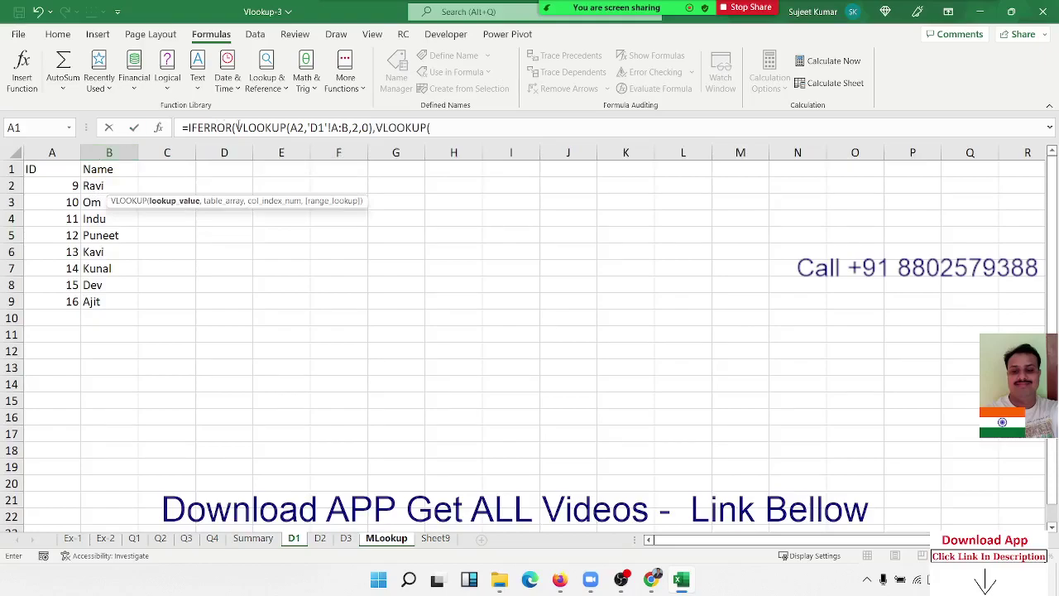
Complete the fallback VLOOKUP(A2,'D2'!A:B,2,0) and accept the correction, so B2 shows Puneet.
drag(236, 128, 368, 128)
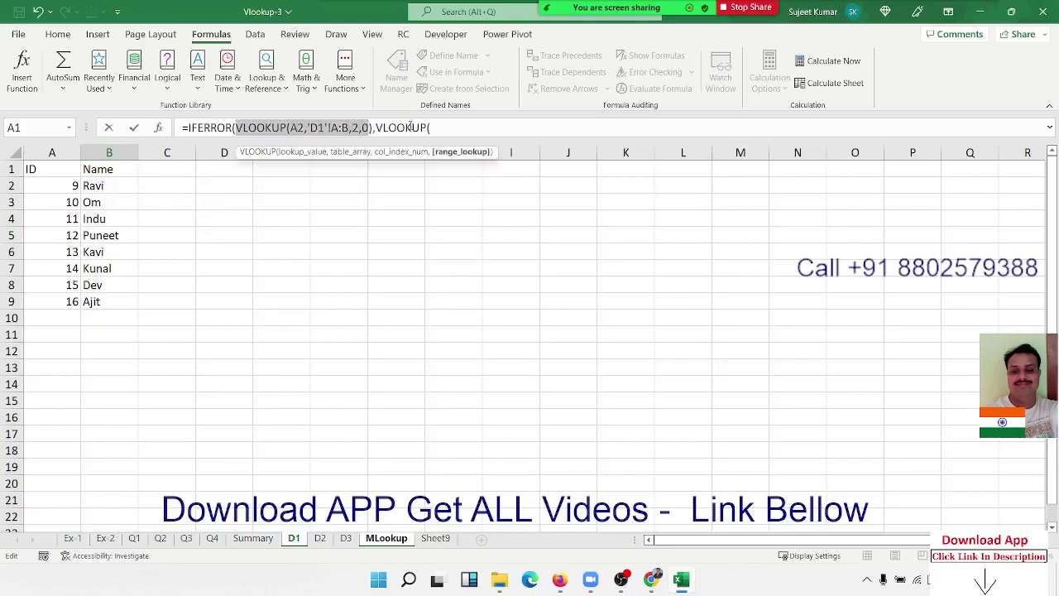
click(439, 131)
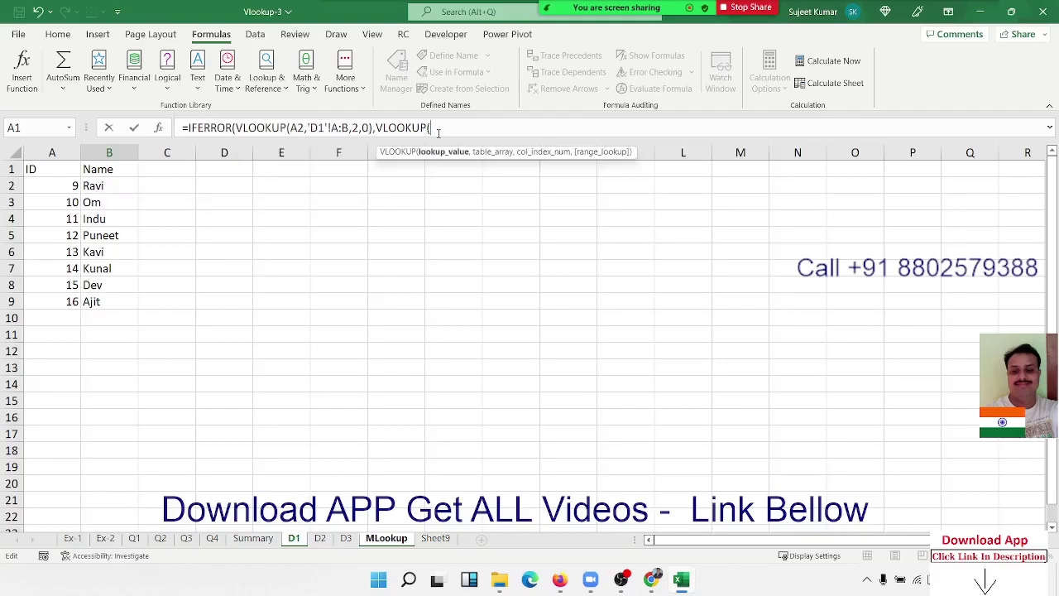
text(a2)
text(,)
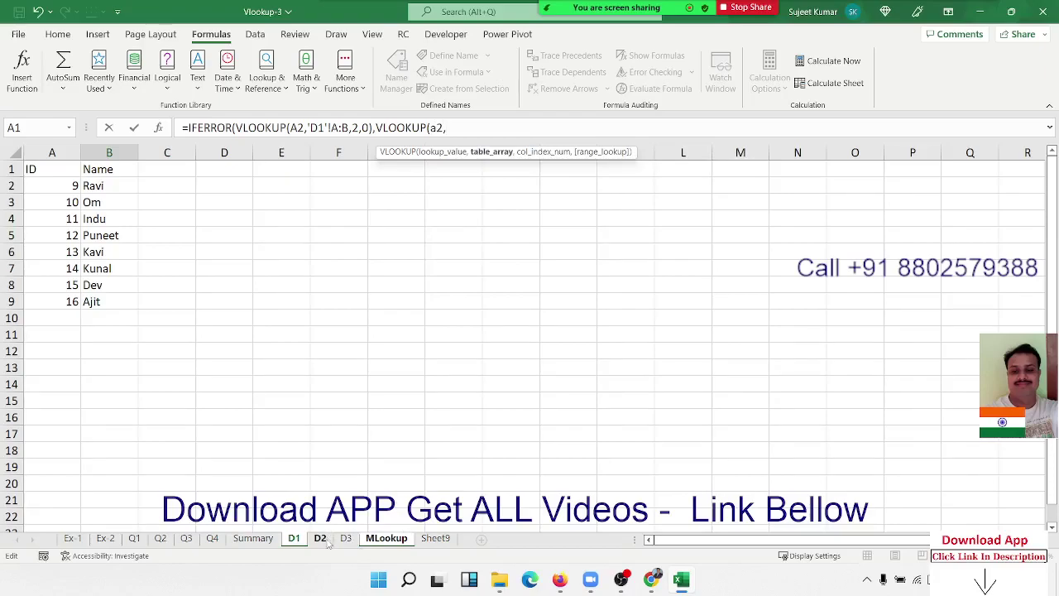
click(323, 539)
drag(51, 152, 112, 154)
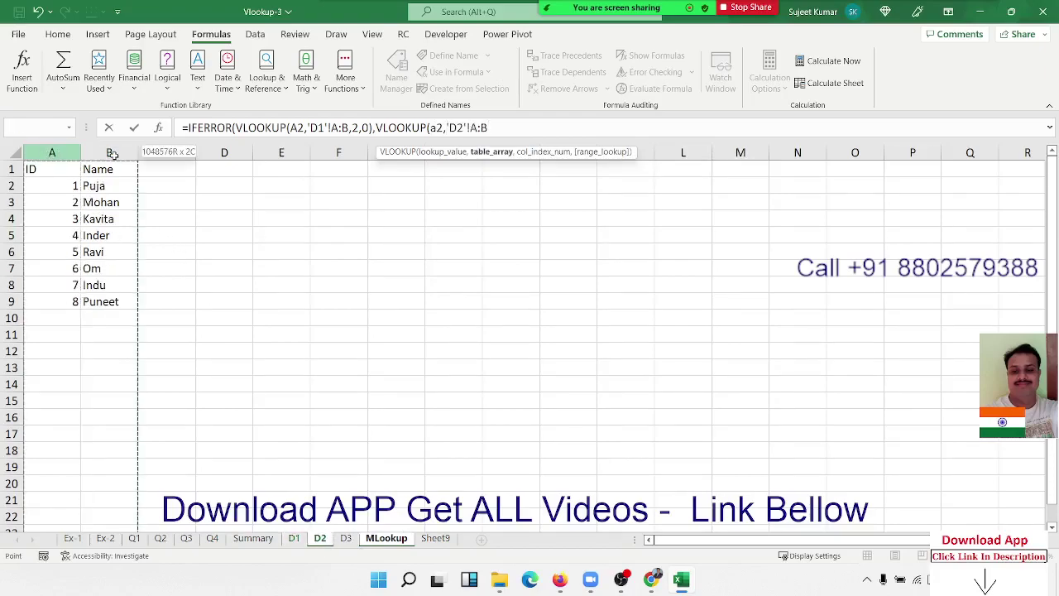
text(,2,0)
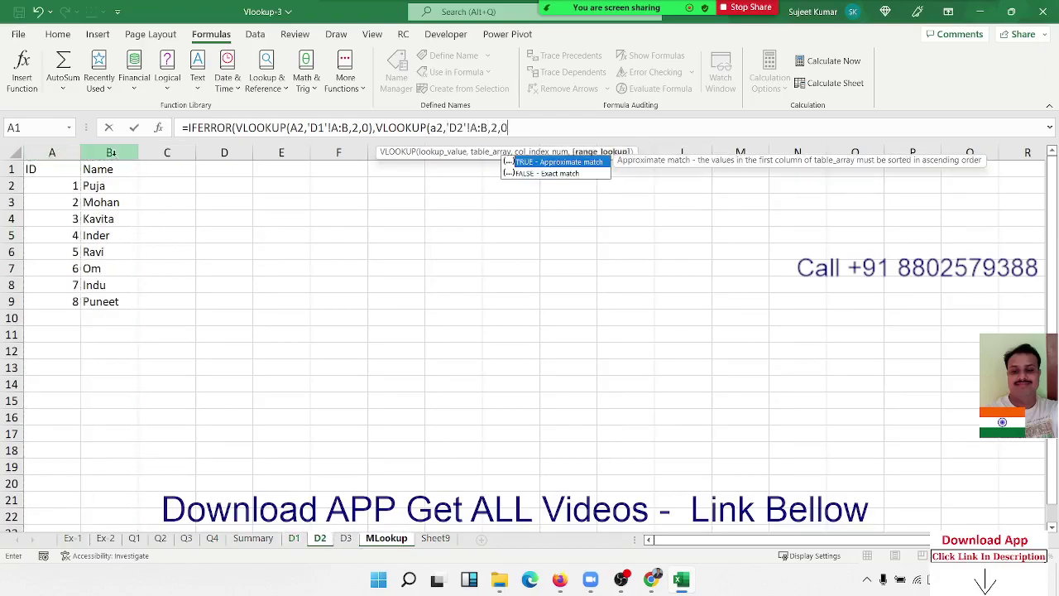
text())
key(Return)
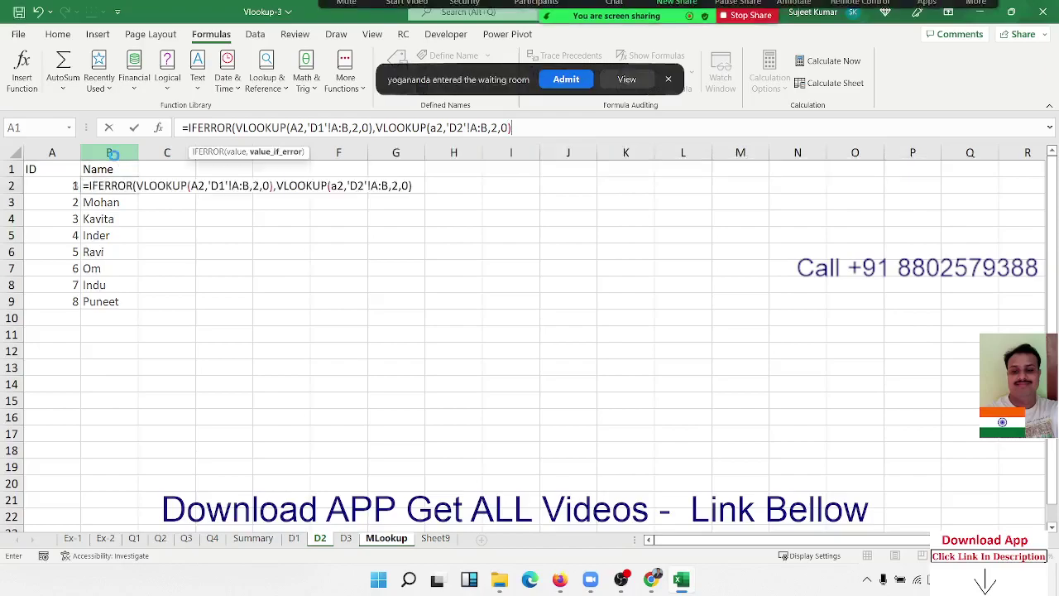
key(Return)
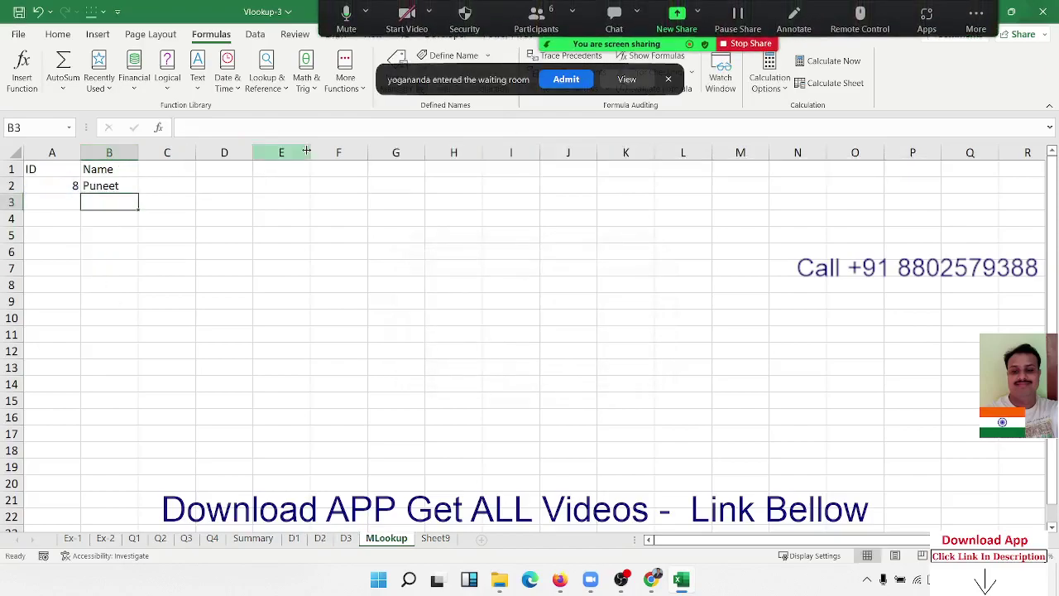
click(559, 85)
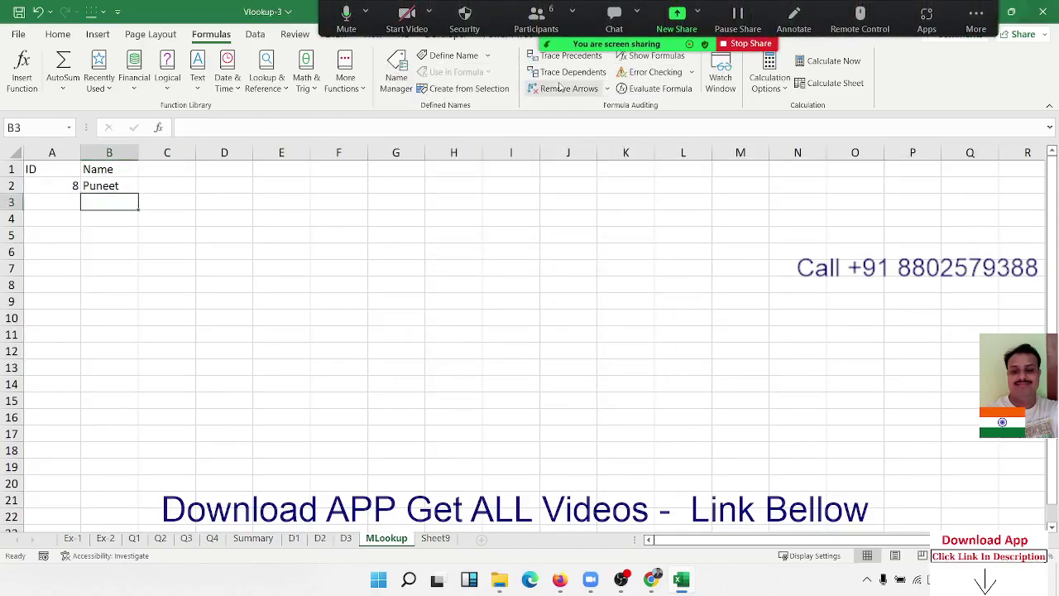
Inspect the first lookup in B2's formula, then change the A2 ID to 9.
double_click(121, 187)
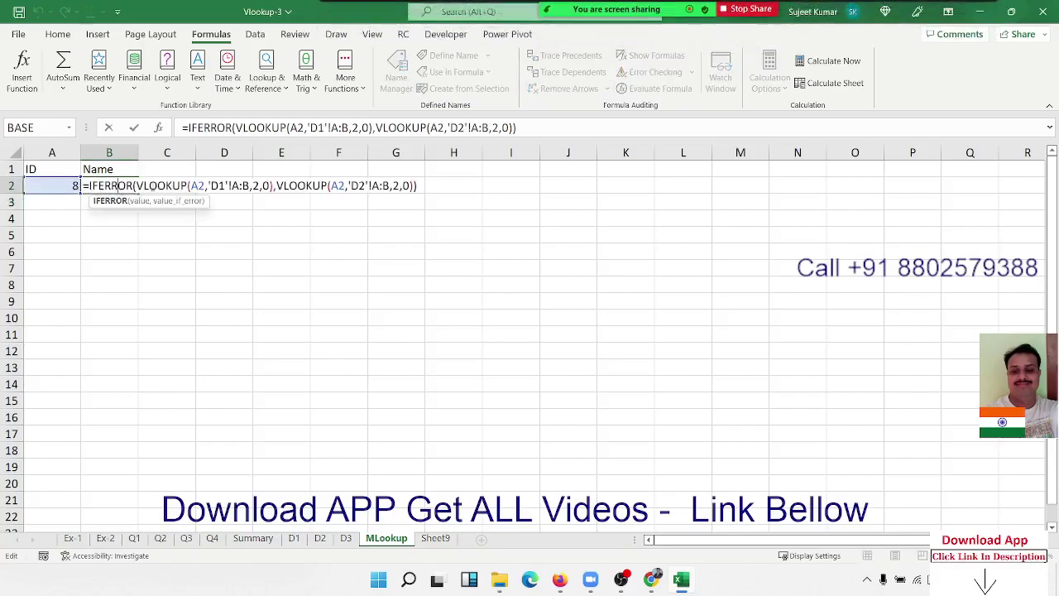
drag(152, 187, 277, 185)
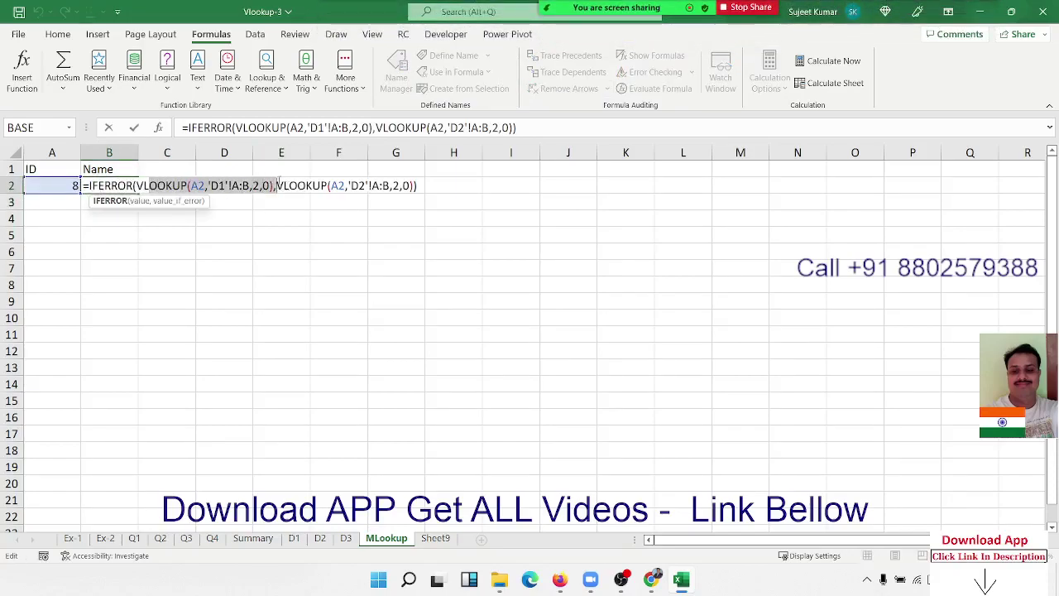
key(Escape)
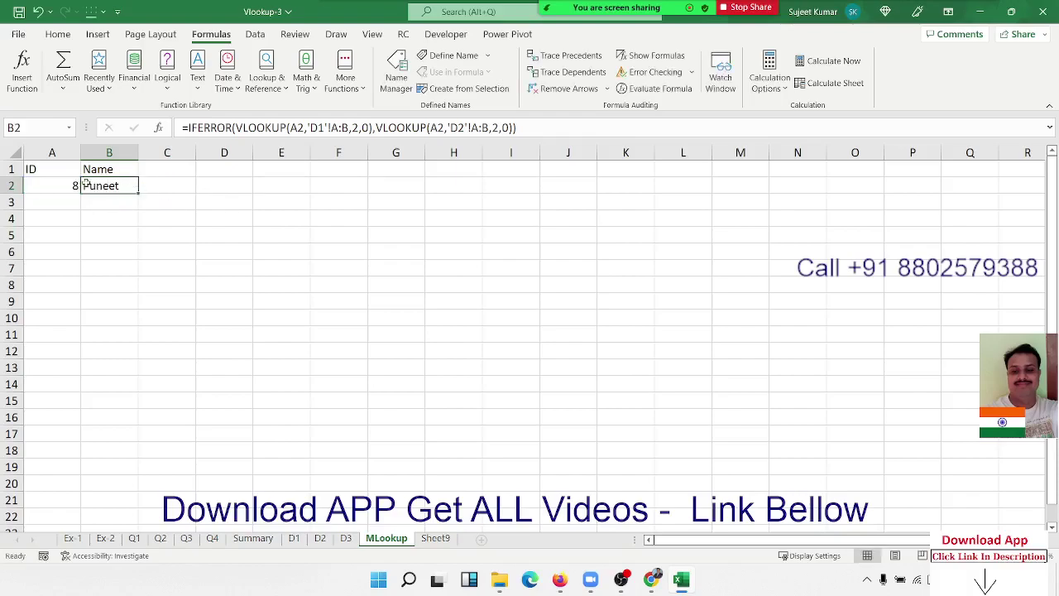
click(73, 186)
text(9)
key(Return)
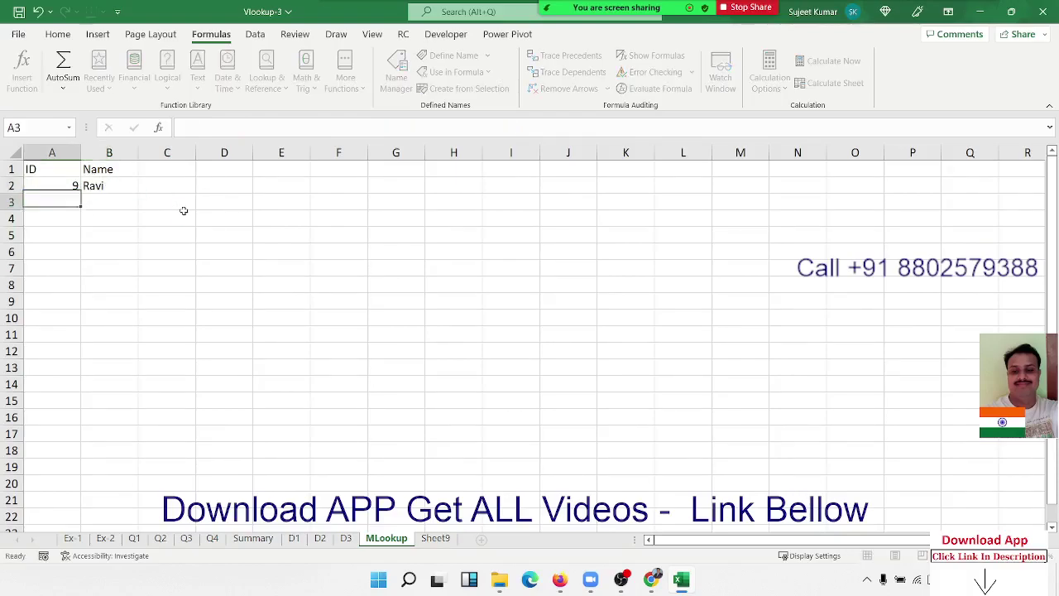
Recheck the sheet D1 lookup and try ID 5 in A2, which returns Ravi.
double_click(102, 184)
drag(138, 185, 272, 185)
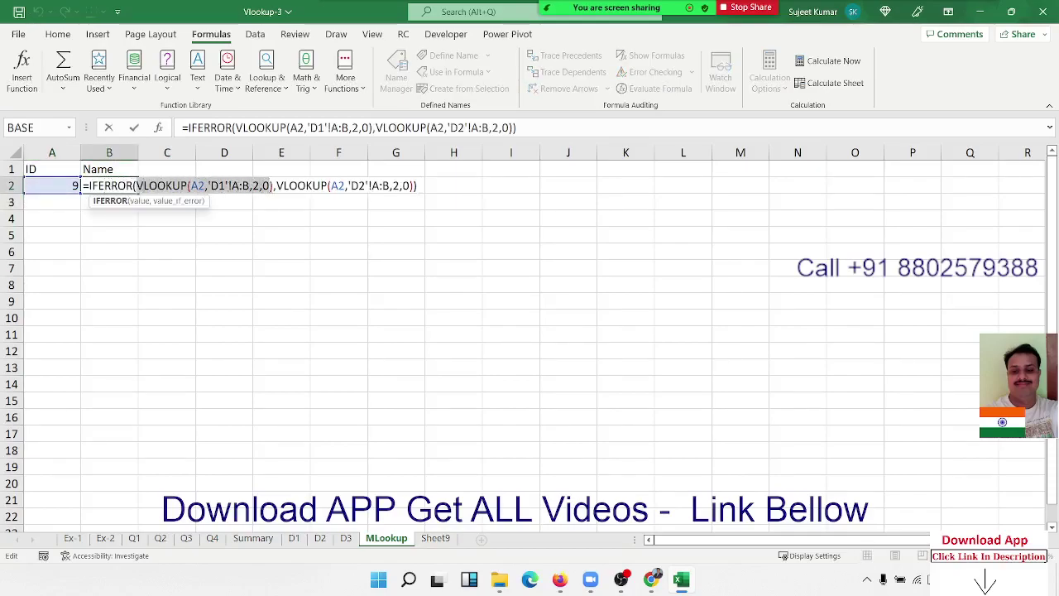
key(Escape)
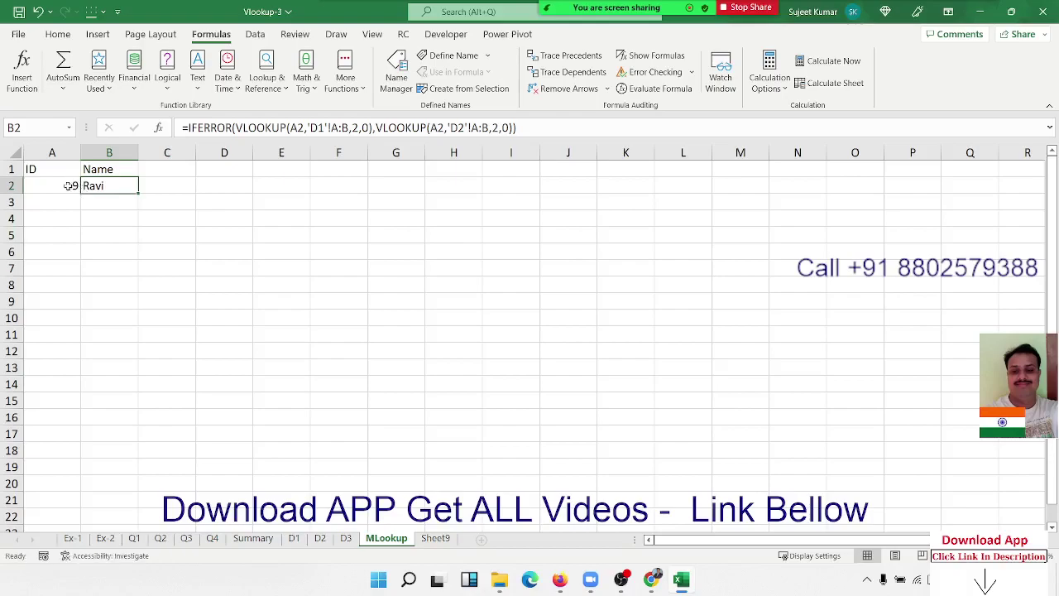
click(71, 186)
text(5)
key(Return)
click(99, 186)
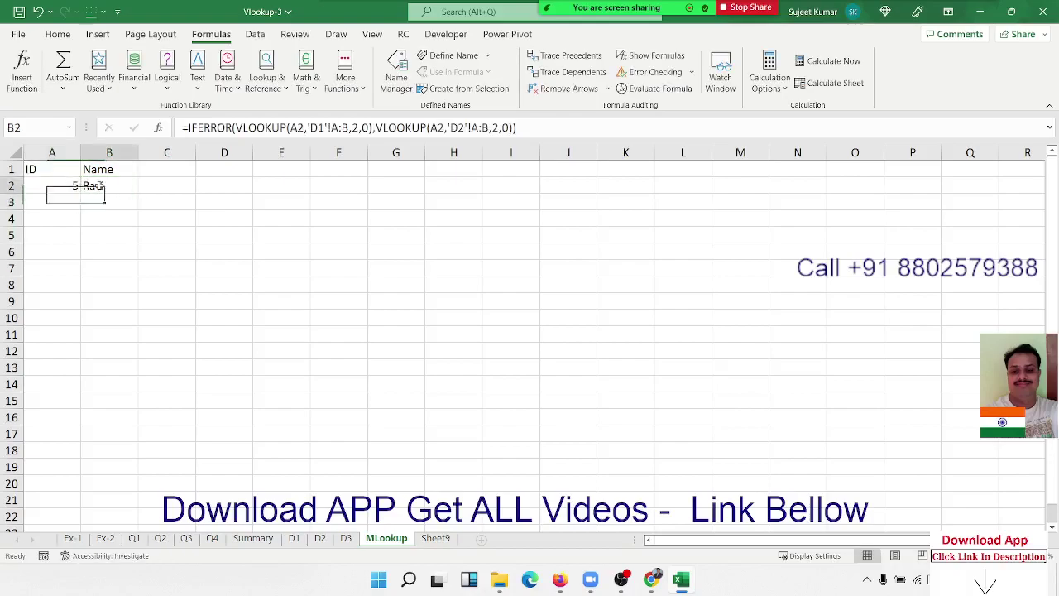
double_click(99, 186)
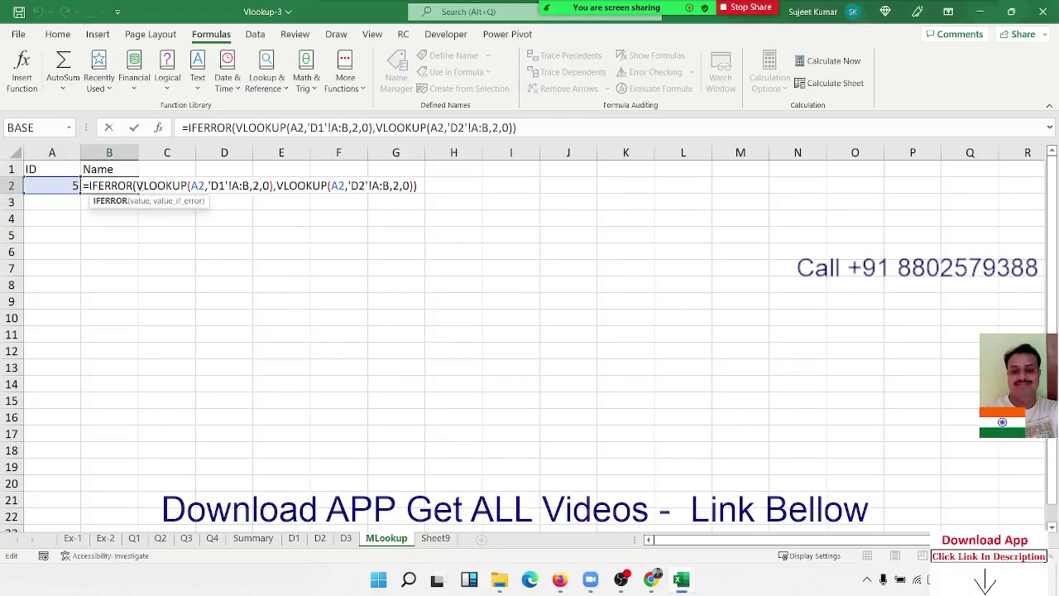
drag(138, 186, 274, 186)
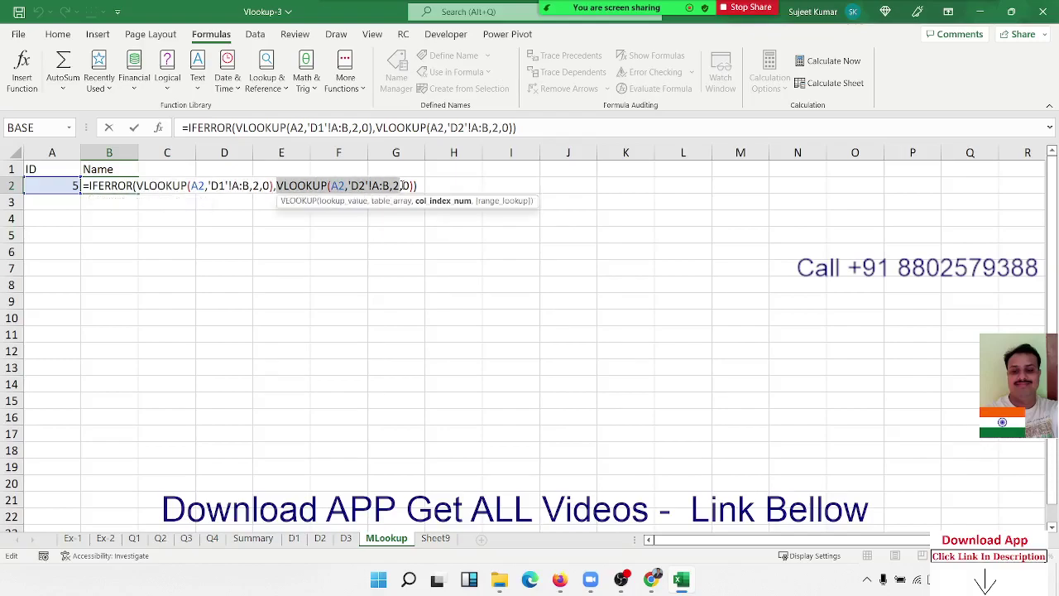
key(ctrl+Return)
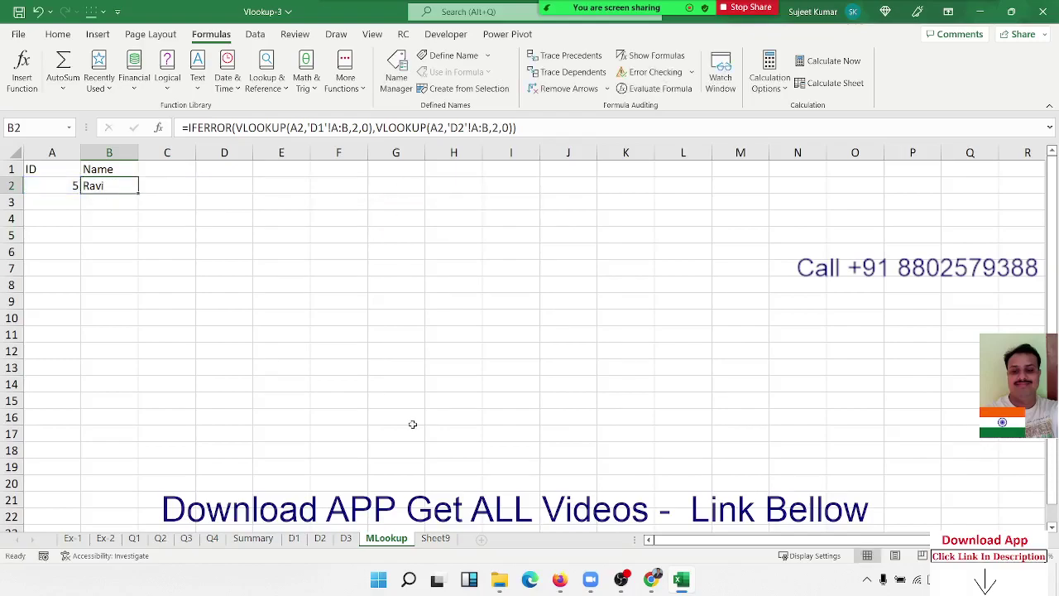
Check sheet D3's IDs, enter 17 in A2 to get #N/A, and edit B2.
click(348, 538)
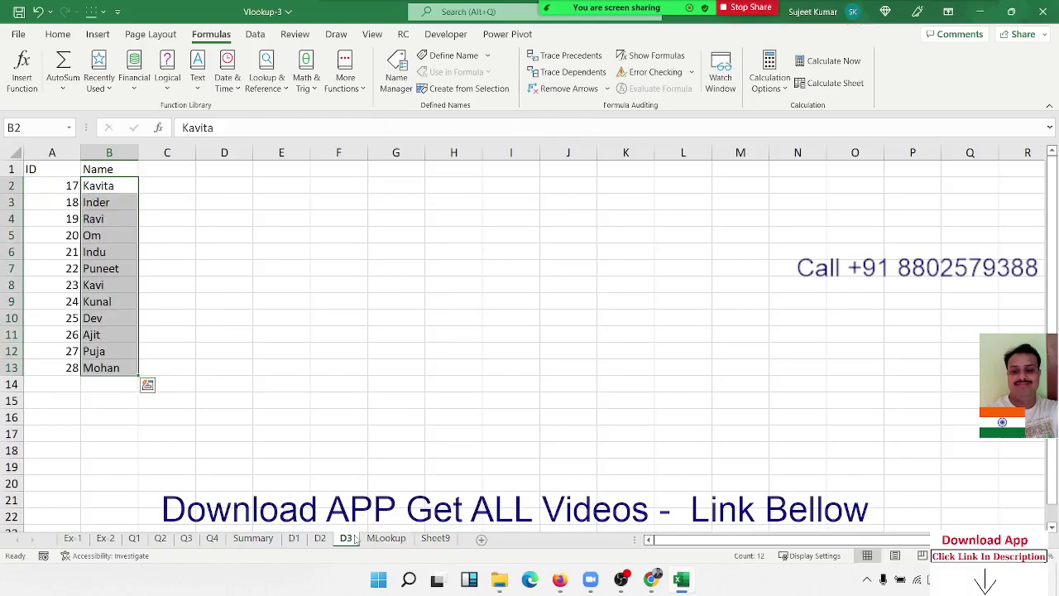
click(386, 538)
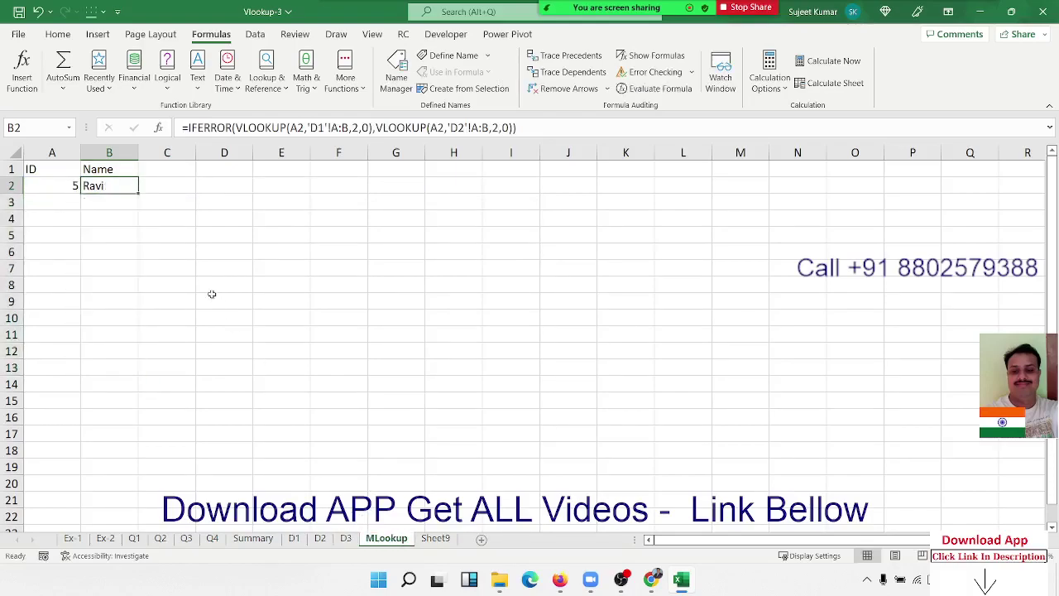
click(68, 187)
text(17)
key(Return)
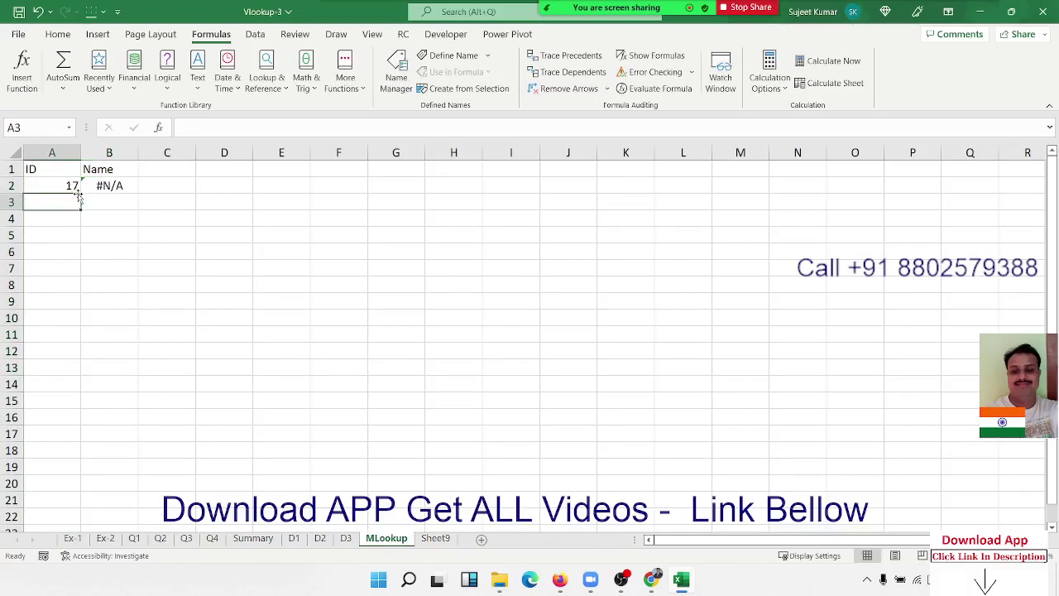
click(96, 186)
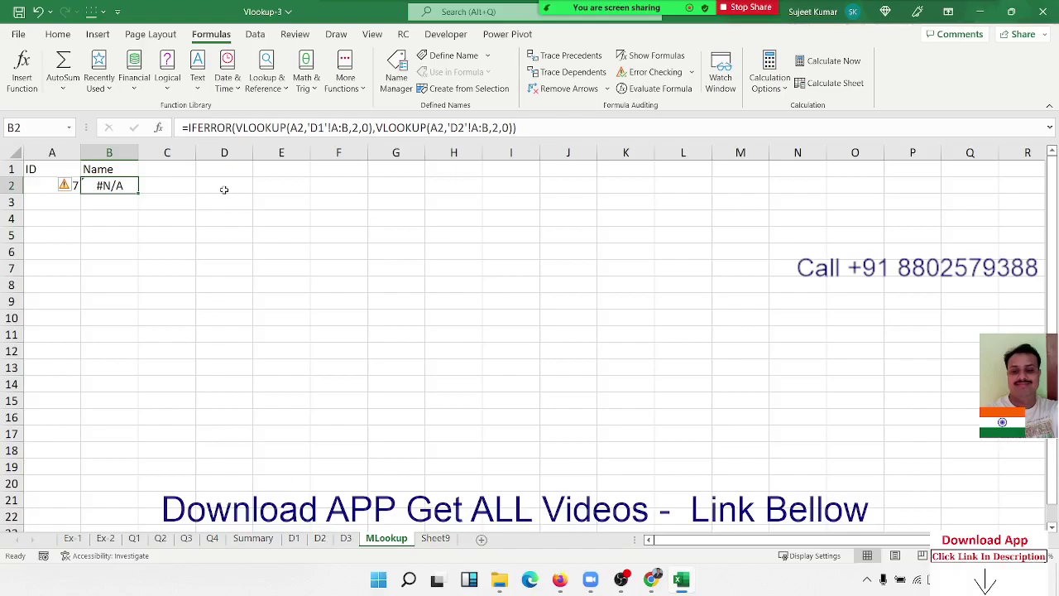
key(F2)
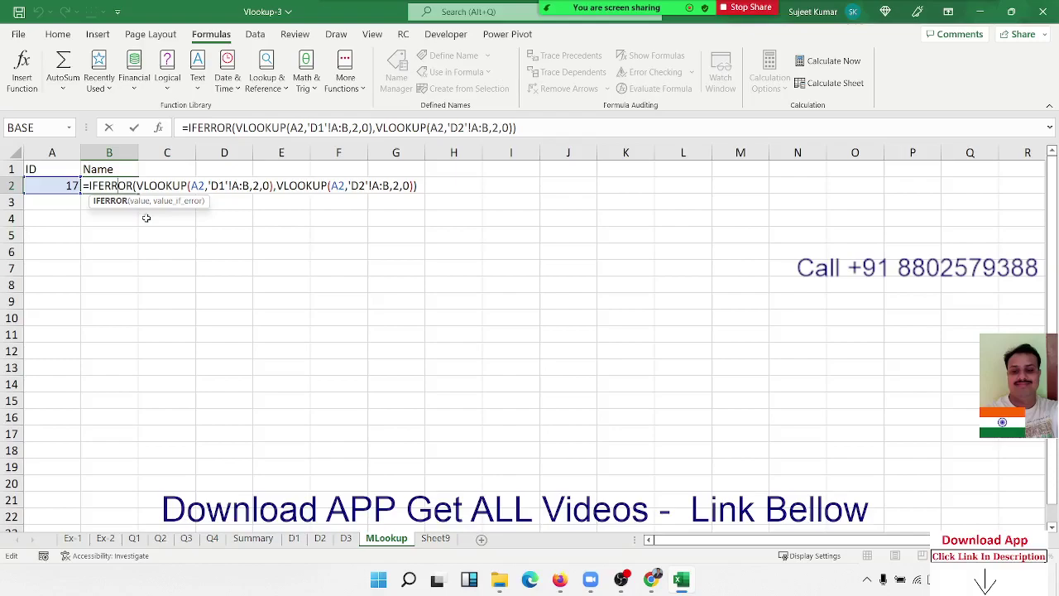
Wrap the existing B2 formula in a new outer IFERROR.
click(187, 128)
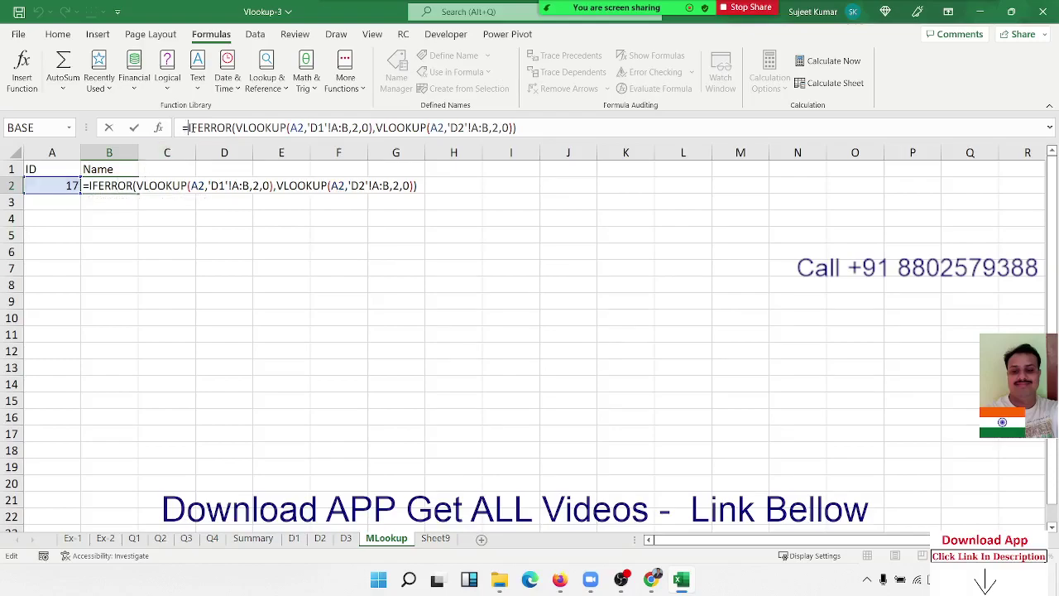
text(if)
key(Down)
key(Tab)
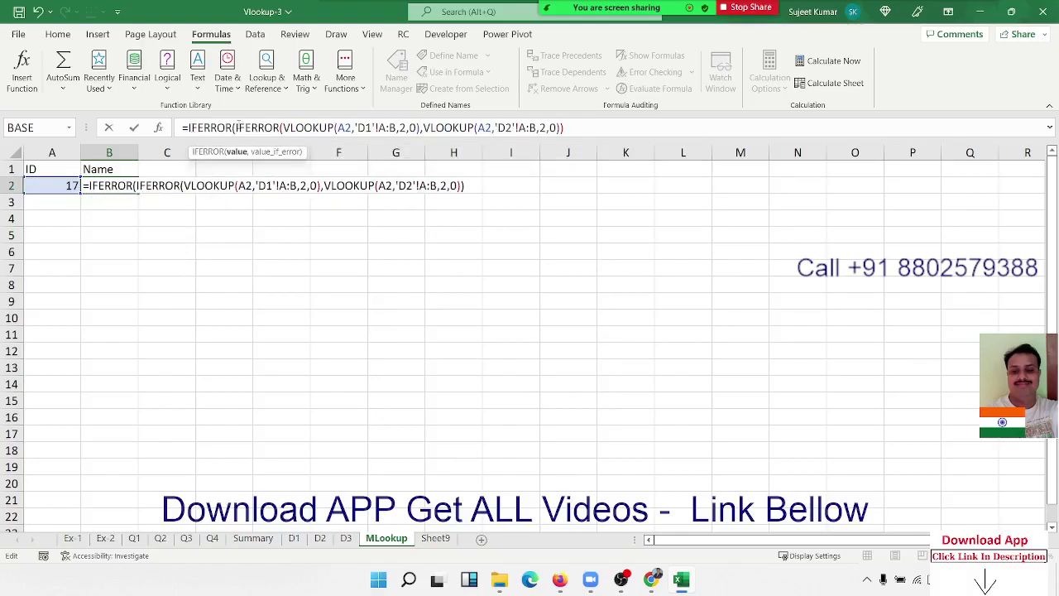
drag(238, 128, 572, 134)
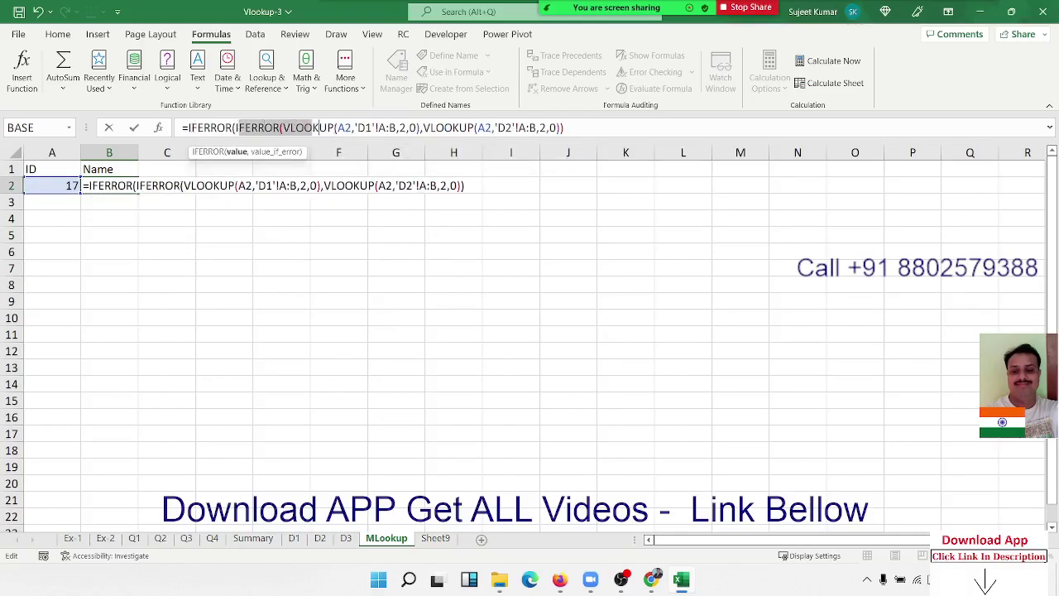
click(581, 128)
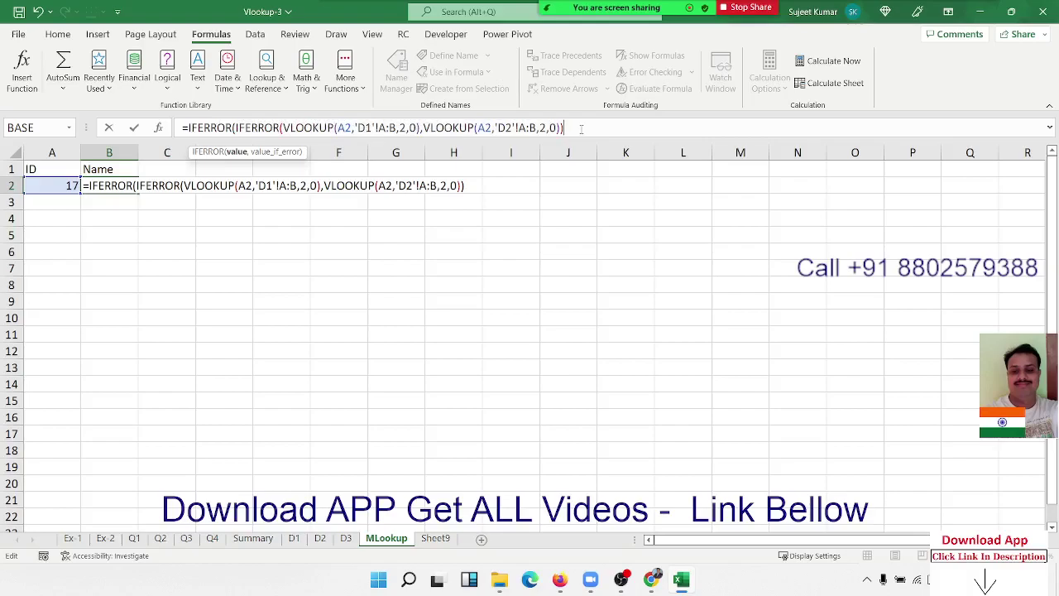
Add the fallback VLOOKUP(A2,'D3'!A:B,2,0) and accept Excel's correction, so B2 returns Kavita.
text(,vl)
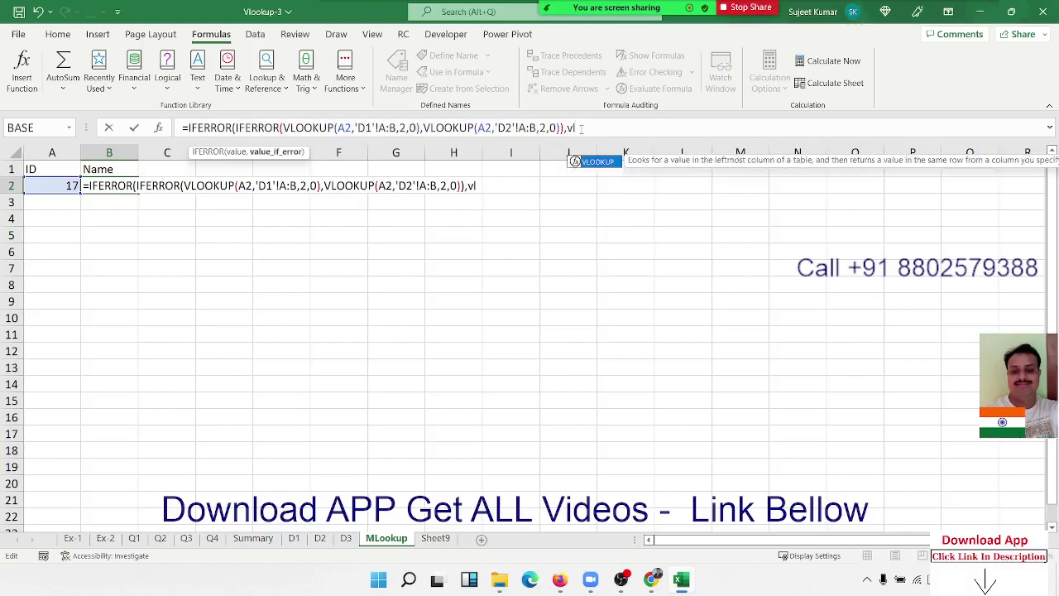
key(Tab)
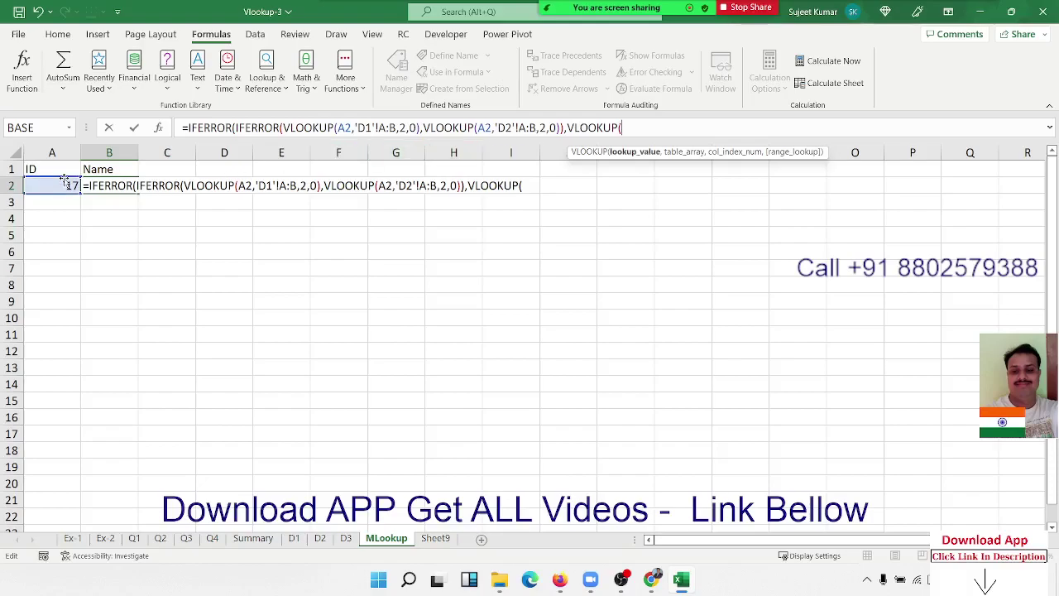
click(62, 186)
text(,)
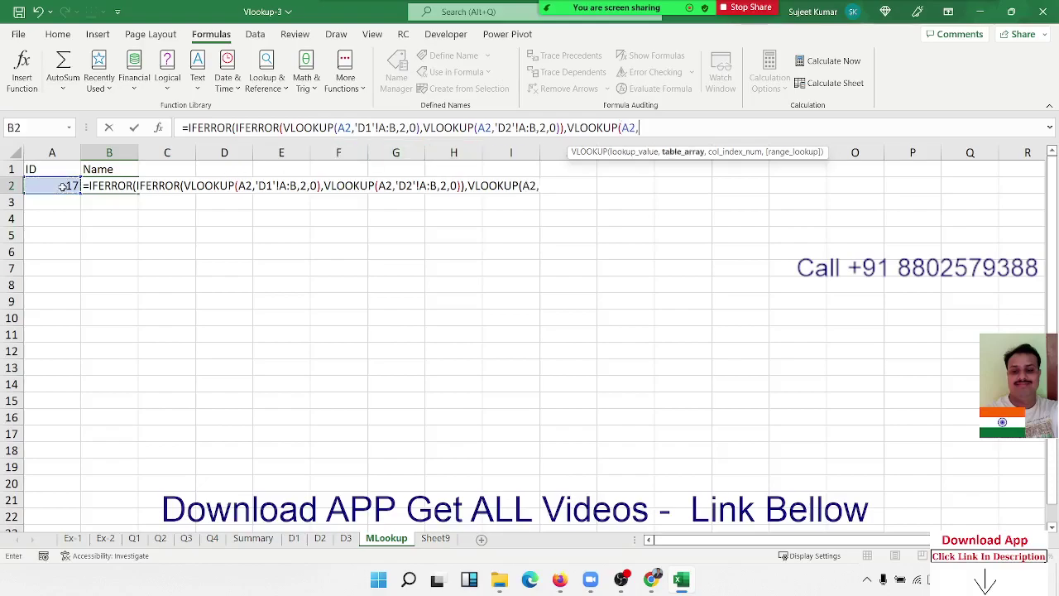
click(434, 539)
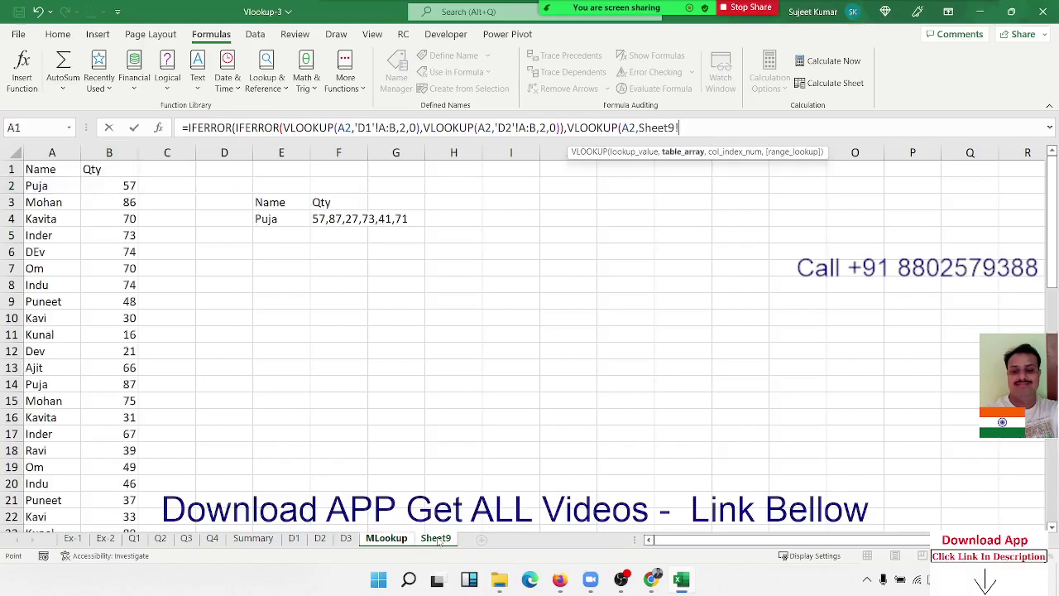
click(346, 539)
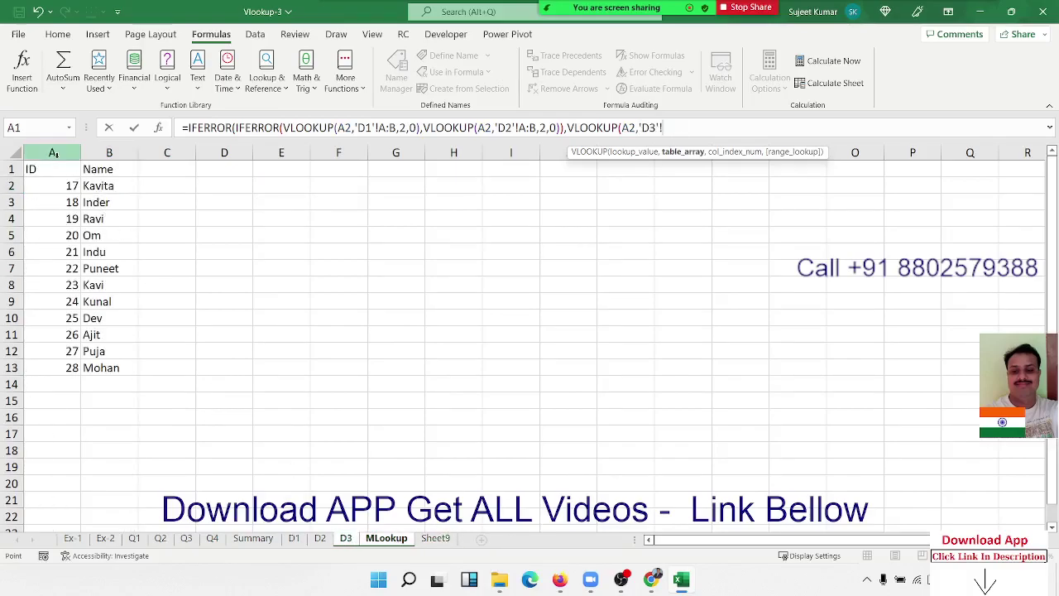
drag(54, 154, 109, 154)
text(,)
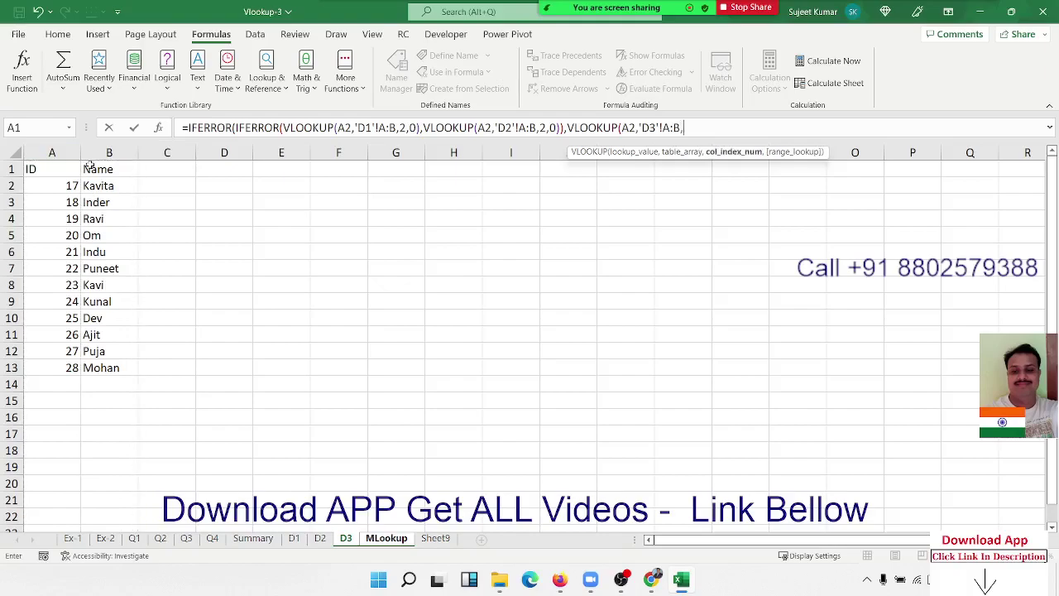
text(2,0))
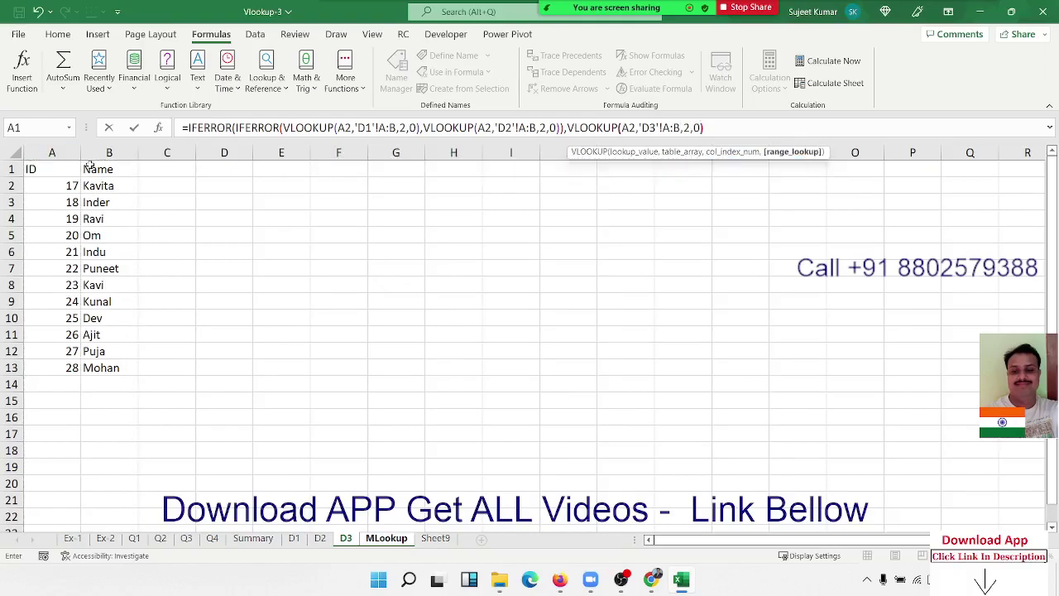
key(Return)
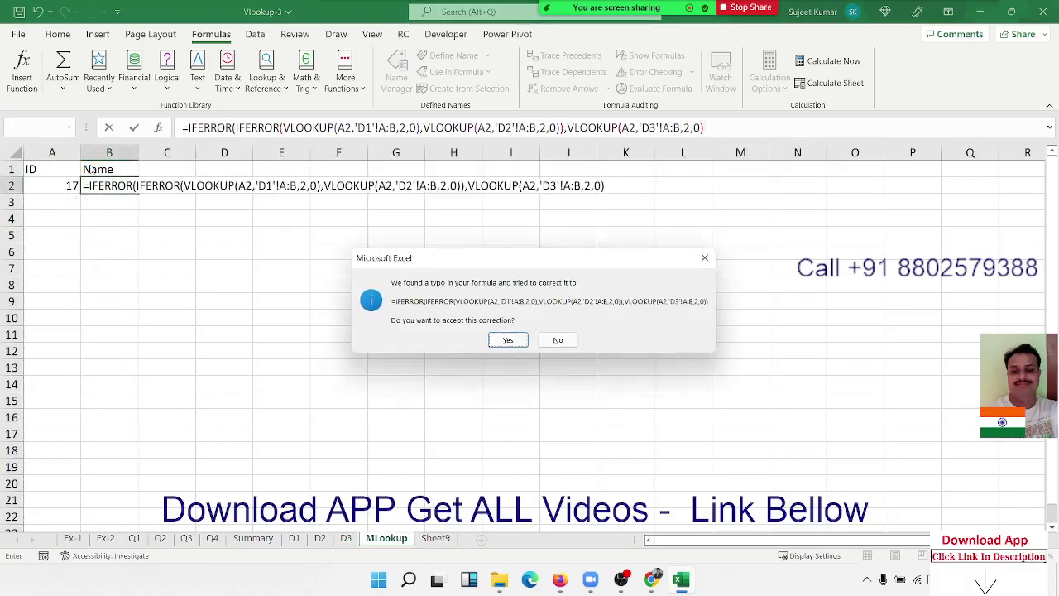
key(Return)
key(Up)
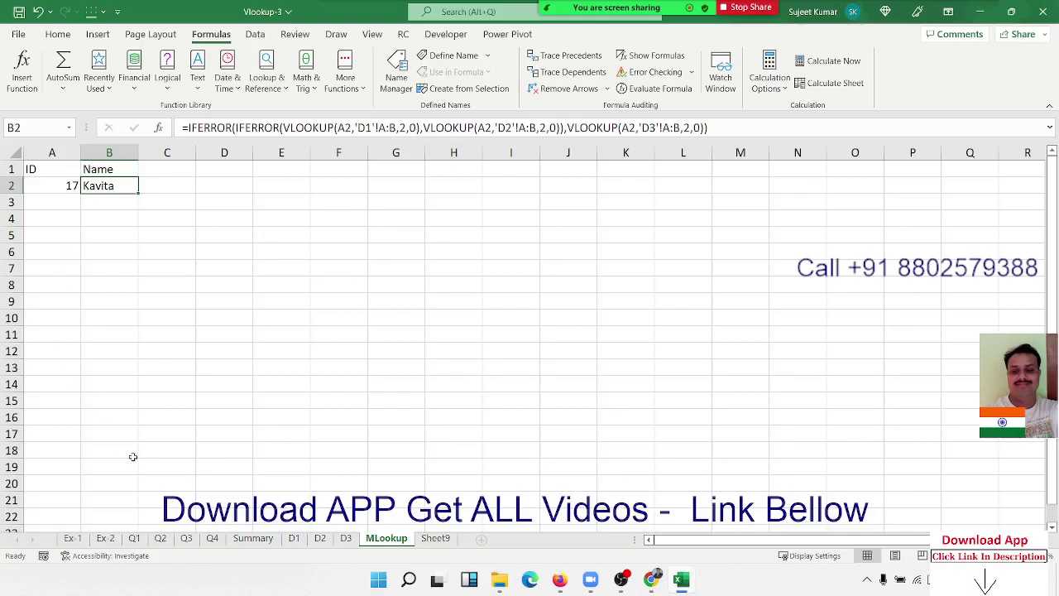
Review the Ex-1 sheet's lookups, including the Qty formula in I8 and XLOOKUP in G11.
click(72, 538)
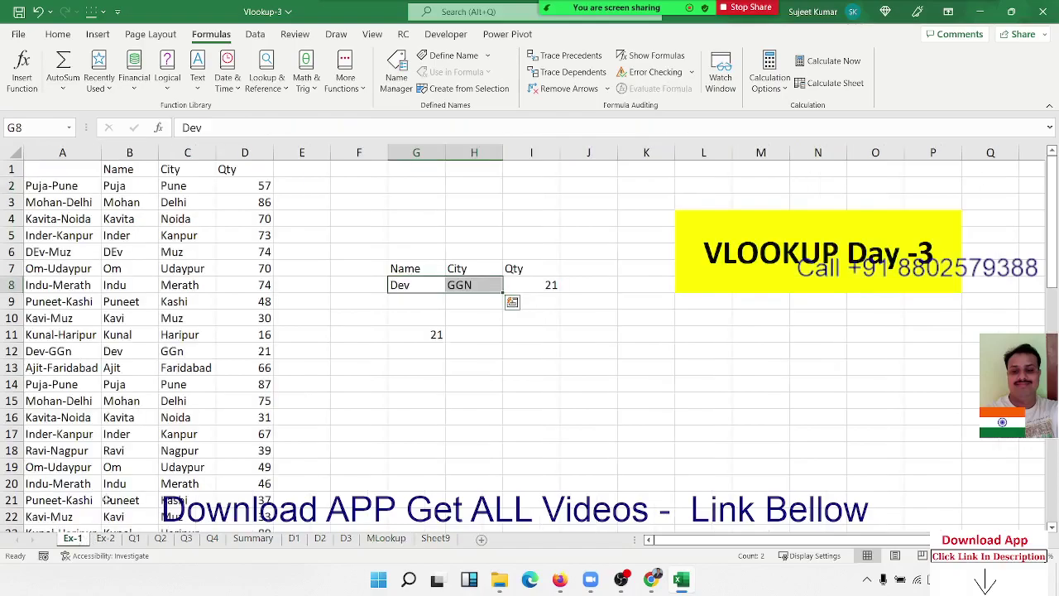
drag(128, 188, 174, 188)
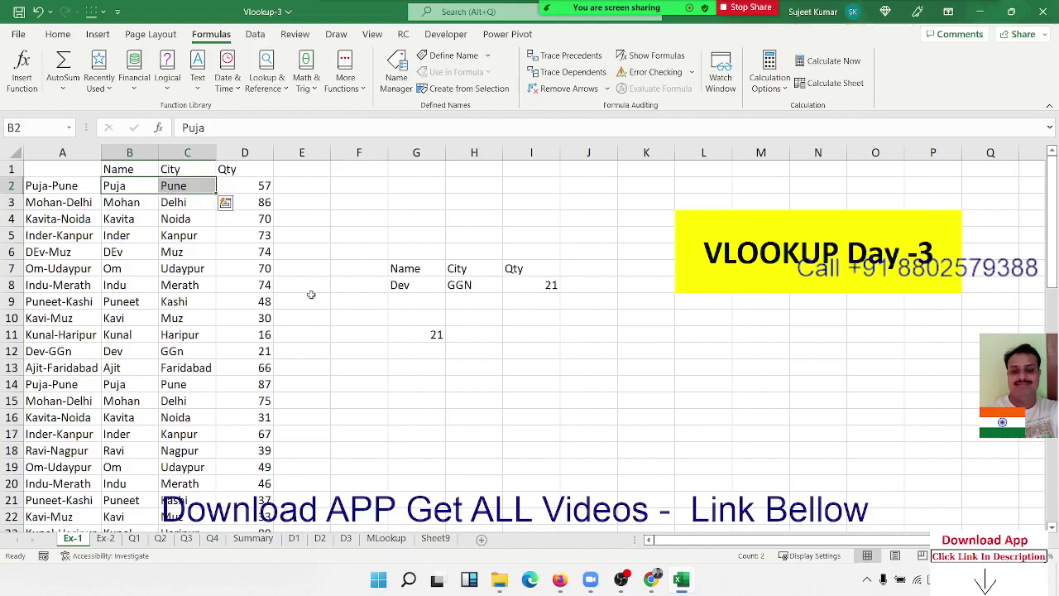
click(537, 287)
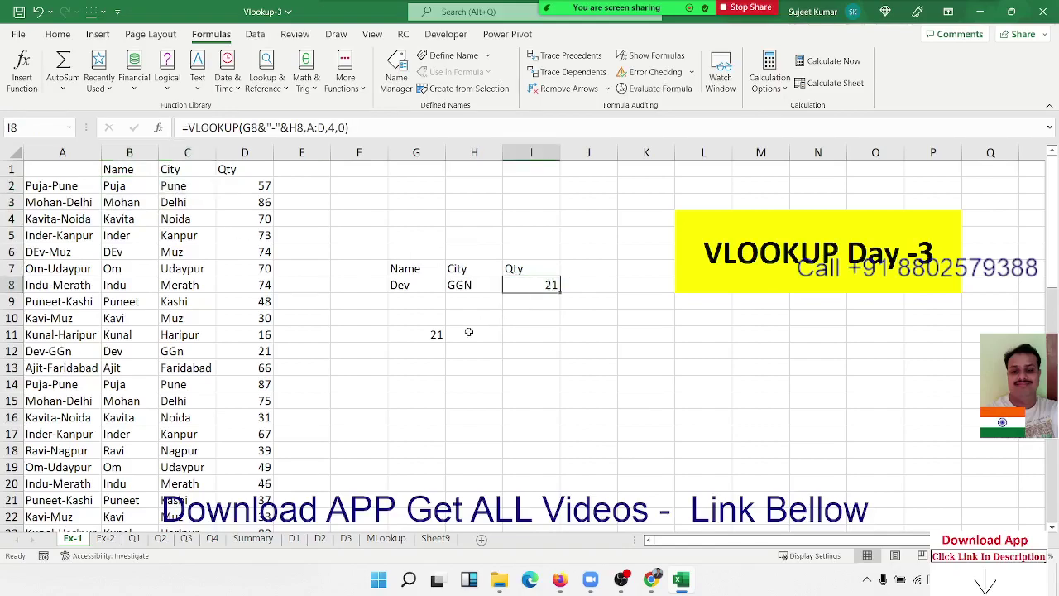
click(431, 334)
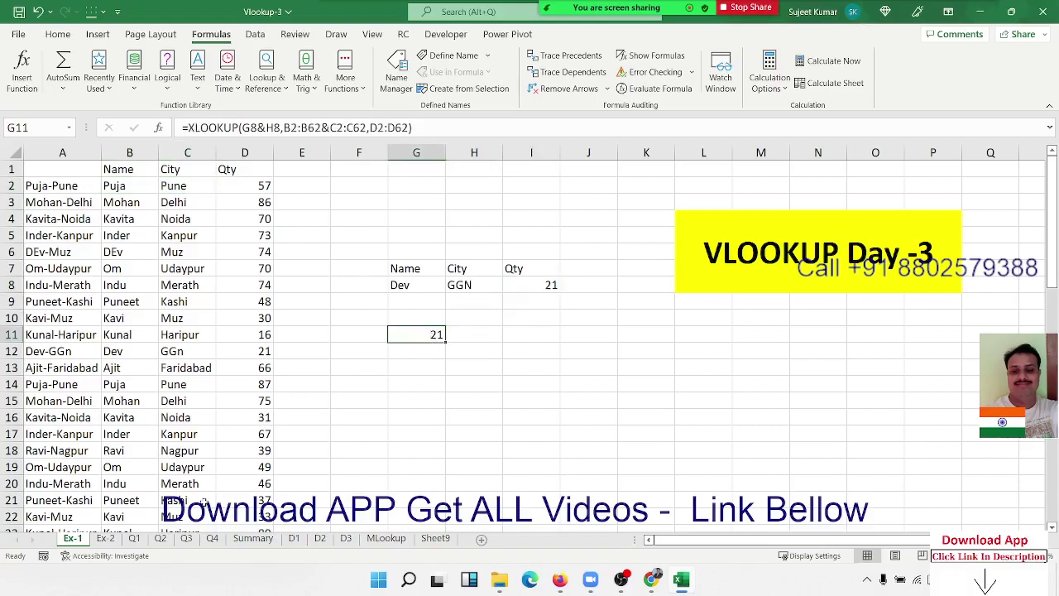
On Ex-2, inspect the *muz, muz* and ?? criteria and recommit F12's =VLOOKUP(E12,A:B,2,0).
click(107, 538)
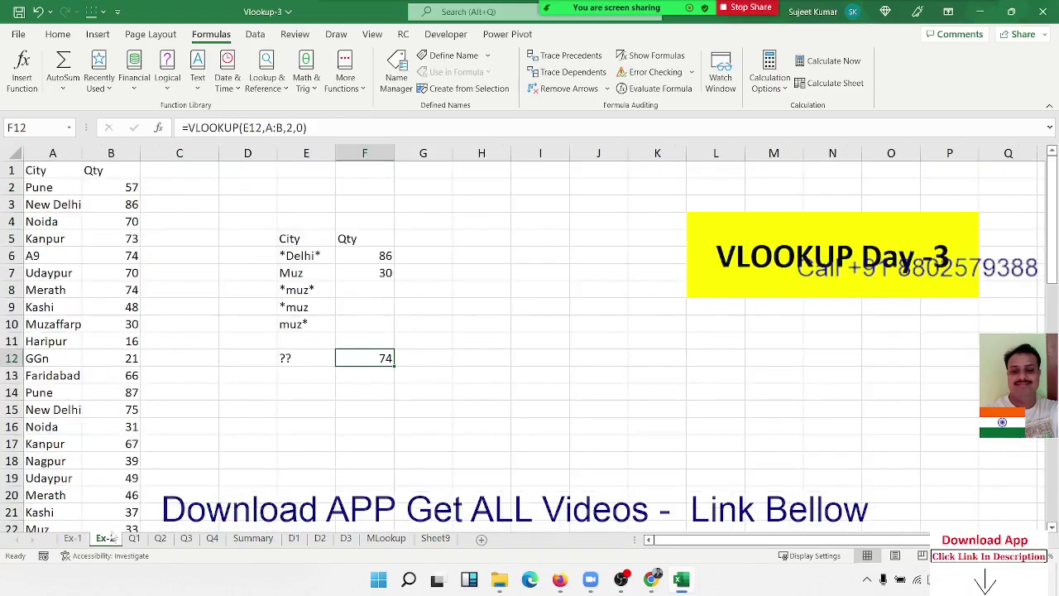
click(249, 447)
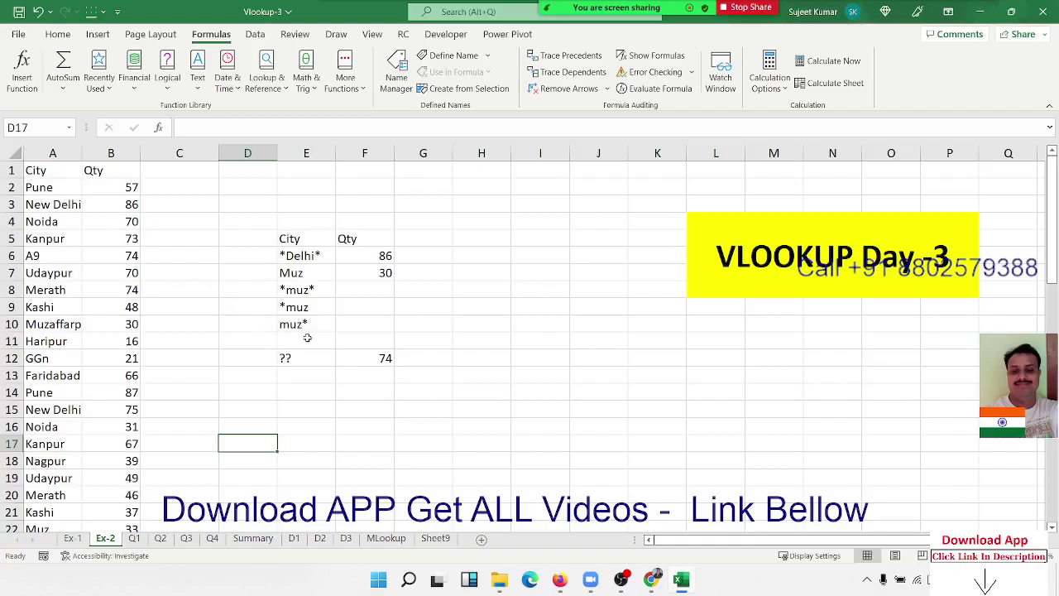
click(302, 306)
mouse_move(294, 323)
mouse_down()
mouse_move(296, 273)
mouse_move(294, 308)
mouse_up()
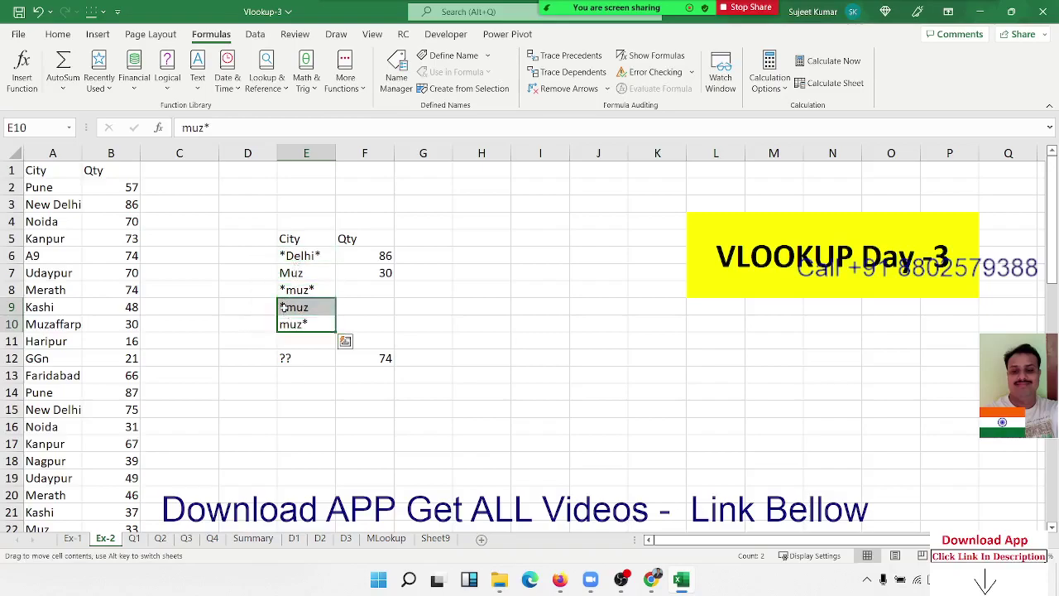
click(286, 362)
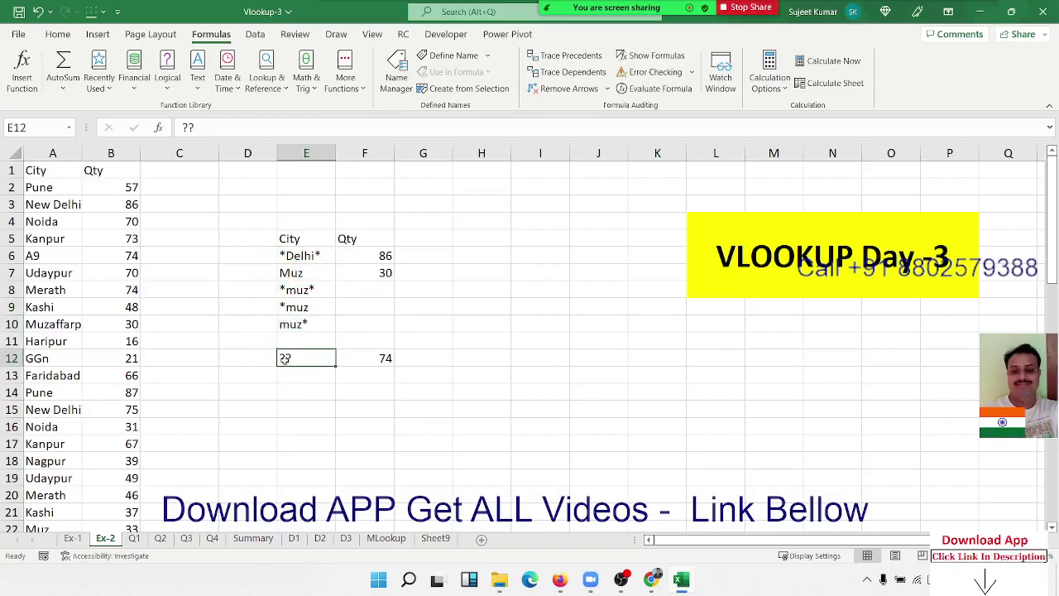
click(56, 261)
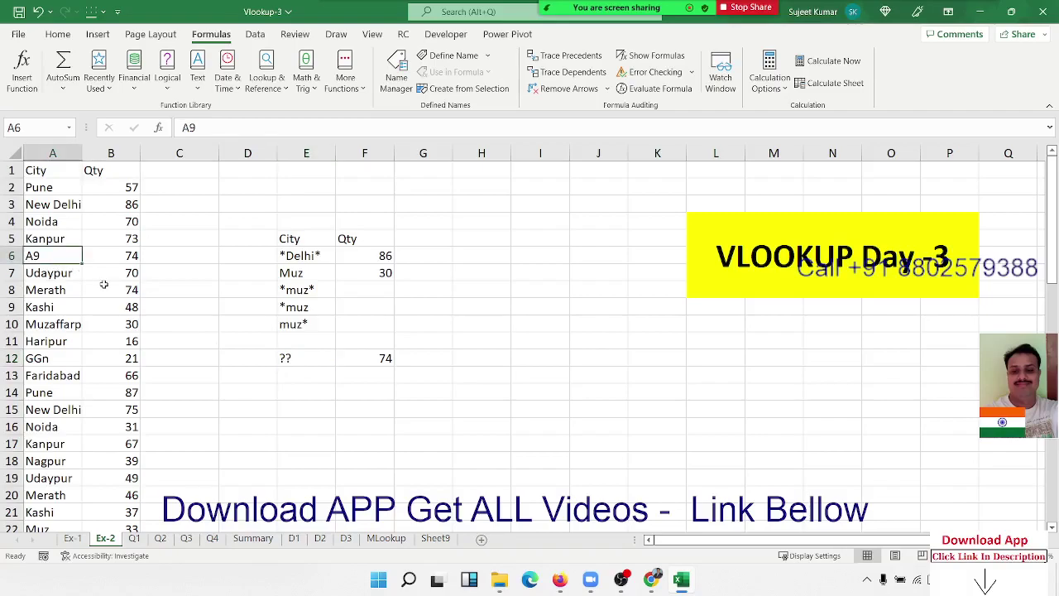
click(285, 361)
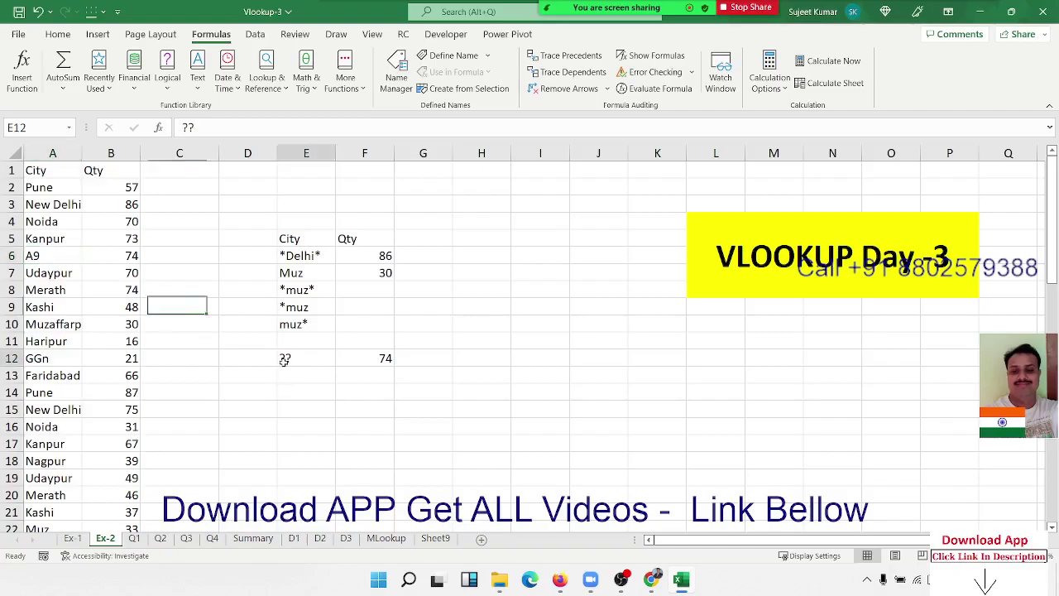
double_click(357, 357)
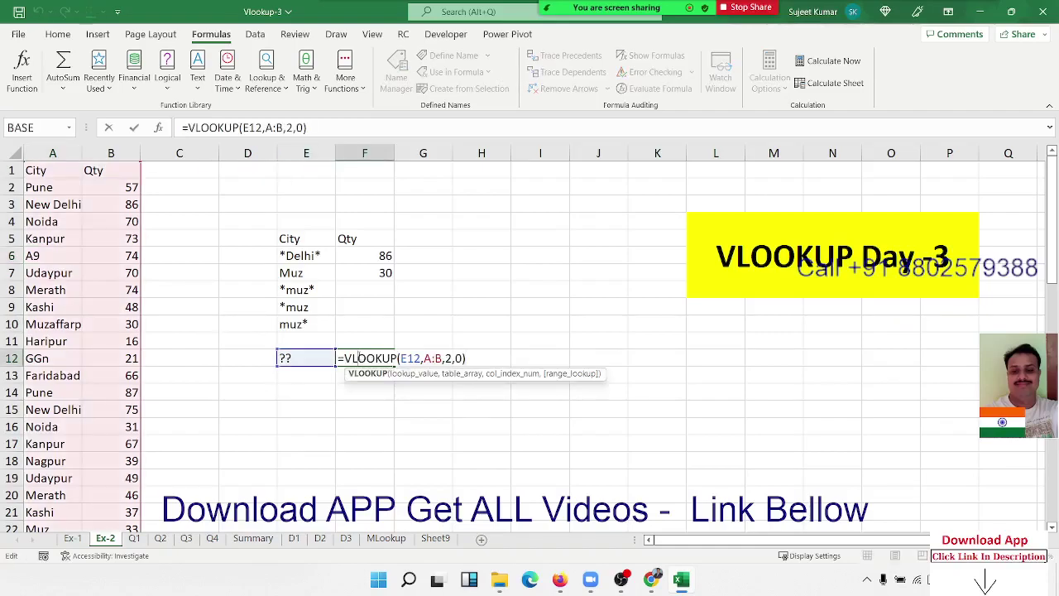
key(Return)
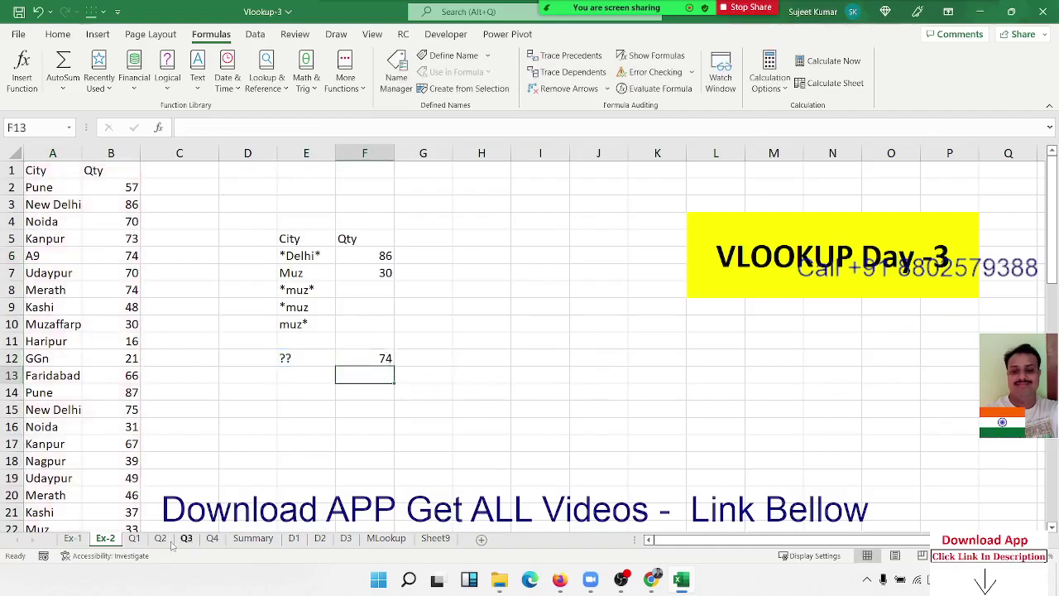
Look through the Summary, D1, D2 and D3 sheets, then return to MLookup and deselect the result.
click(253, 538)
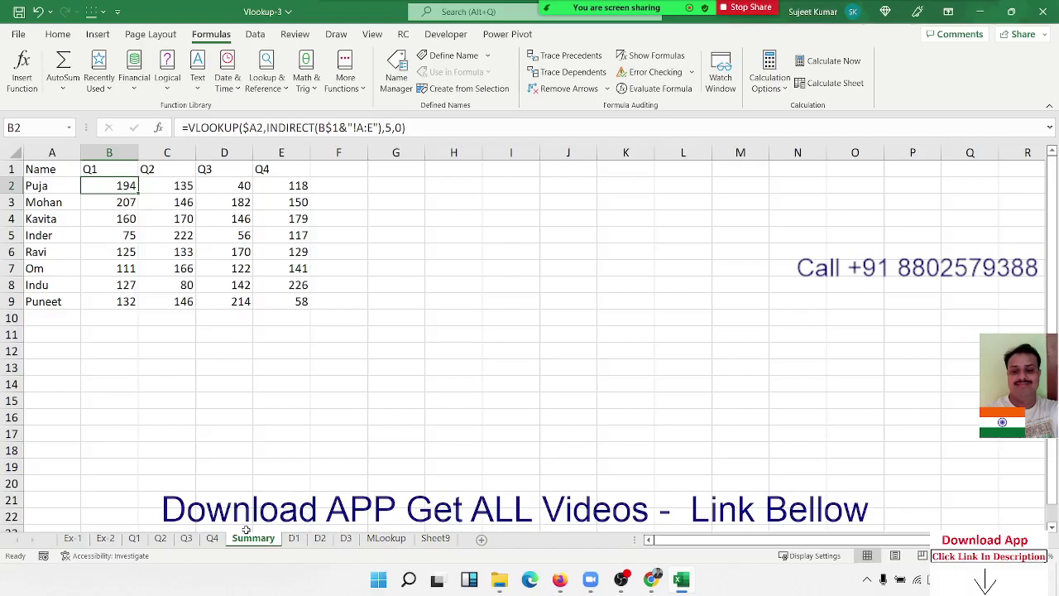
click(295, 539)
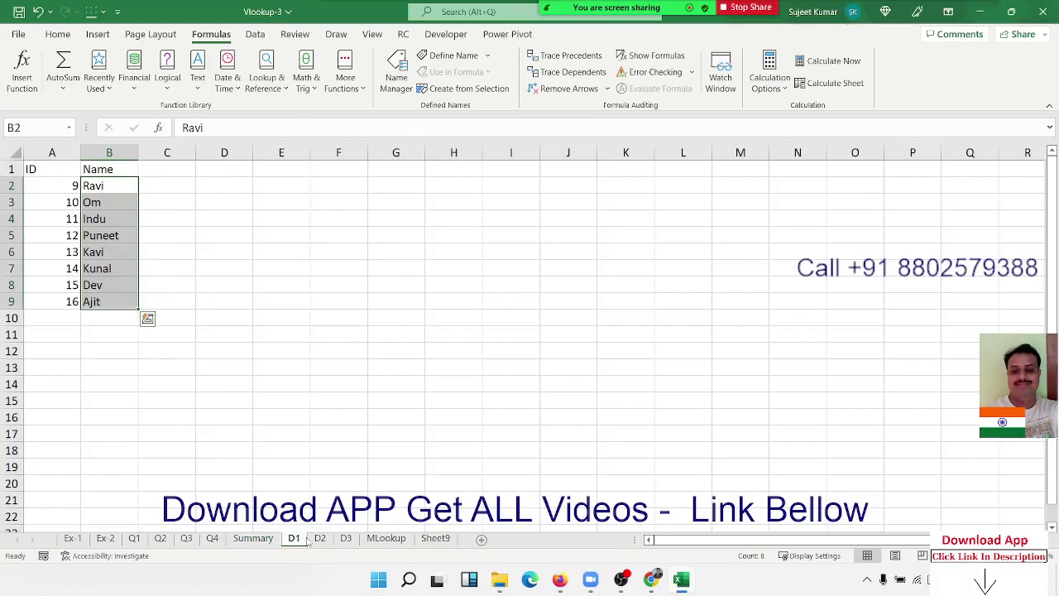
click(320, 539)
click(346, 538)
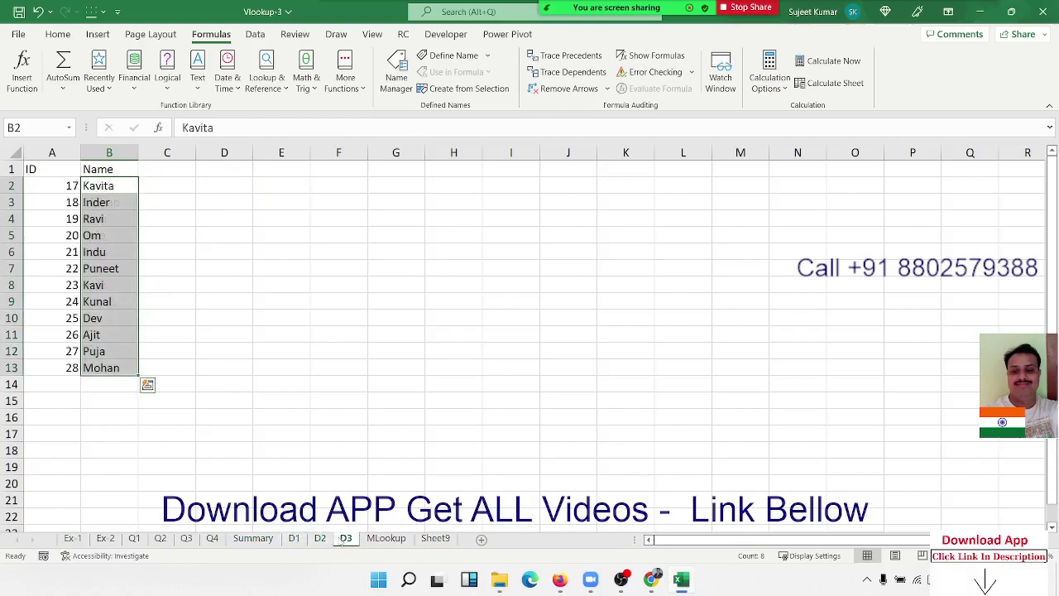
click(386, 539)
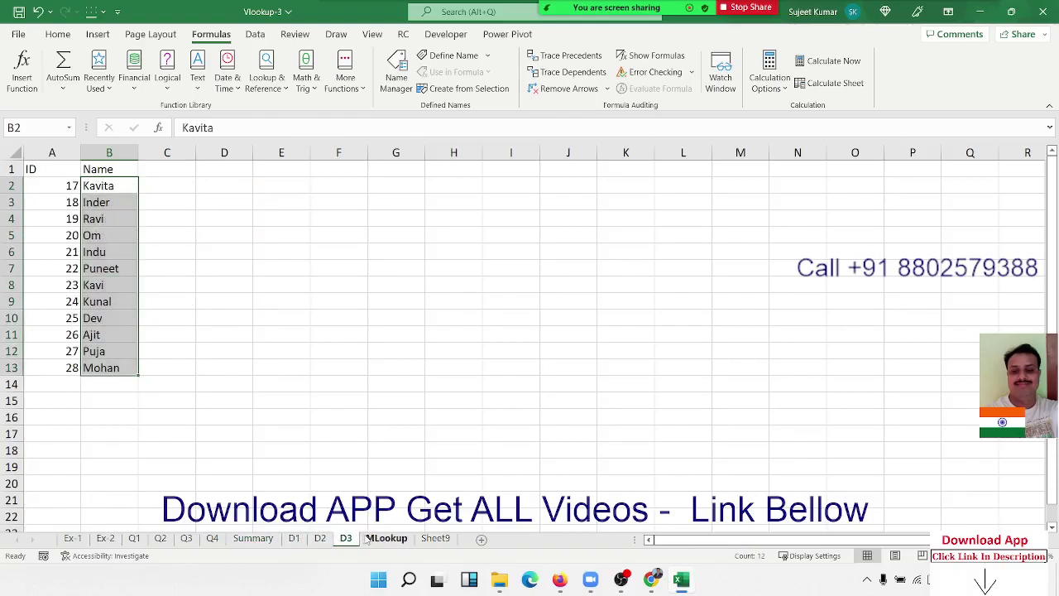
click(259, 384)
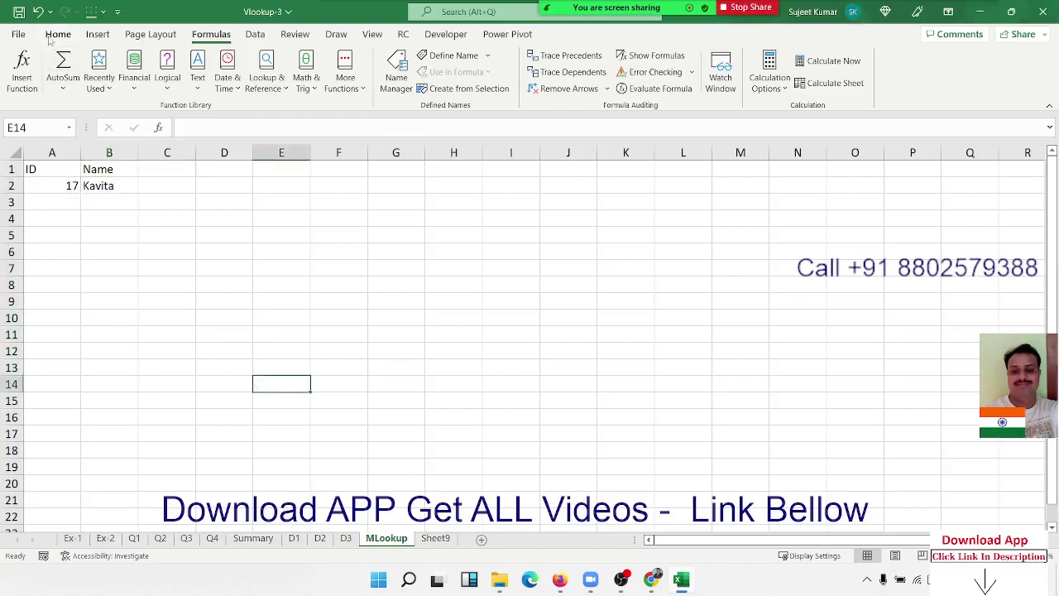